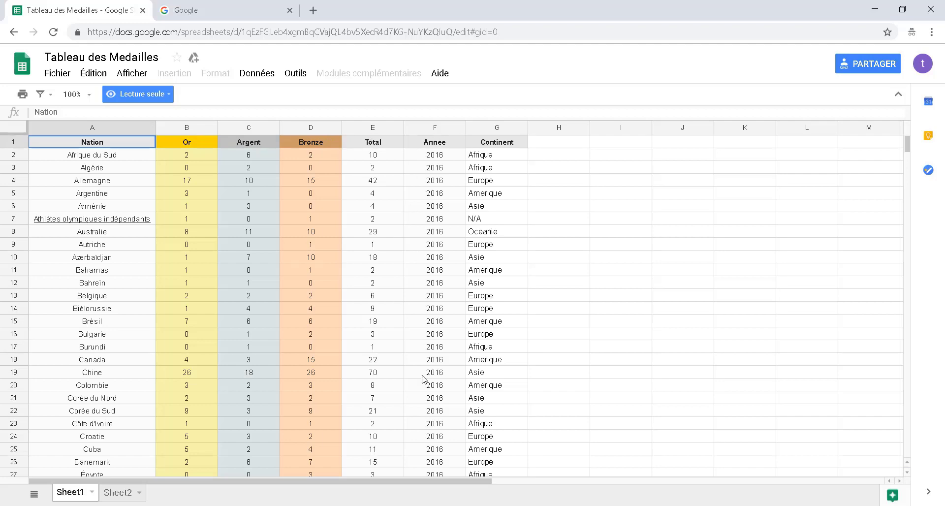
Examine the medal table in Sheet1, looking through its nations, the Annee values for 2016 and 2012, and the Continent column.
left_click(435, 398)
scroll(435, 380, "down", 2)
scroll(433, 384, "down", 20)
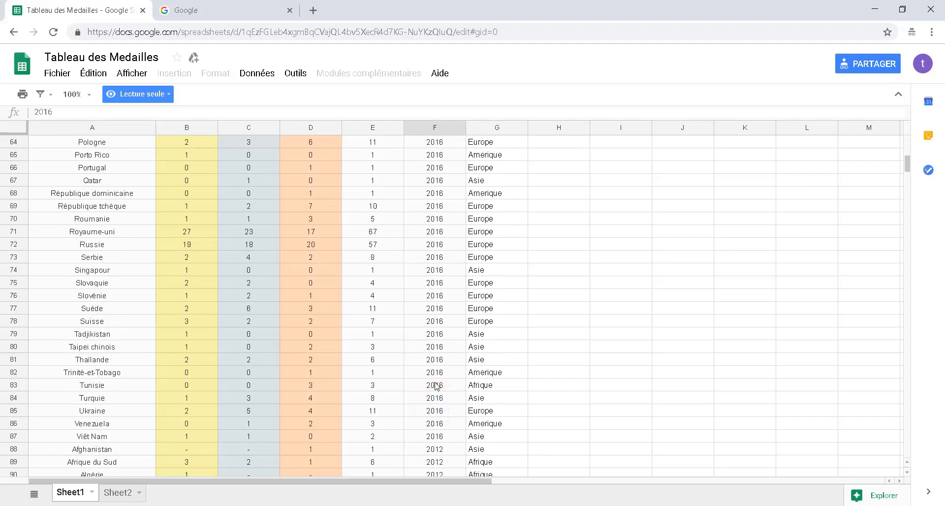
scroll(452, 309, "up", 6)
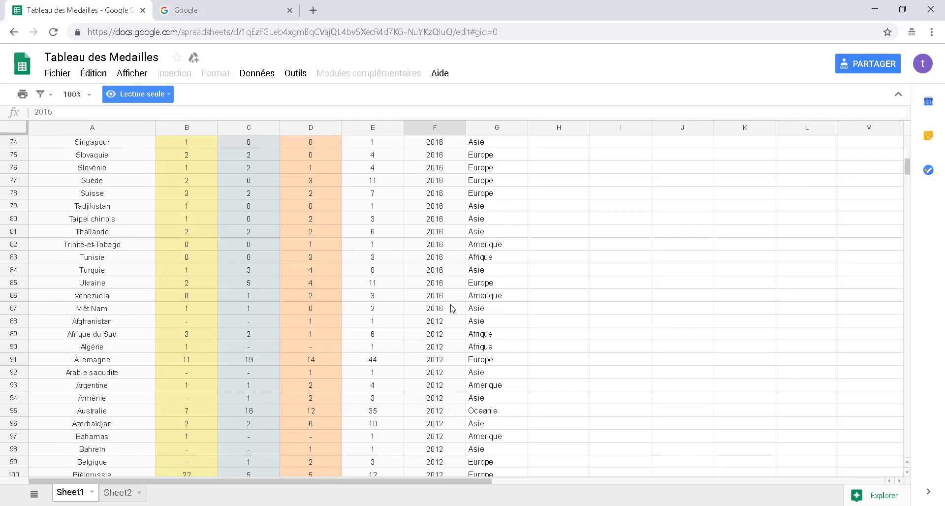
left_click(448, 339)
scroll(490, 394, "up", 20)
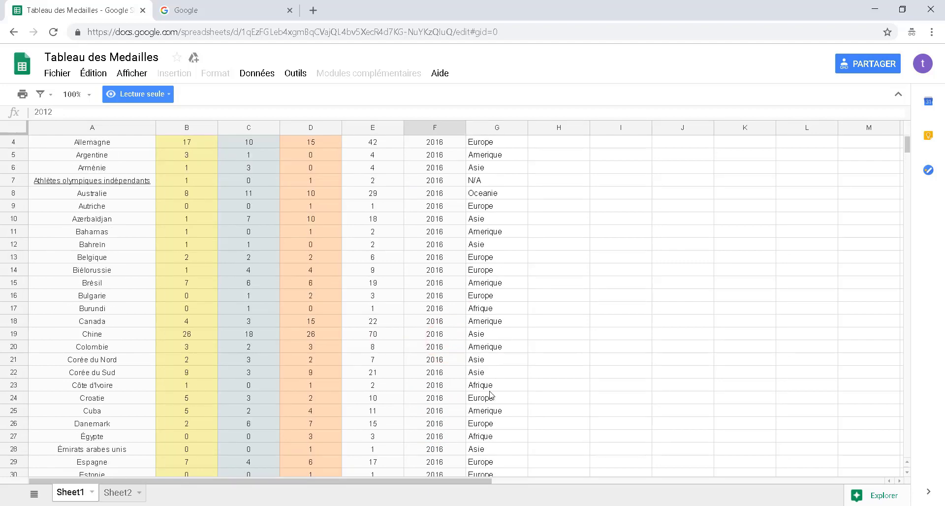
scroll(490, 396, "up", 1)
left_click(506, 155)
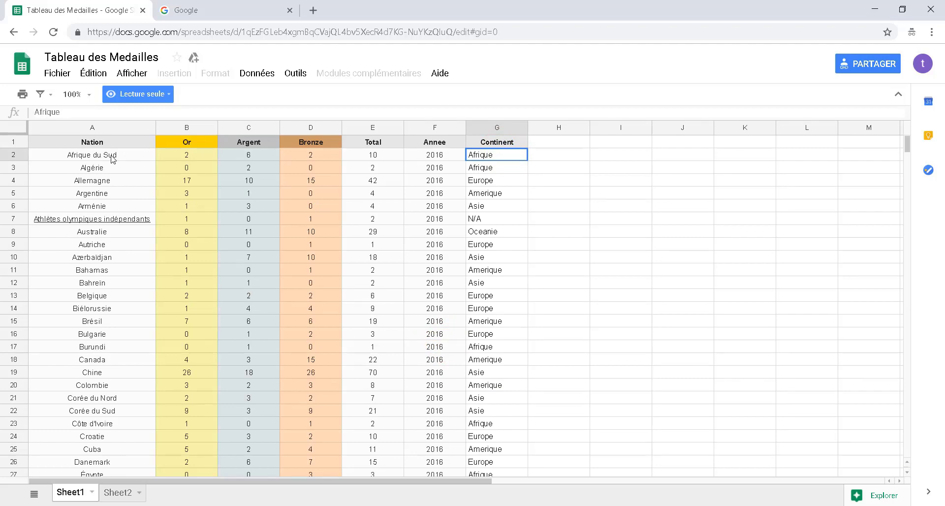
left_click(590, 194)
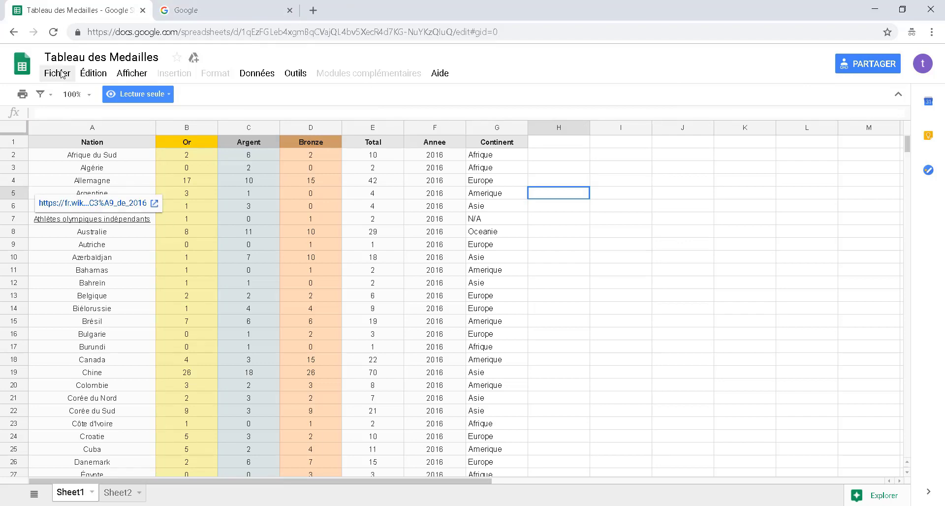
left_click(637, 205)
left_click(621, 156)
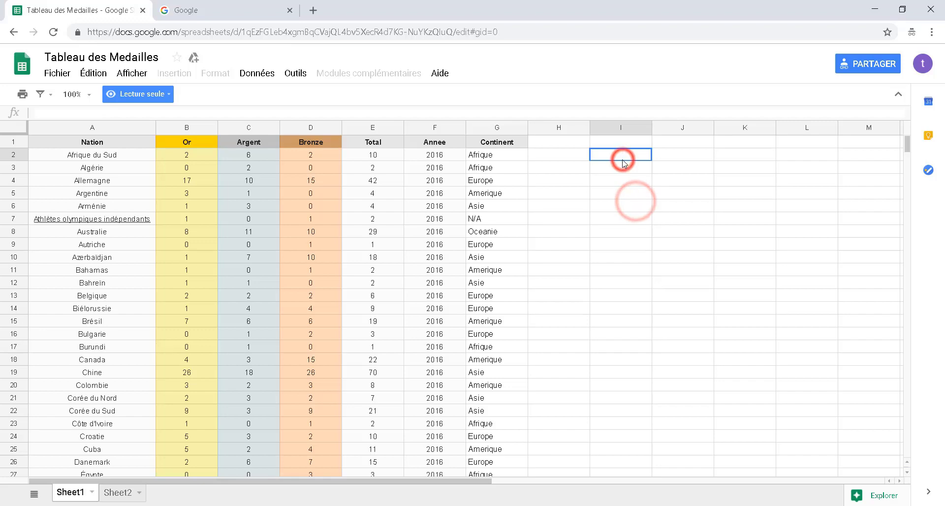
Make a copy of the spreadsheet named "Copie de Tableau des Medailles" in Mon Drive and close the original.
left_click(61, 74)
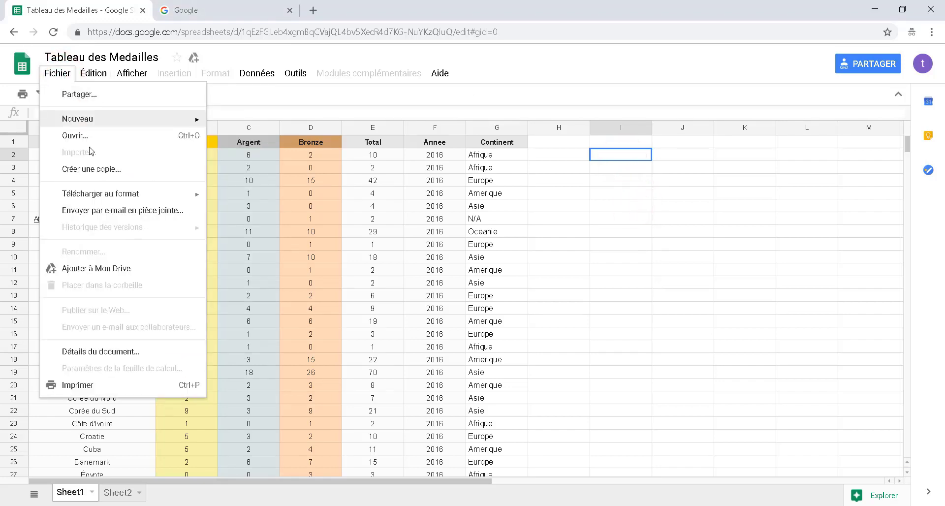
left_click(89, 169)
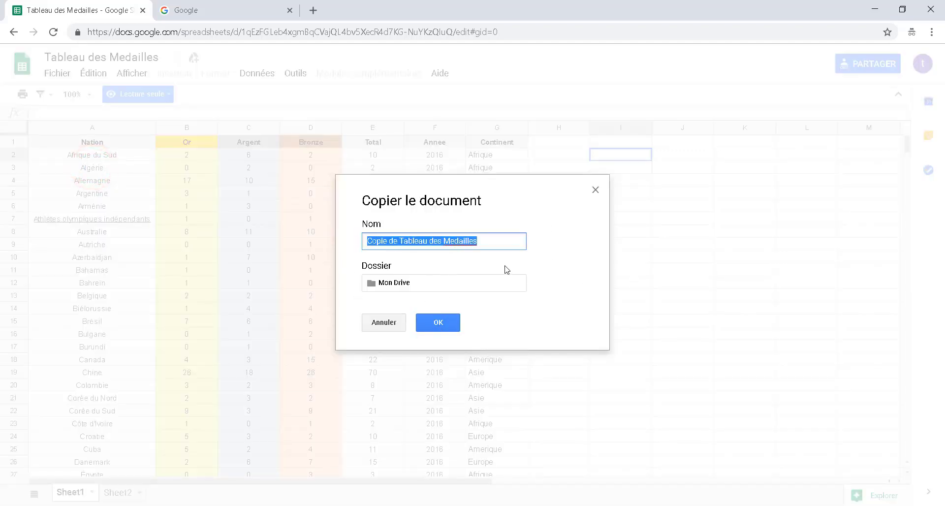
left_click(439, 322)
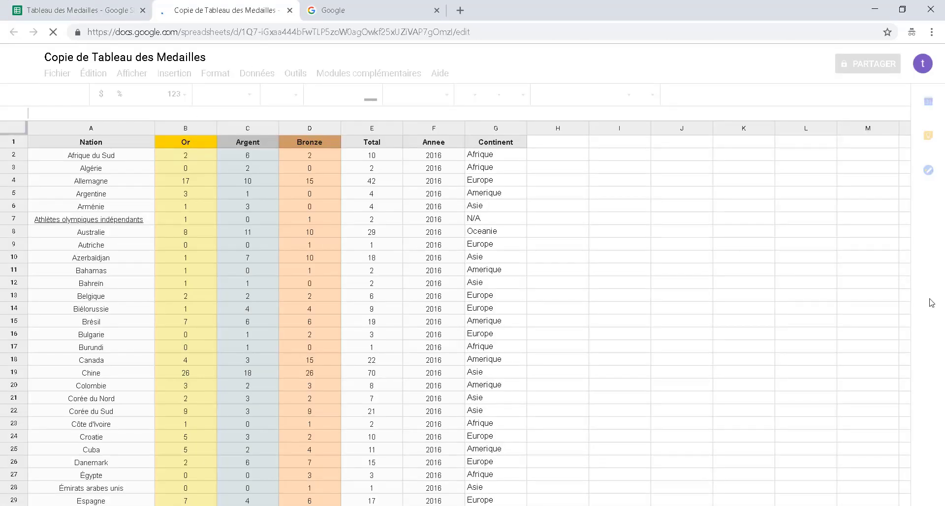
left_click(142, 11)
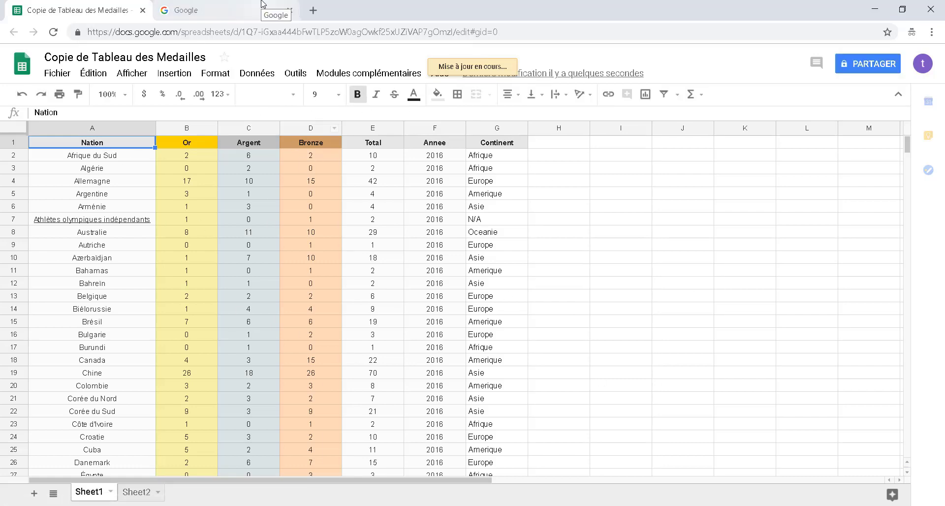
Switch to Google, search for "google data studio" and open the Data Studio Product Overview result.
left_click(213, 12)
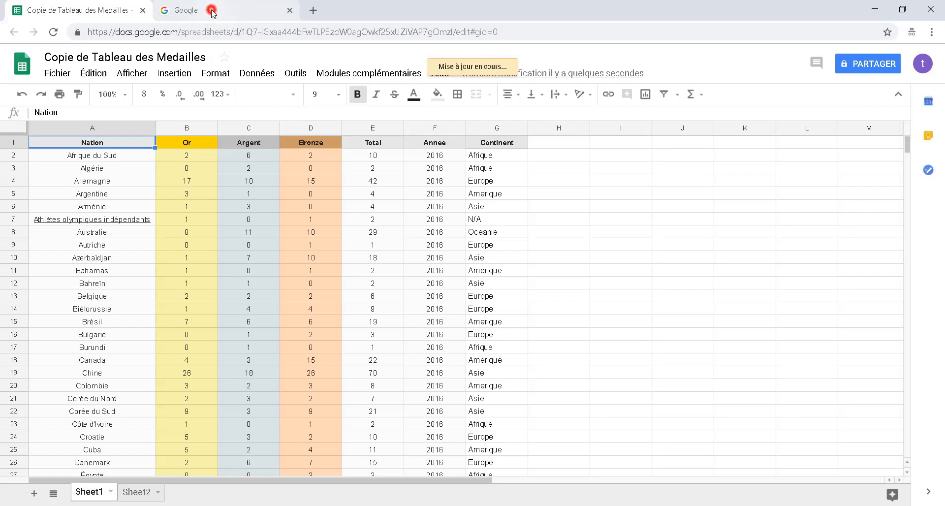
type("goo")
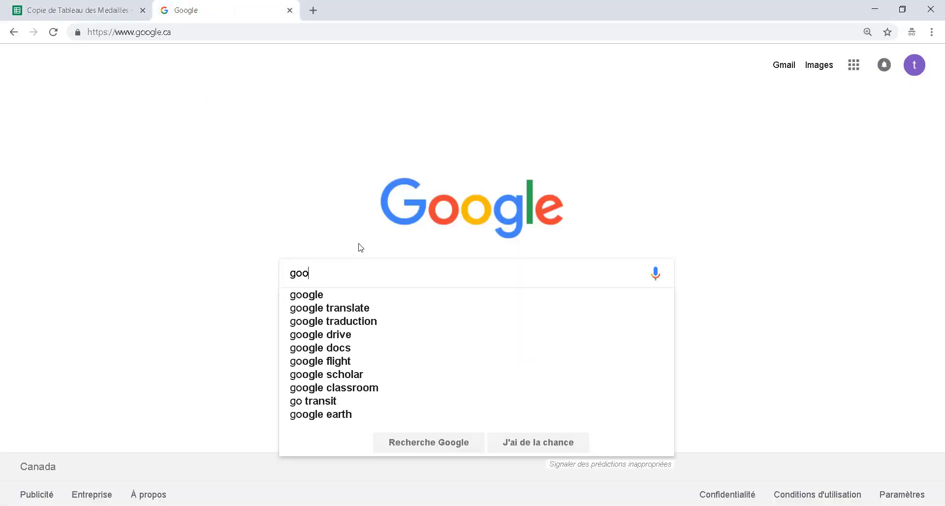
type("gle data studio")
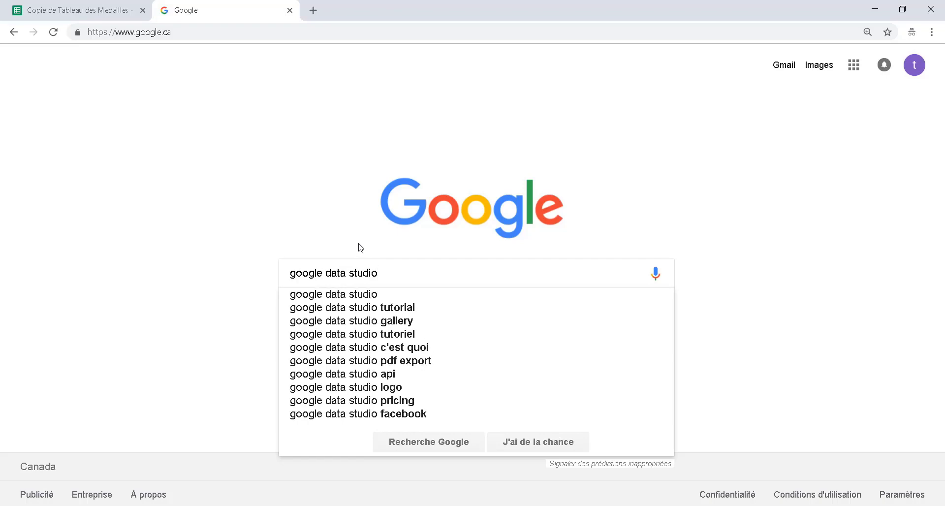
key("Return")
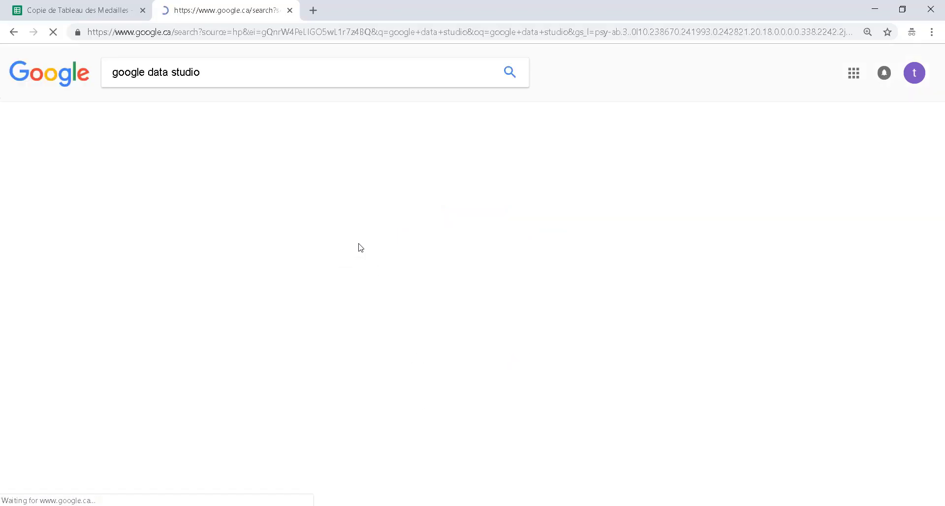
scroll(365, 195, "down", 2)
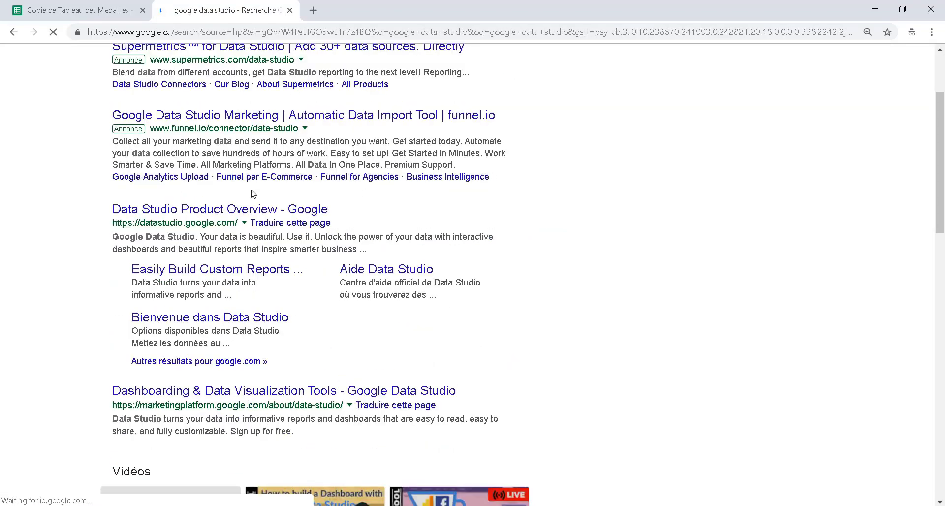
left_click(246, 210)
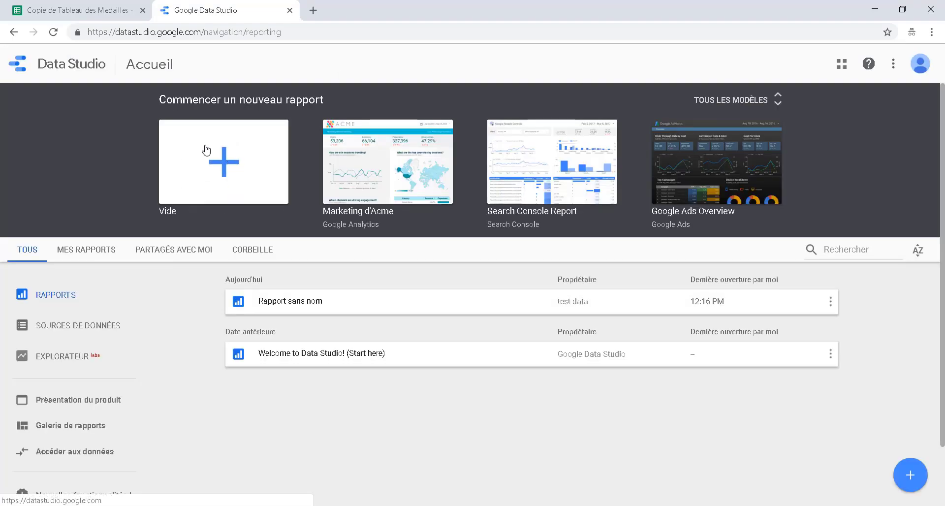
Create a blank Data Studio report and start creating a new data source for it.
left_click(217, 158)
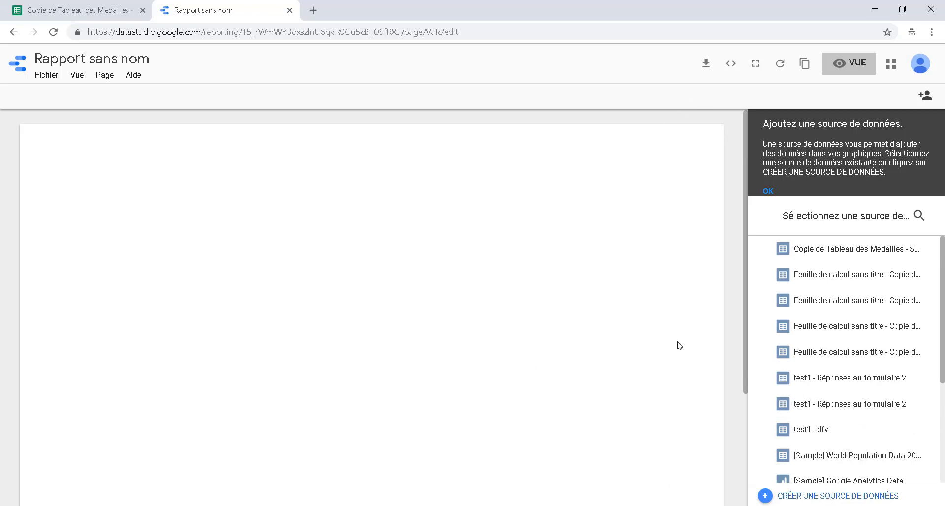
left_click(830, 499)
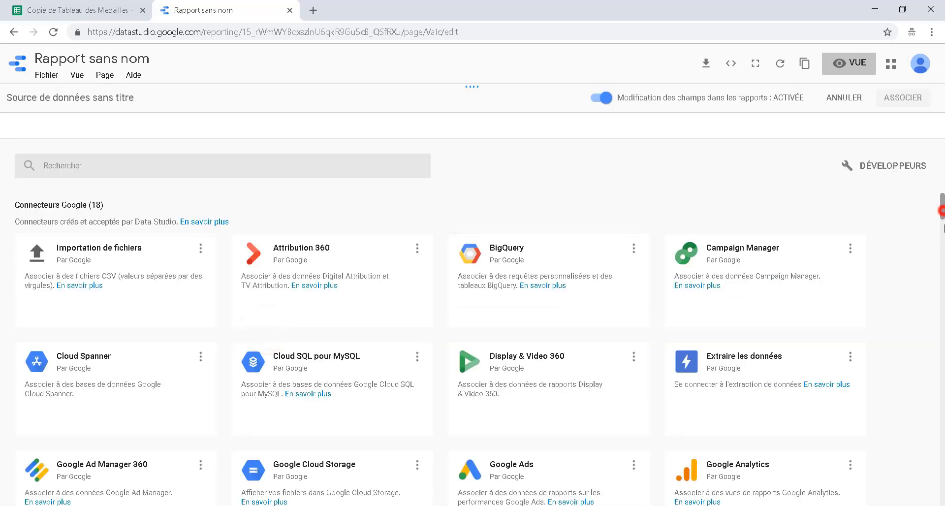
Look through the available Google and partner connectors for the data source.
left_click_drag(941, 210, 941, 235)
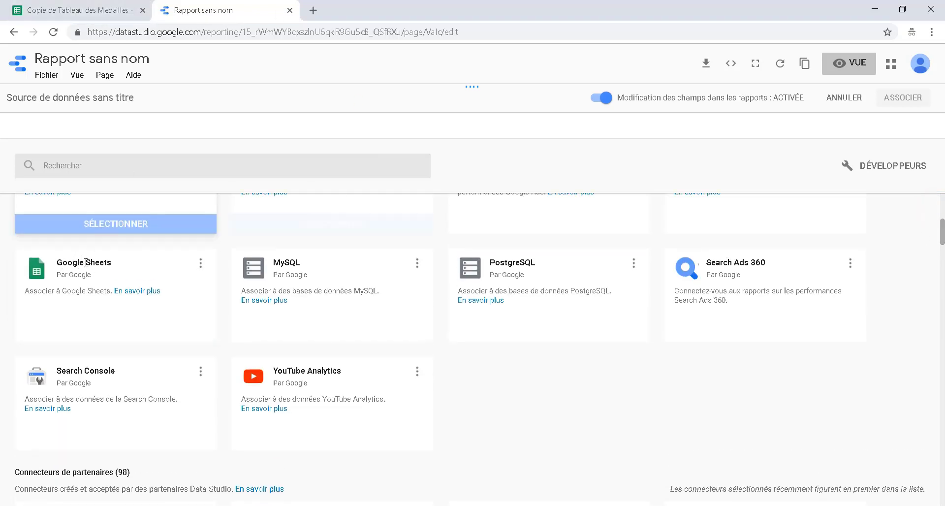
left_click_drag(941, 237, 942, 204)
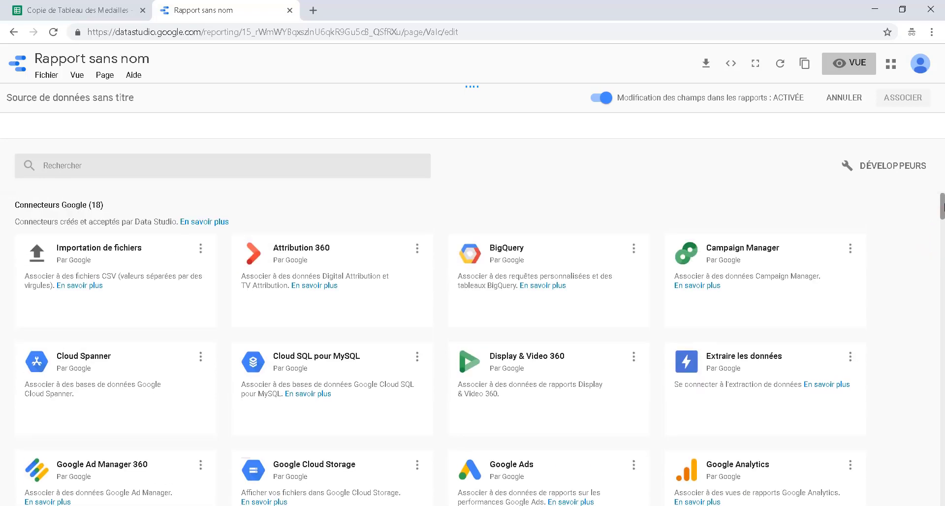
mouse_move(943, 211)
left_mouse_down()
mouse_move(943, 233)
mouse_move(943, 206)
left_mouse_up()
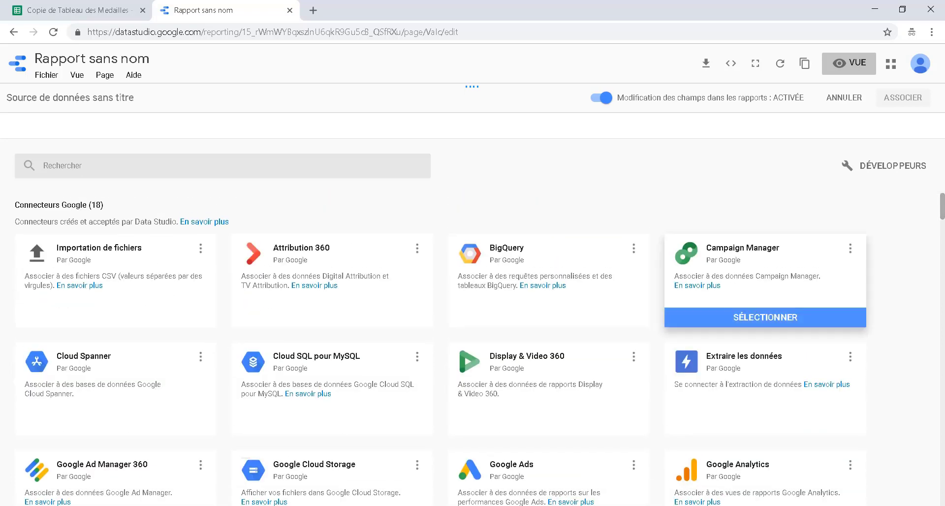
scroll(907, 317, "down", 4)
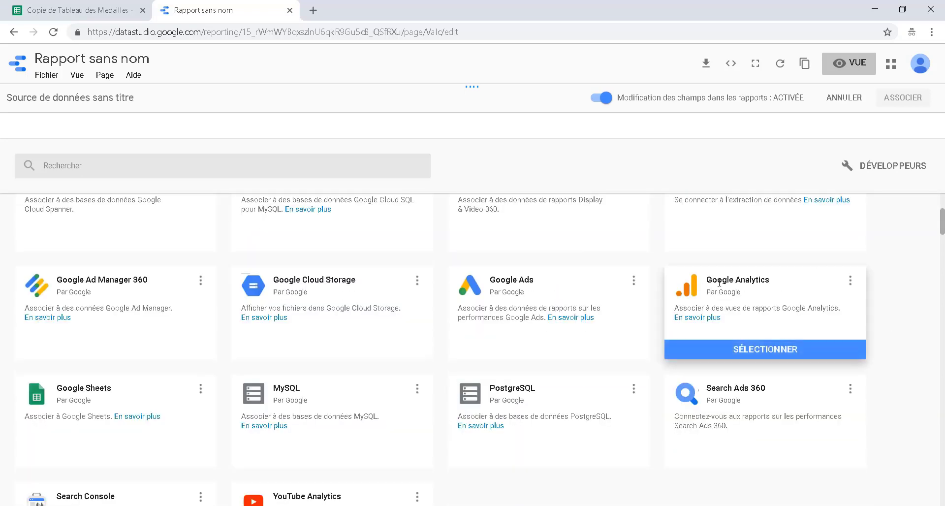
scroll(131, 248, "down", 4)
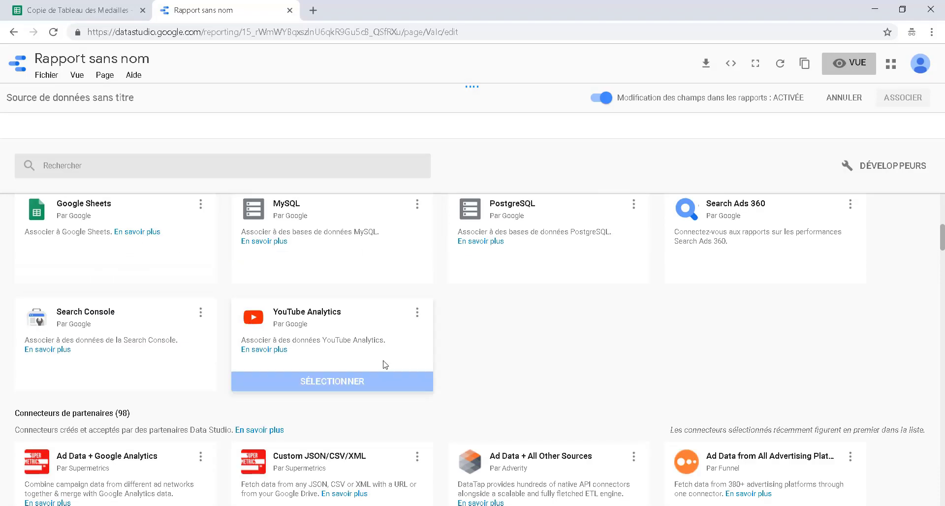
scroll(648, 384, "down", 14)
scroll(684, 375, "down", 20)
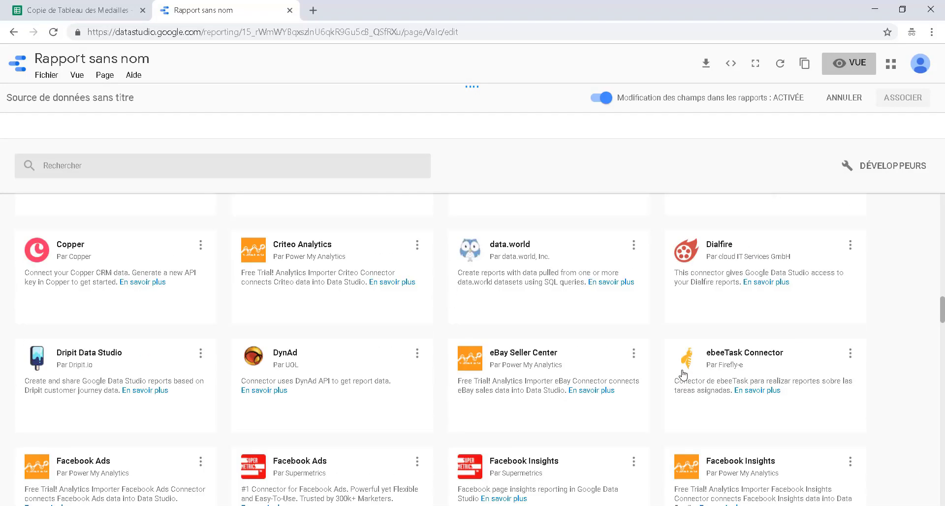
scroll(684, 376, "up", 9)
scroll(684, 375, "up", 20)
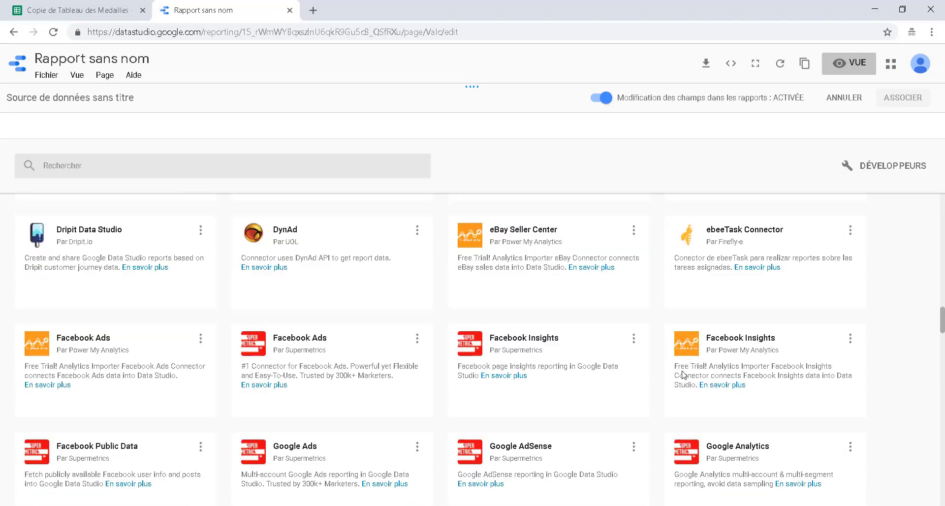
scroll(534, 331, "up", 4)
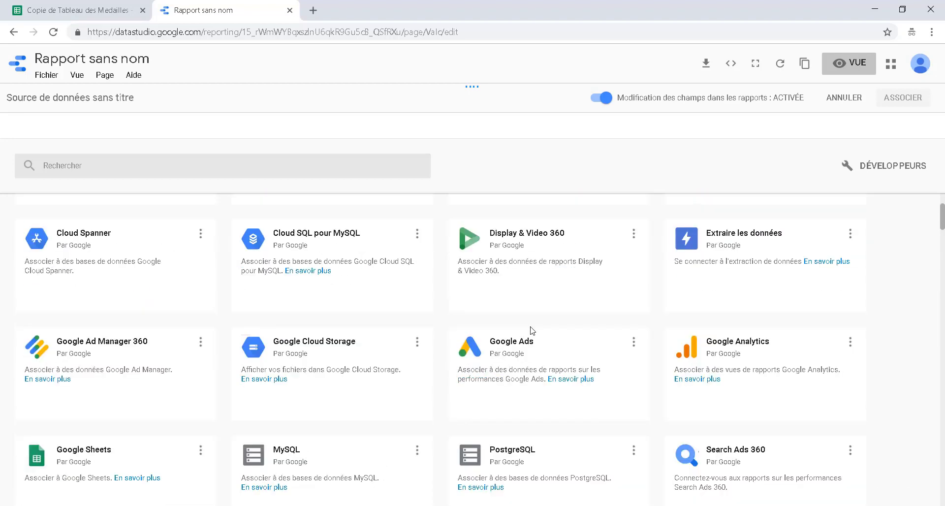
Connect the data source through Google Sheets to Sheet1 of the most recent "Copie de Tableau des Medailles", keeping the default options.
scroll(99, 394, "down", 4)
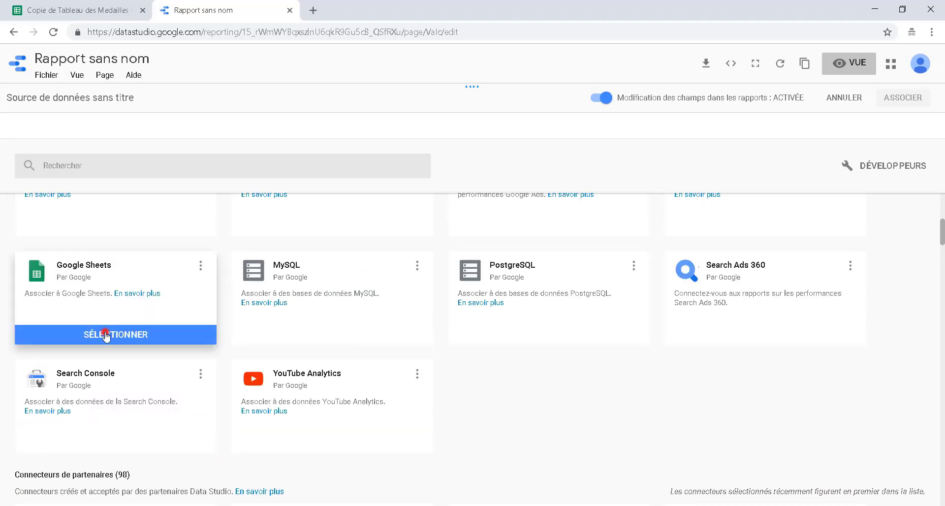
left_click(106, 334)
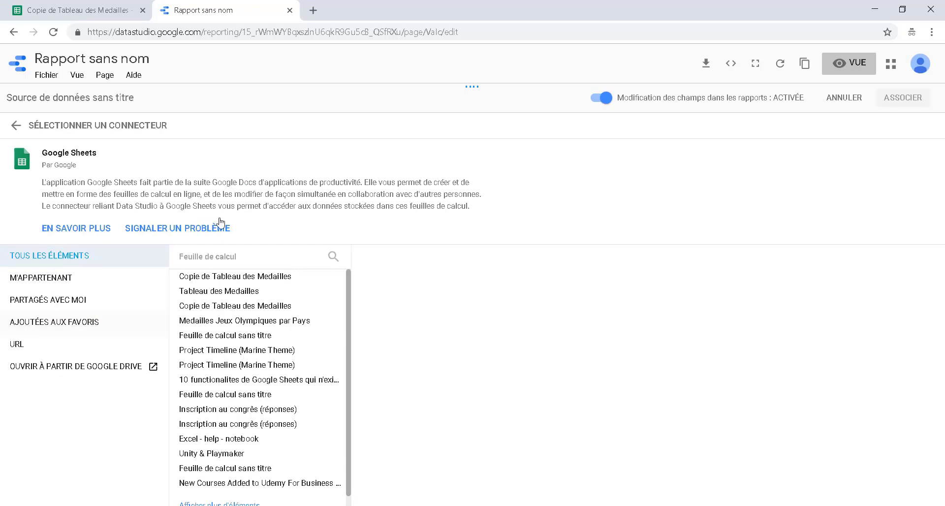
left_click(230, 281)
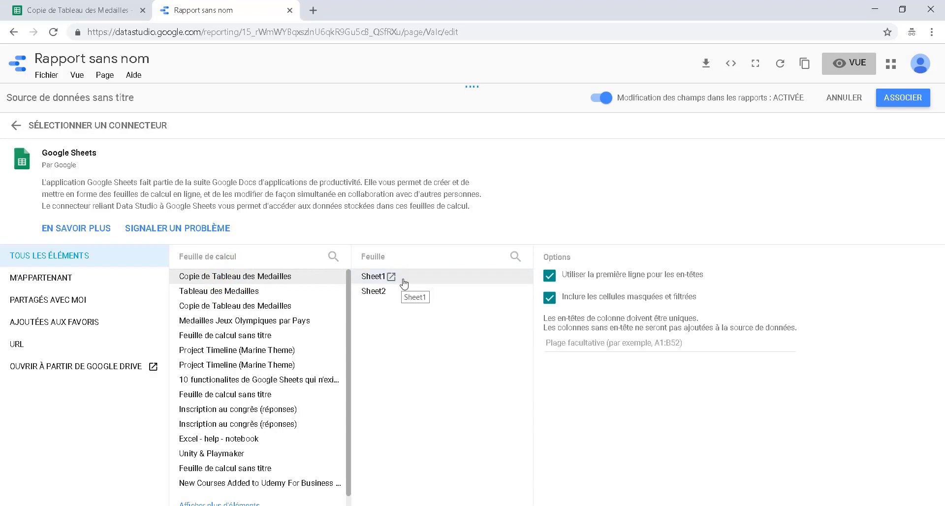
left_click(57, 9)
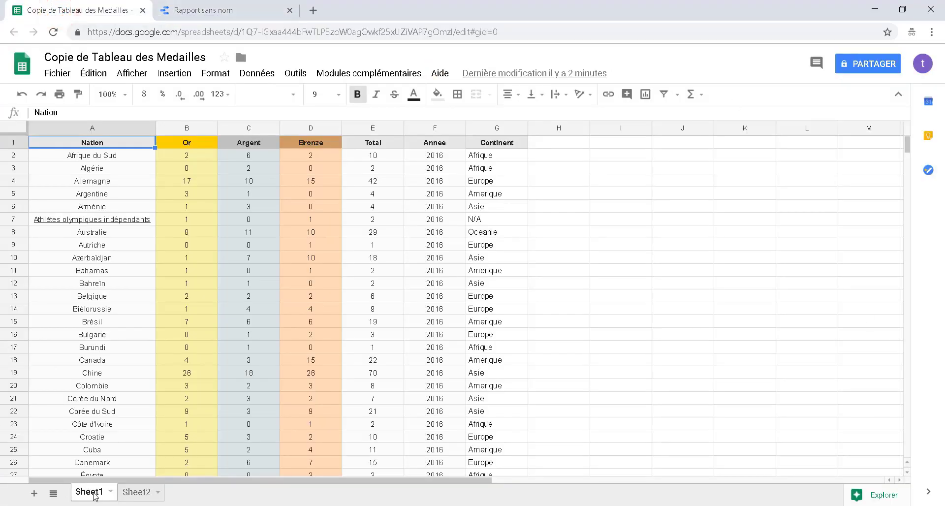
left_click(212, 7)
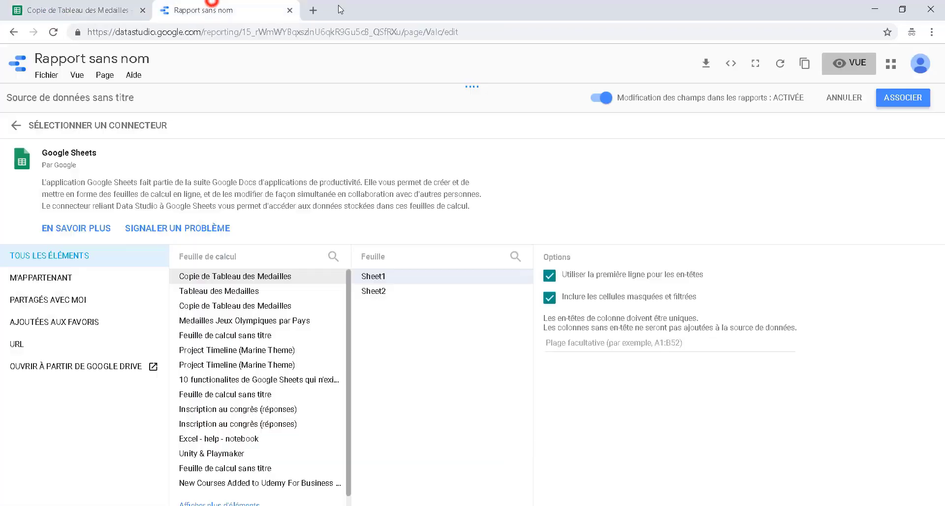
left_click(418, 285)
left_click(901, 102)
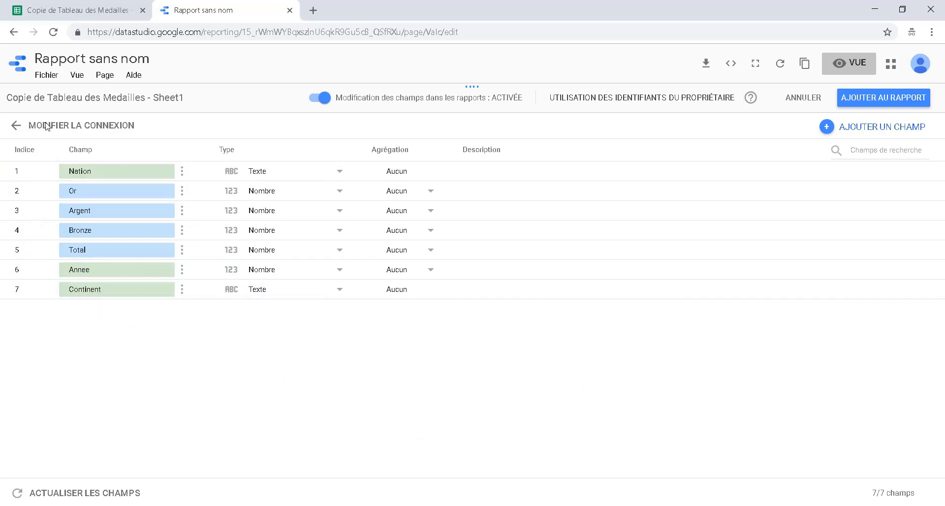
Switch to the copied spreadsheet and review the Nation and Continent columns that feed the data source fields.
left_click(61, 9)
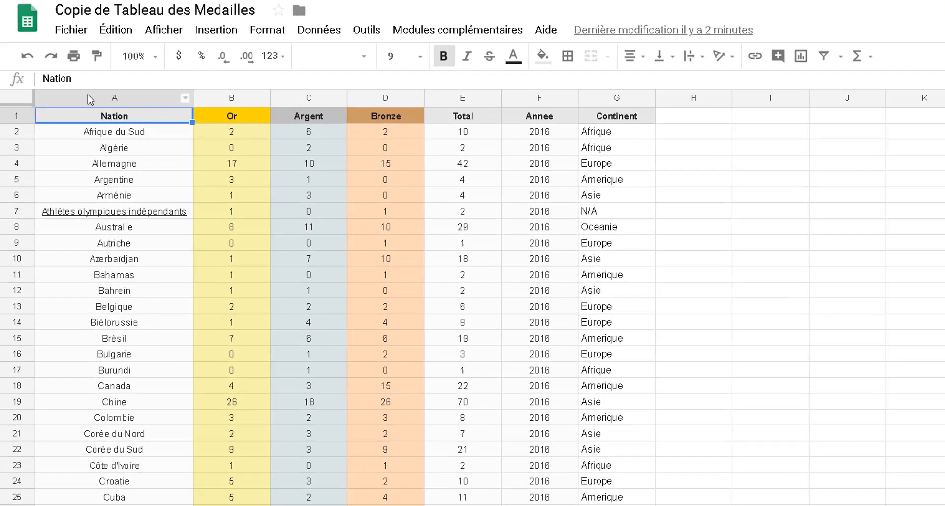
left_click(74, 128)
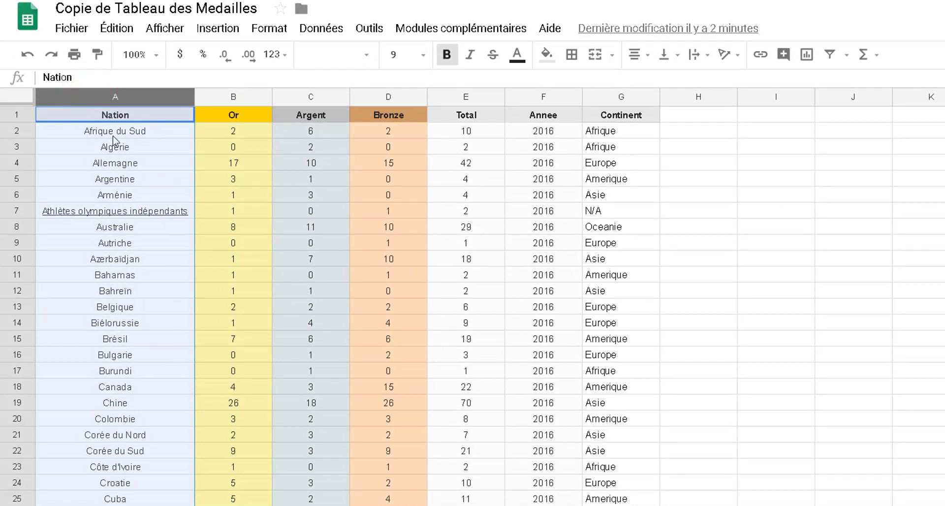
left_click(705, 134)
left_click(624, 95)
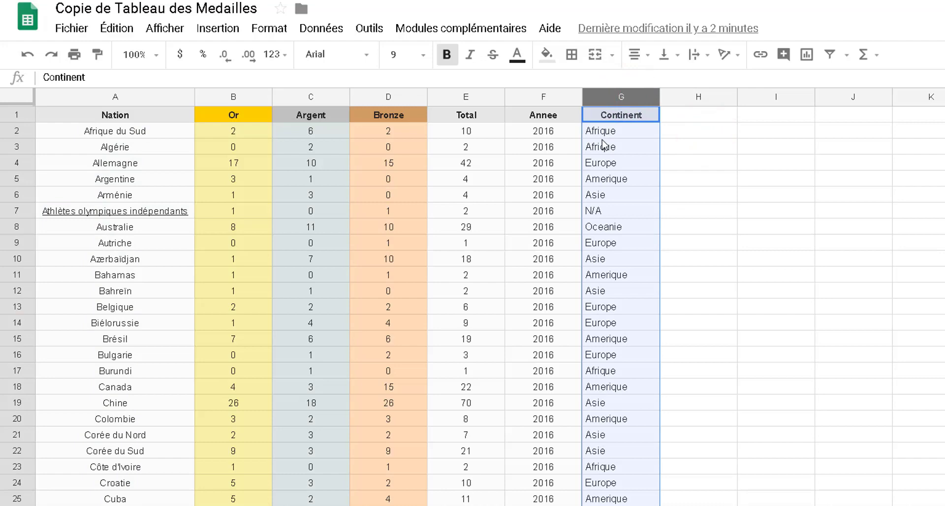
Return to the Data Studio field list and set the Nation field to the geographic type Pays, accepting the change.
left_click(633, 132)
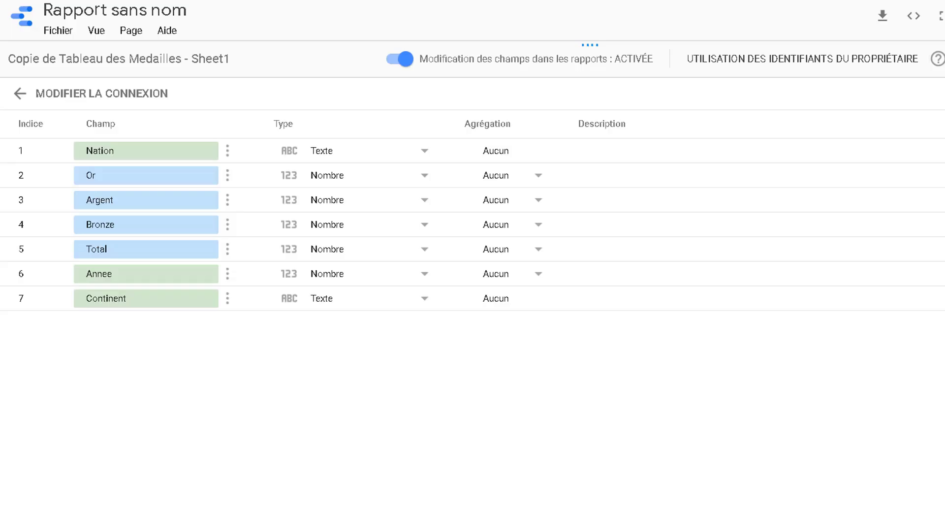
left_click(317, 422)
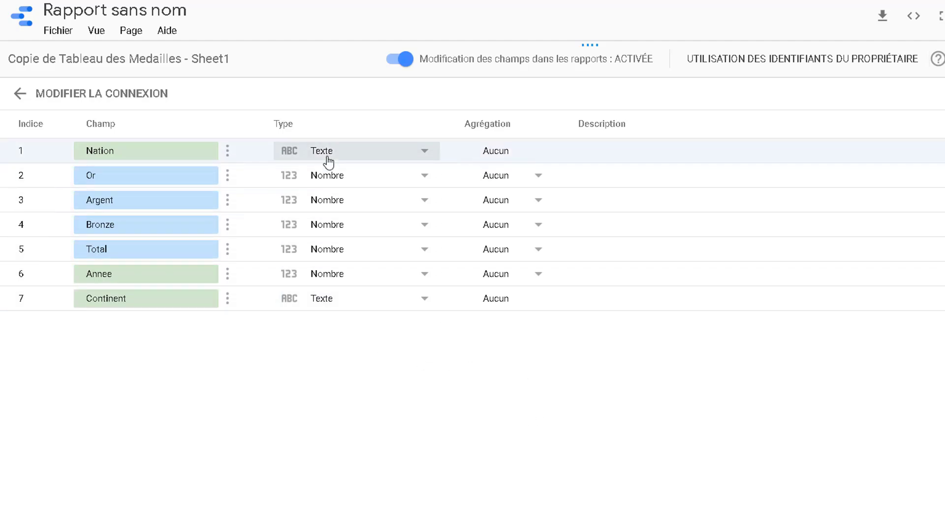
left_click(425, 152)
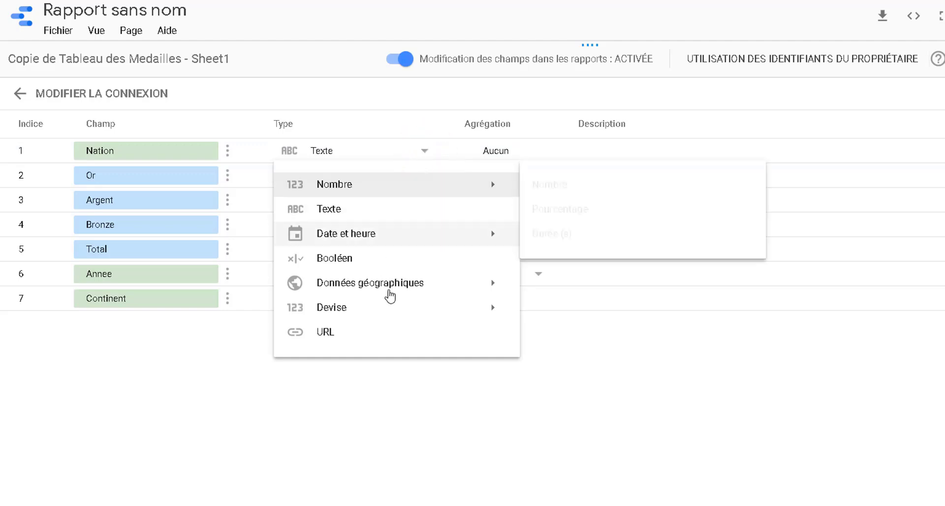
mouse_move(389, 295)
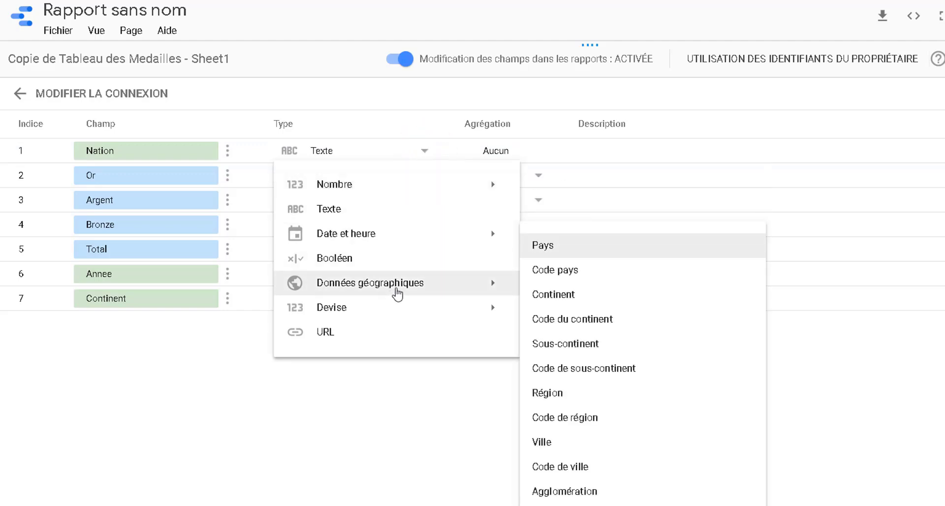
left_click(578, 252)
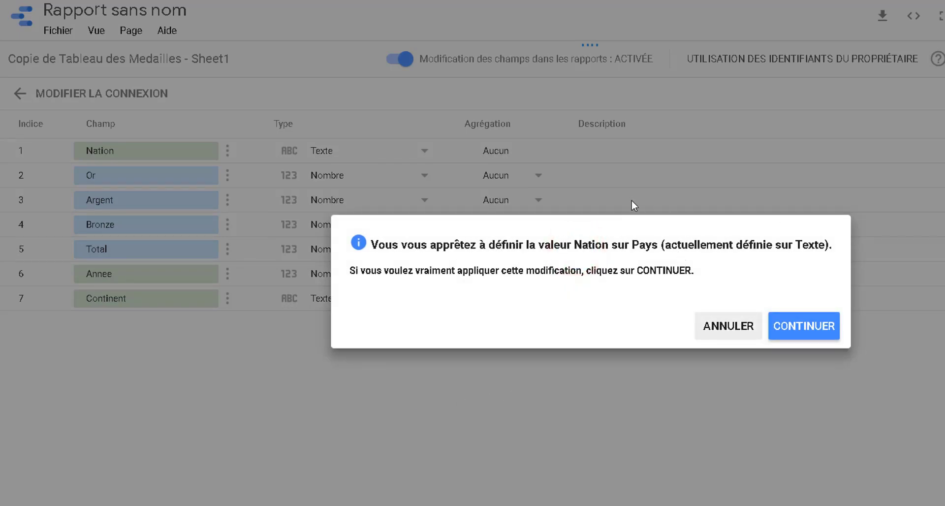
left_click(808, 328)
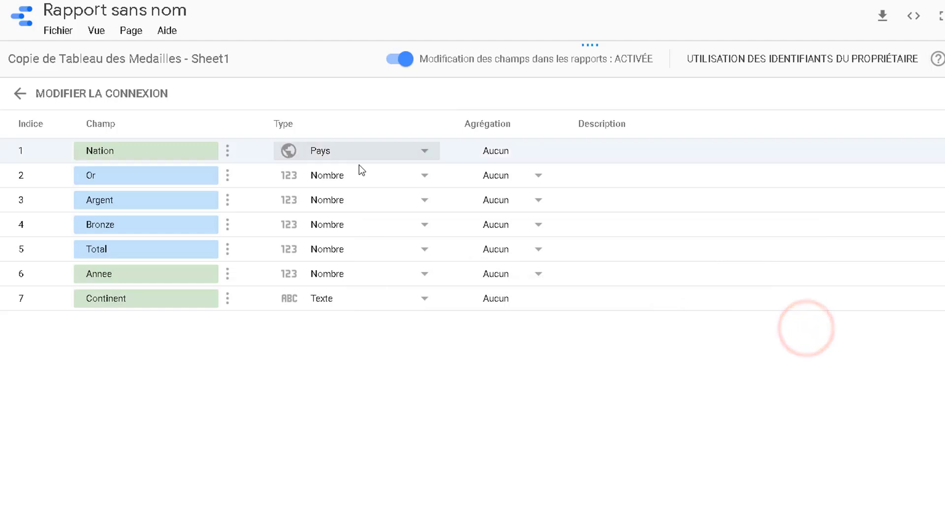
Set the Continent field to the geographic type Continent and accept the change.
left_click(422, 300)
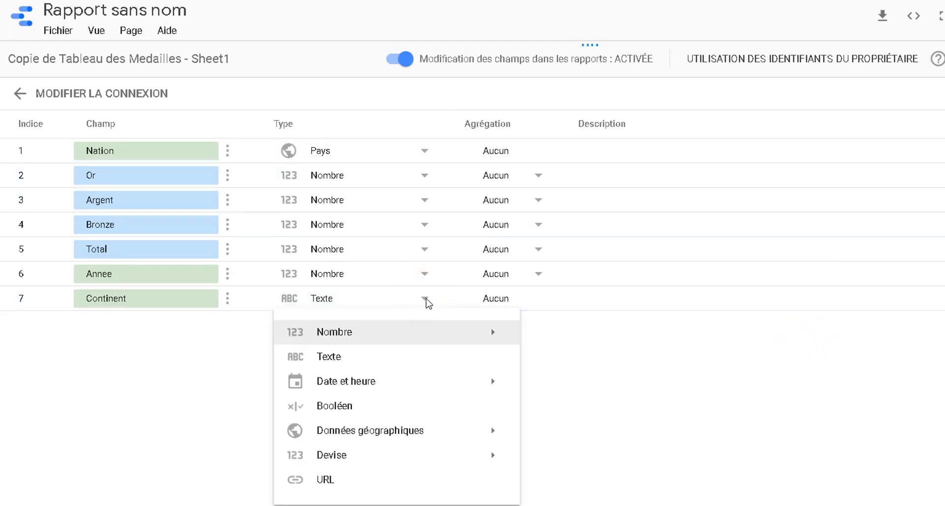
mouse_move(438, 433)
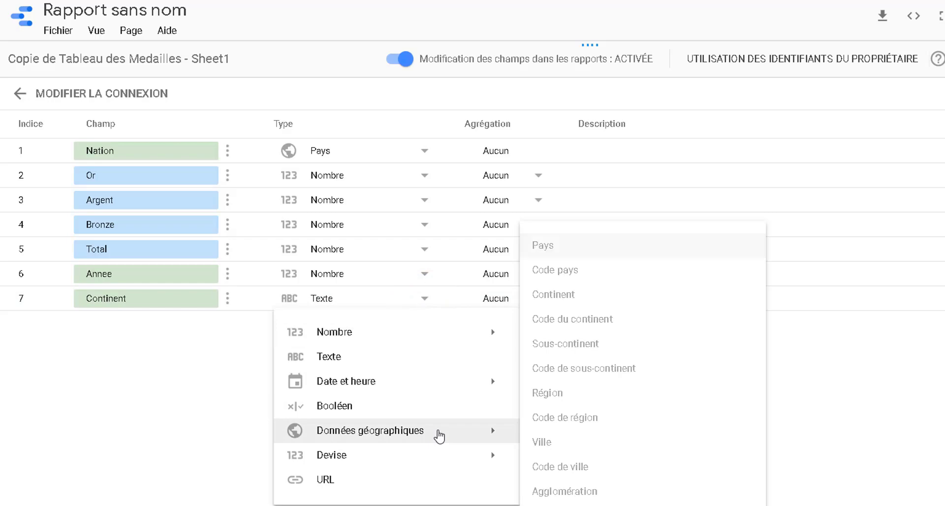
left_click(612, 293)
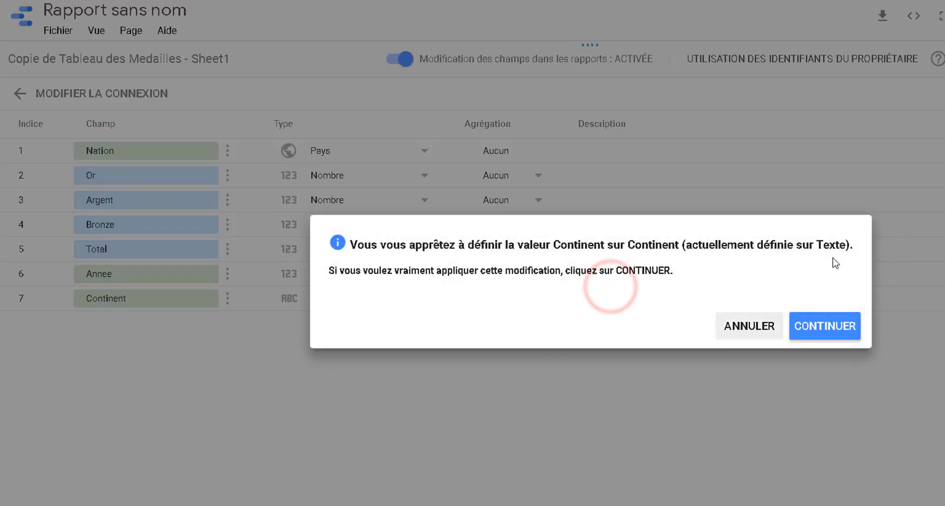
left_click(825, 326)
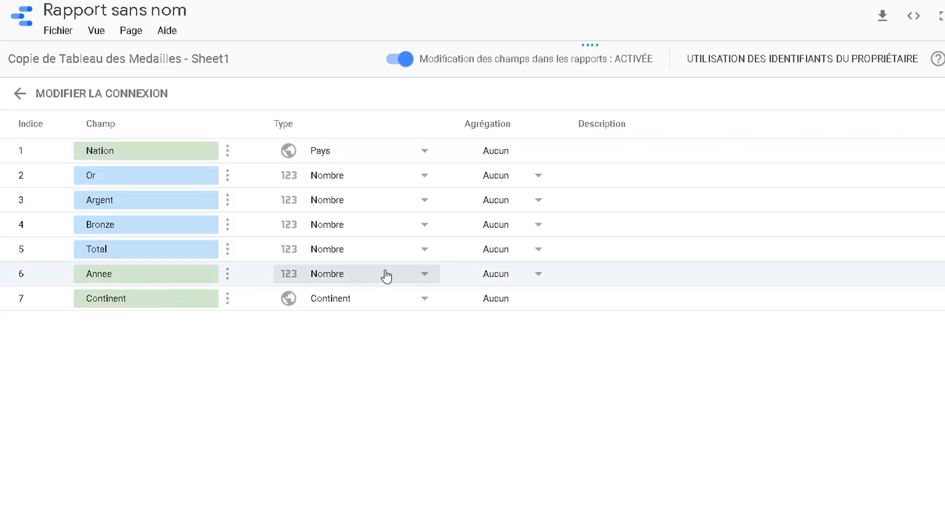
Set the Annee field to the date type Année (AAAA) and accept the change.
left_click(427, 274)
mouse_move(413, 297)
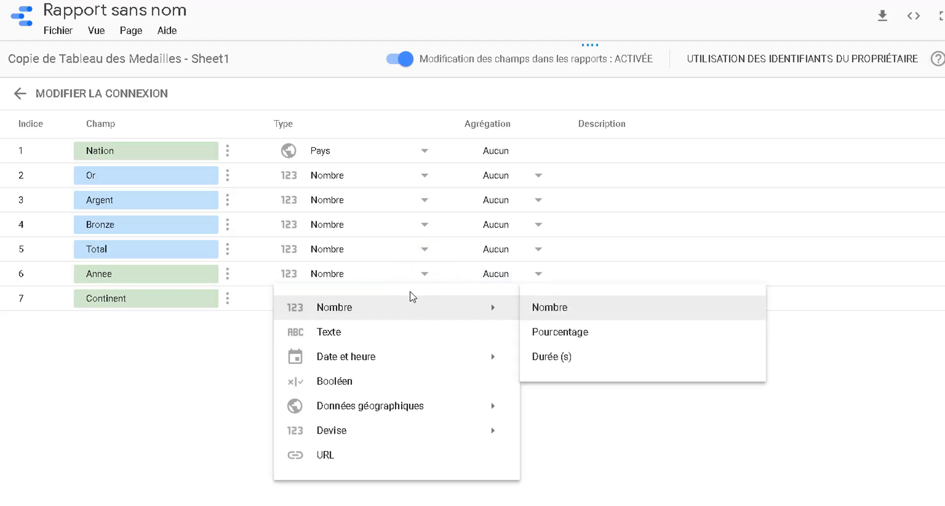
mouse_move(434, 366)
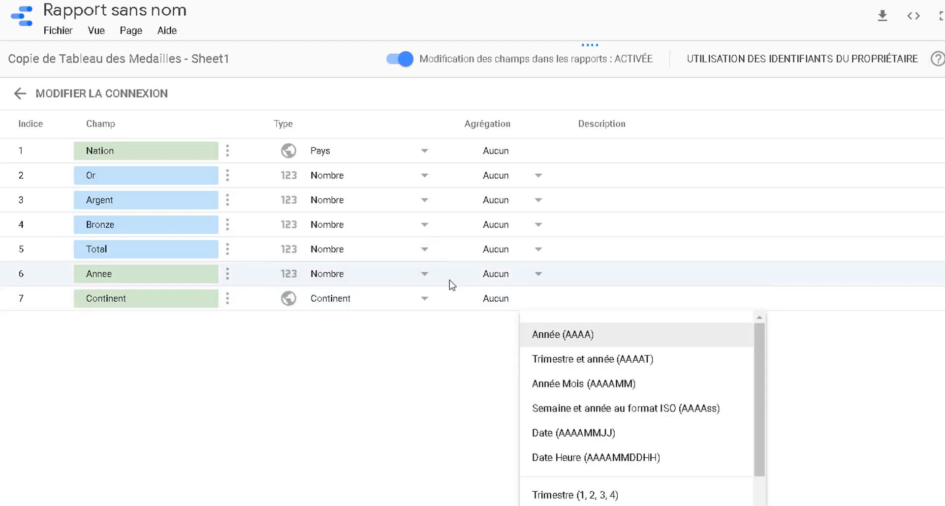
left_click(424, 274)
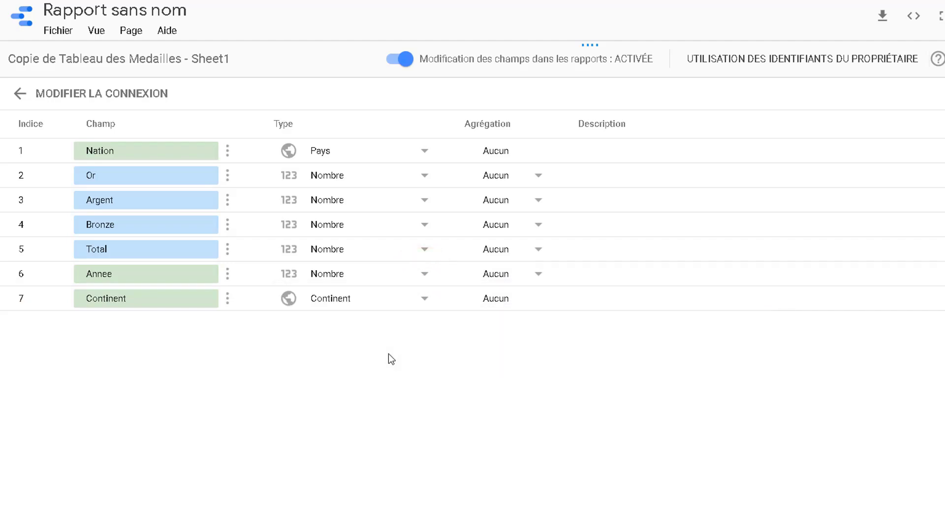
left_click(425, 274)
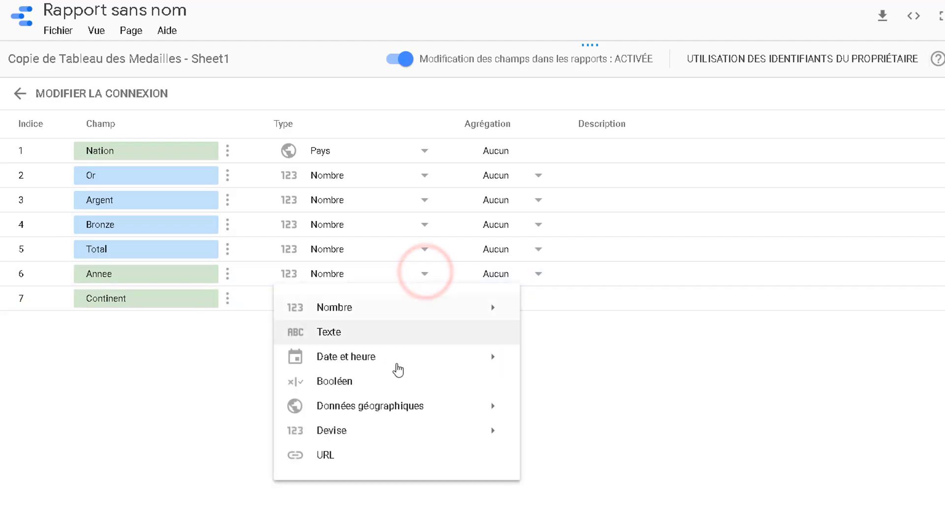
mouse_move(394, 363)
left_click(614, 339)
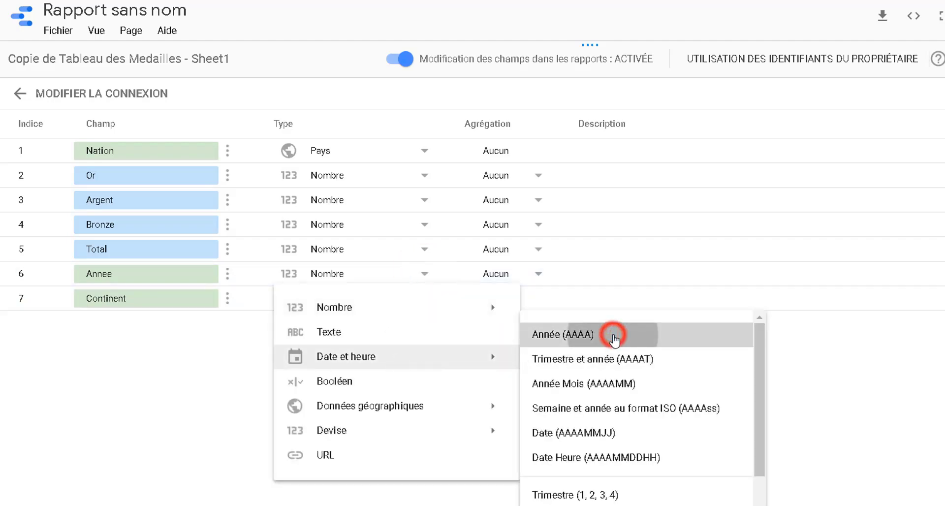
left_click(852, 329)
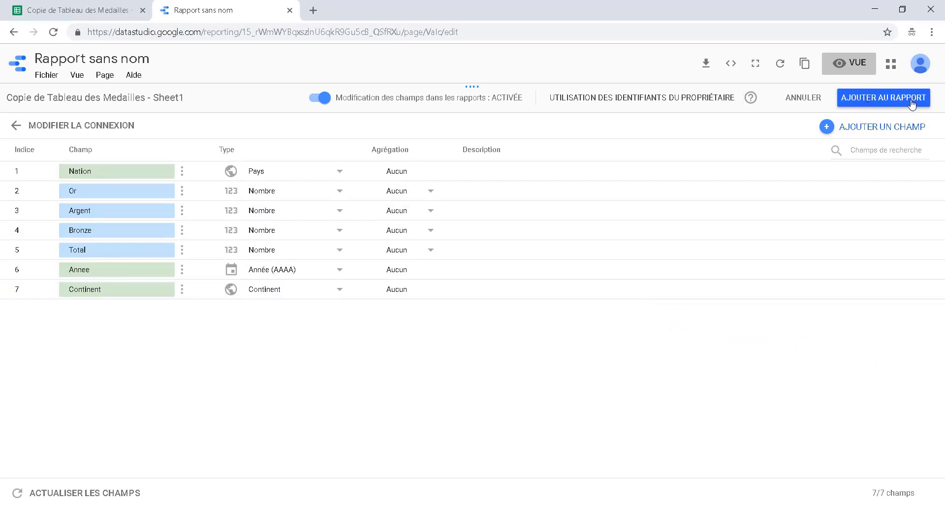
Add the data source to the report and insert a geographic map spanning nearly the full page width, leaving space above it.
left_click(896, 101)
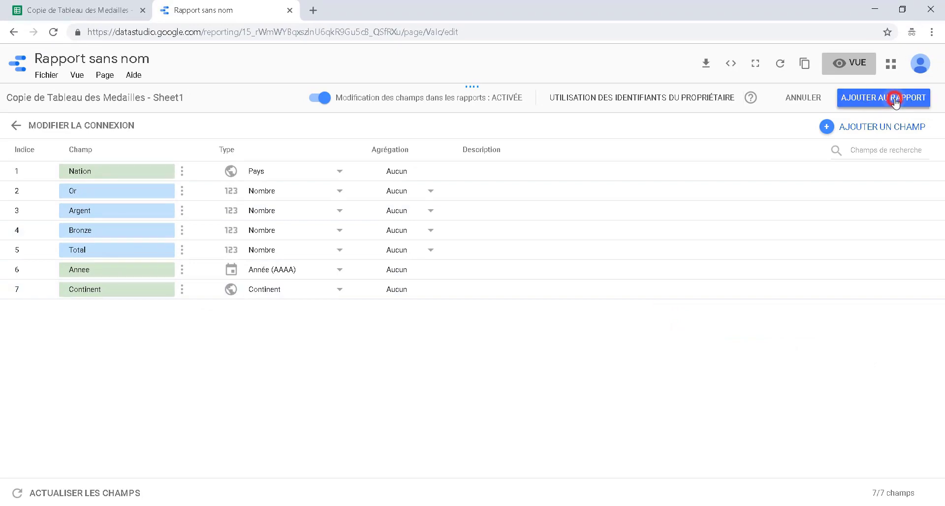
left_click(649, 334)
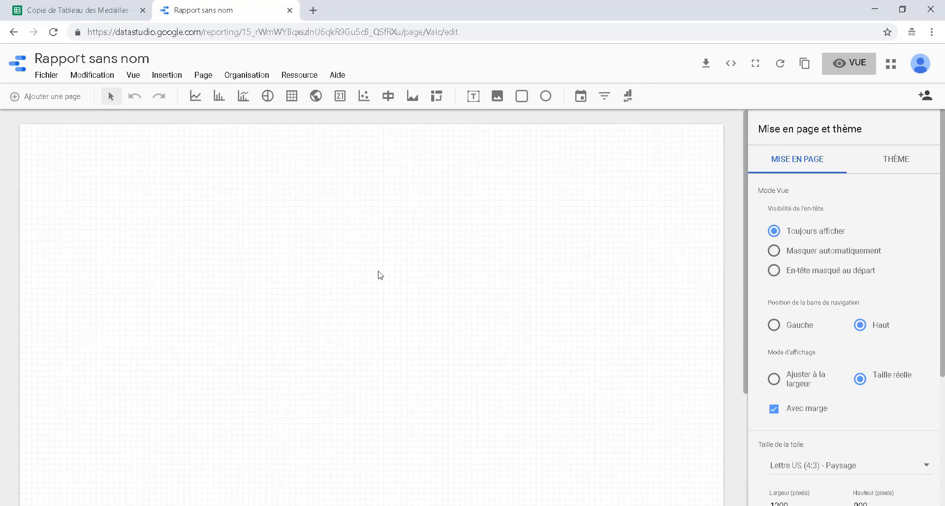
left_click(316, 96)
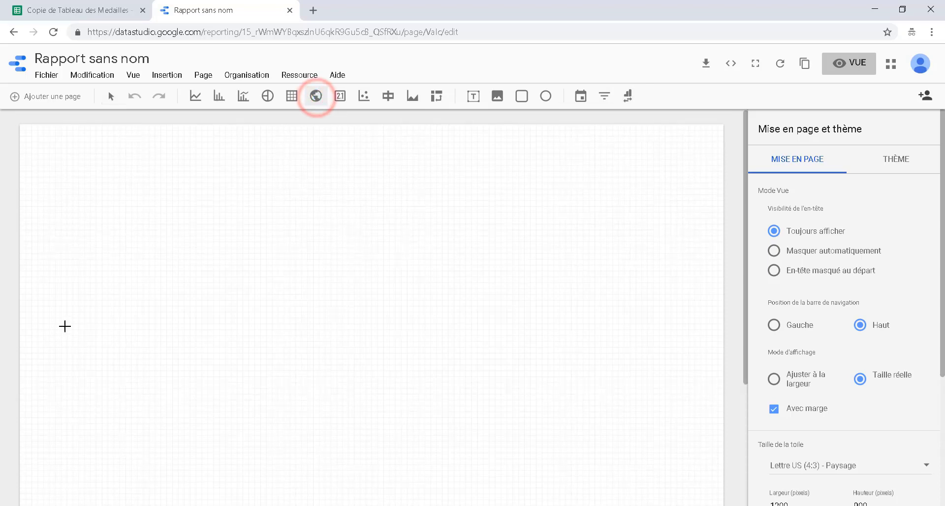
scroll(73, 284, "down", 1)
left_click_drag(47, 279, 704, 486)
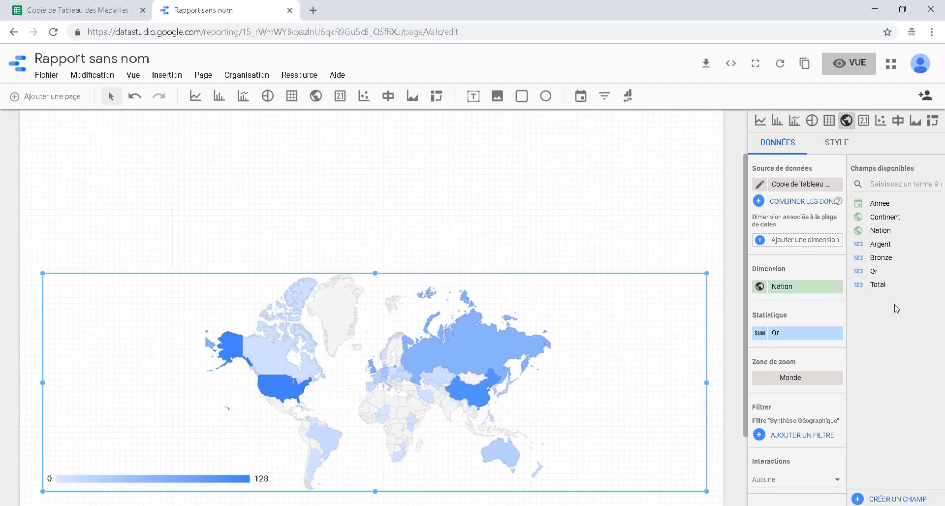
Check the medal columns in the spreadsheet, replace the map's metric with Total, and deselect the map.
left_click(74, 10)
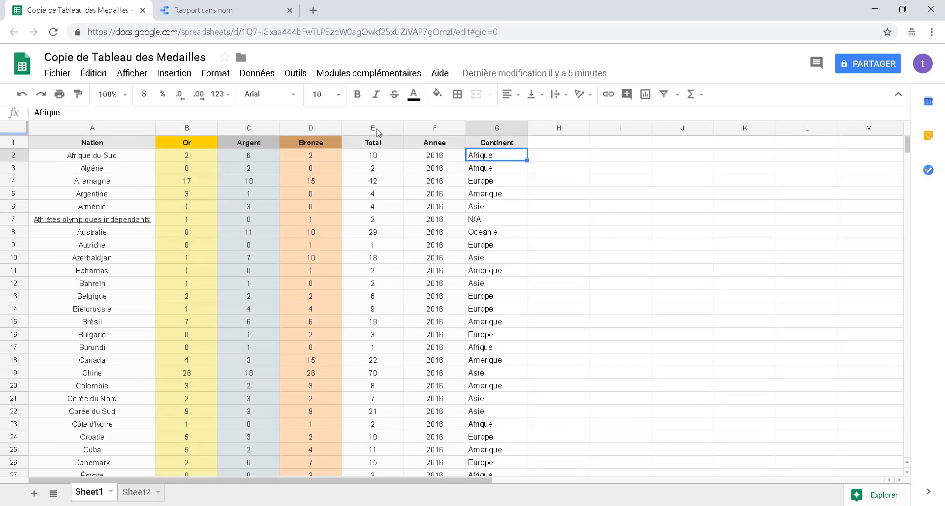
left_click(231, 11)
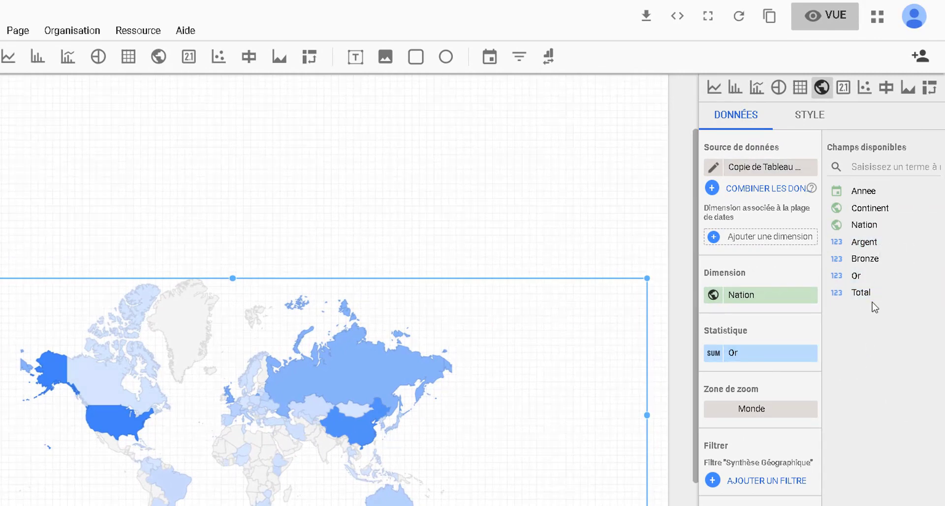
left_click_drag(886, 294, 770, 362)
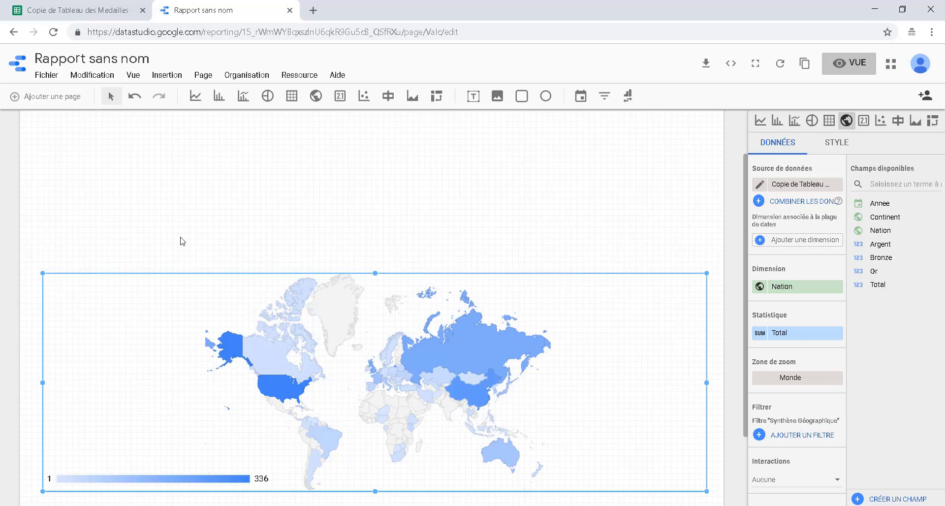
left_click(635, 209)
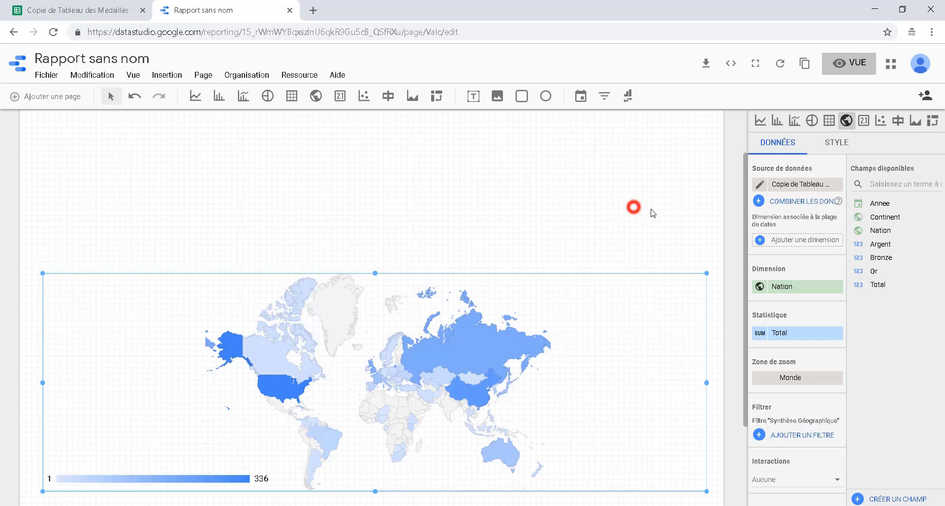
Examine the world map's country shading, legend and placement on the report page.
scroll(656, 397, "down", 3)
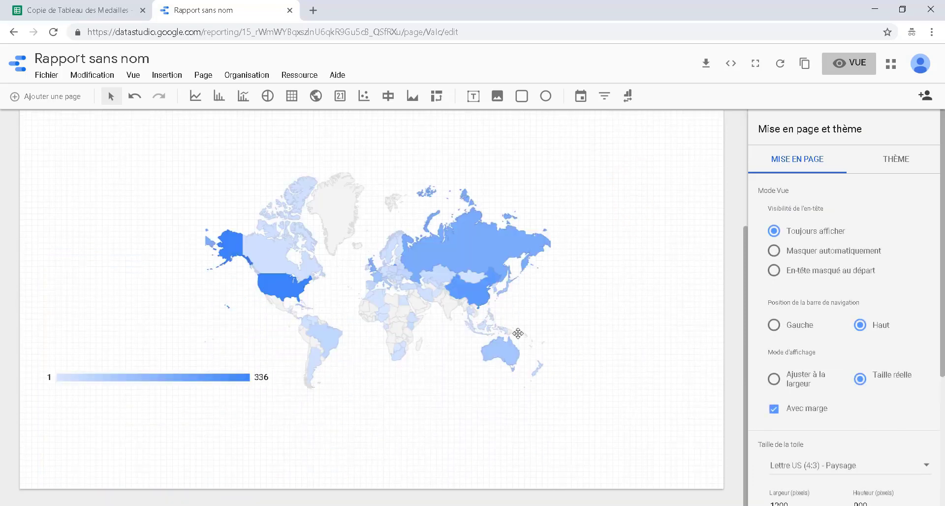
scroll(556, 322, "up", 5)
scroll(613, 320, "down", 5)
scroll(613, 316, "up", 5)
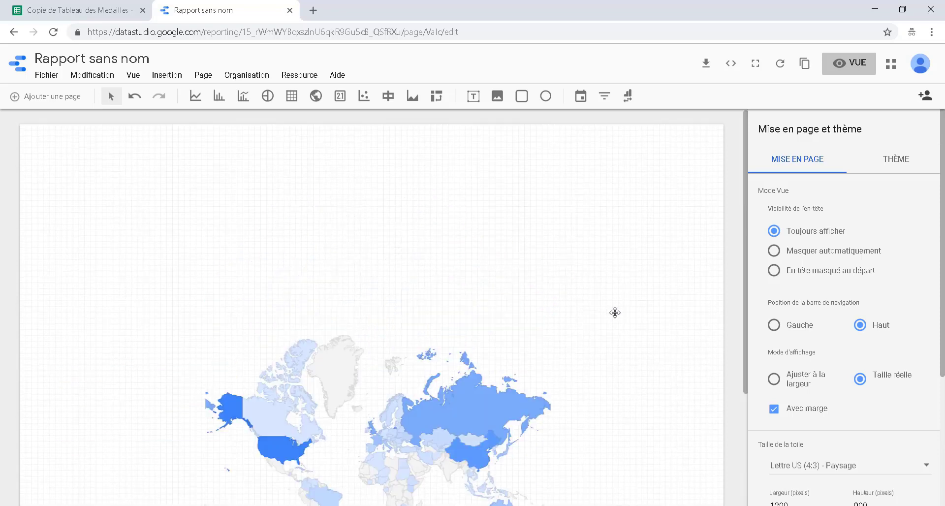
scroll(615, 313, "down", 5)
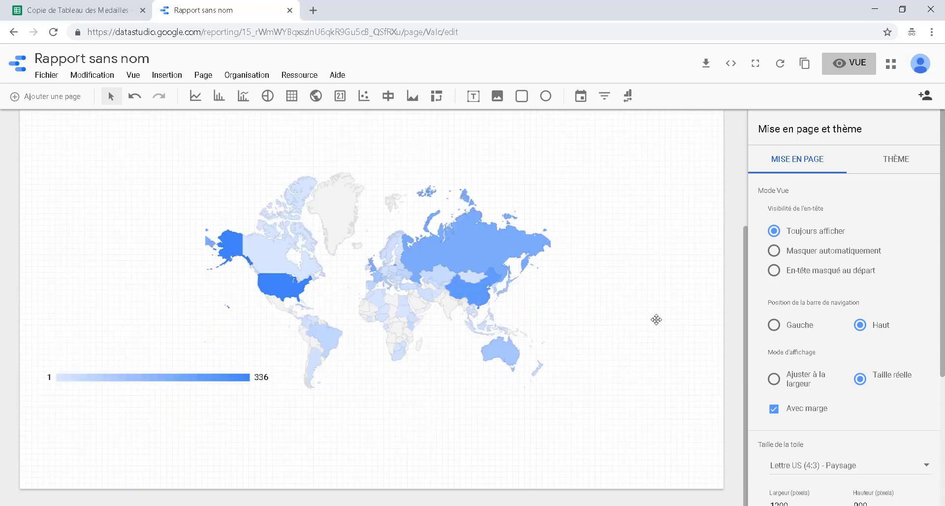
scroll(682, 320, "up", 2)
left_click_drag(746, 293, 766, 325)
scroll(395, 196, "up", 3)
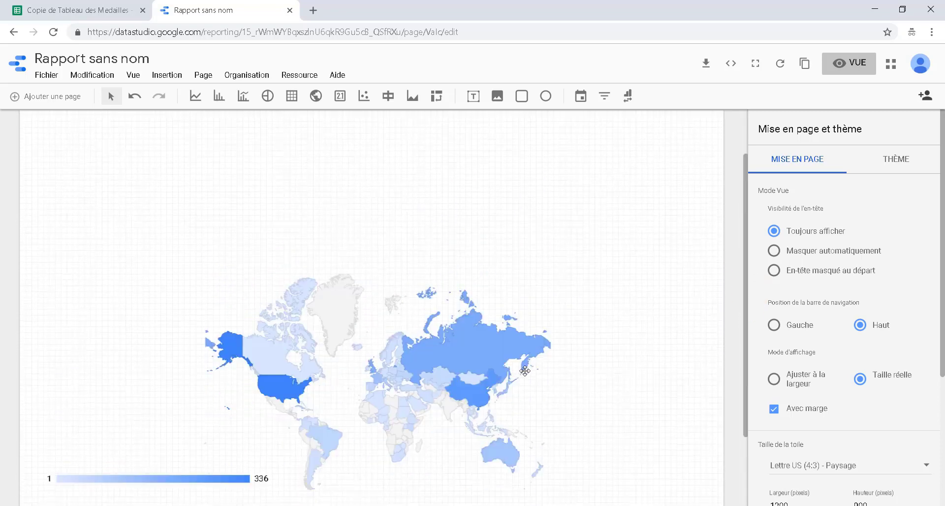
scroll(596, 338, "down", 3)
scroll(622, 224, "up", 2)
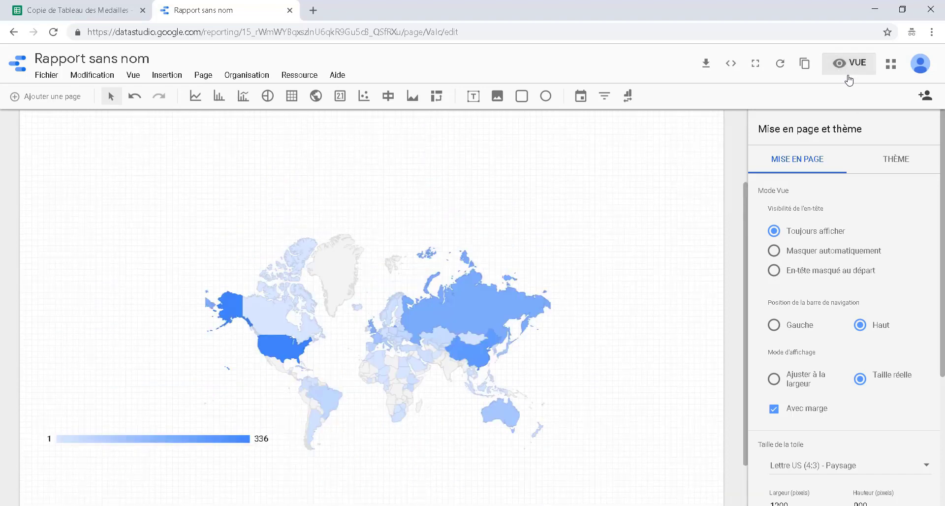
scroll(582, 326, "up", 2)
left_click(469, 333)
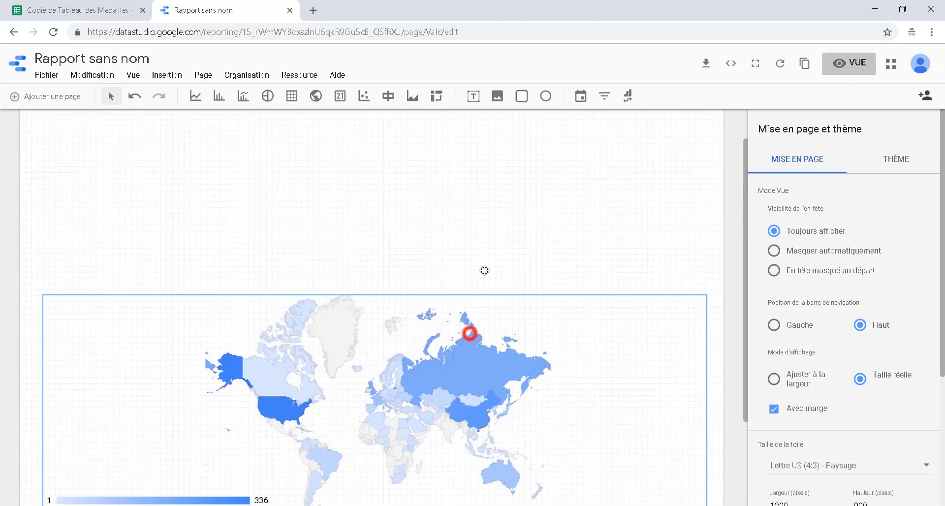
scroll(535, 276, "down", 4)
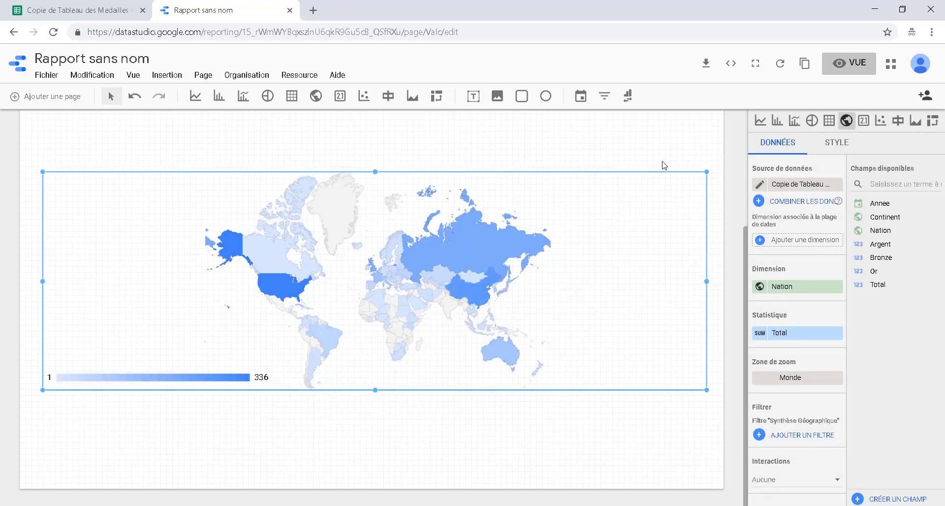
left_click(672, 147)
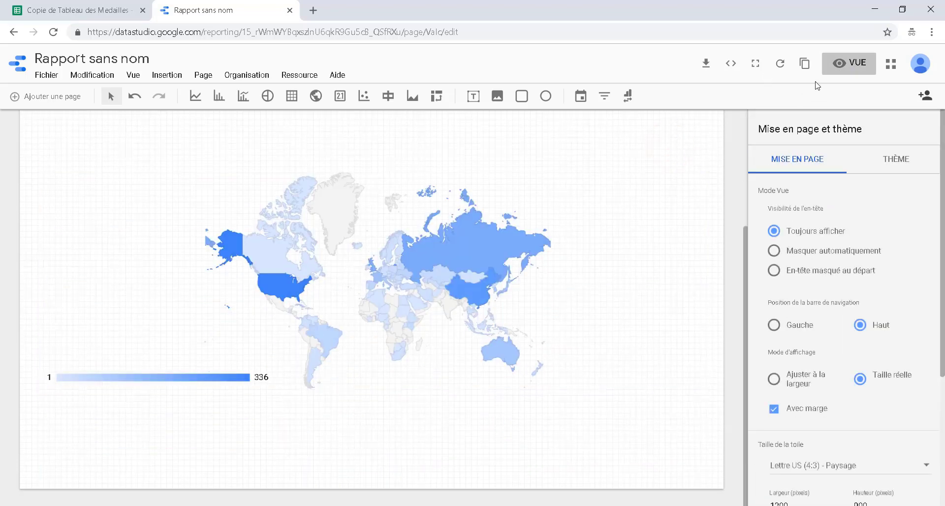
Preview the whole report page in view mode and return to editing.
left_click(852, 66)
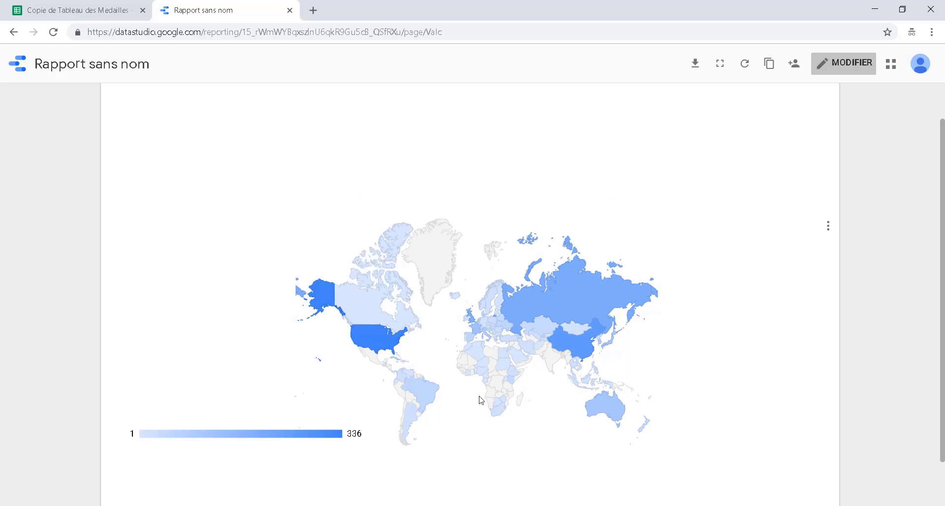
scroll(256, 287, "down", 2)
scroll(795, 308, "up", 4)
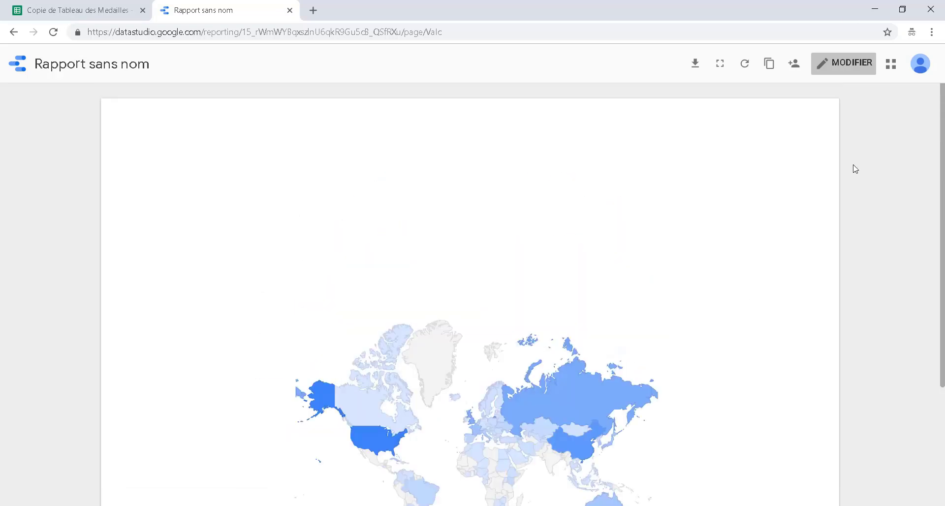
scroll(854, 162, "down", 3)
scroll(853, 159, "up", 3)
left_click(843, 65)
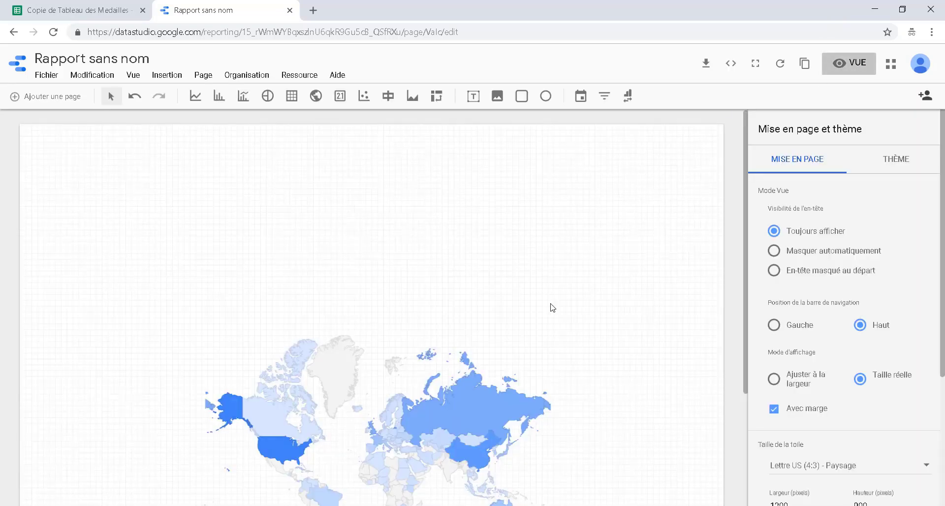
Move the world map down close to the page's bottom edge, centred between the side margins, and deselect it.
scroll(553, 308, "down", 2)
left_click(437, 280)
left_click(488, 269)
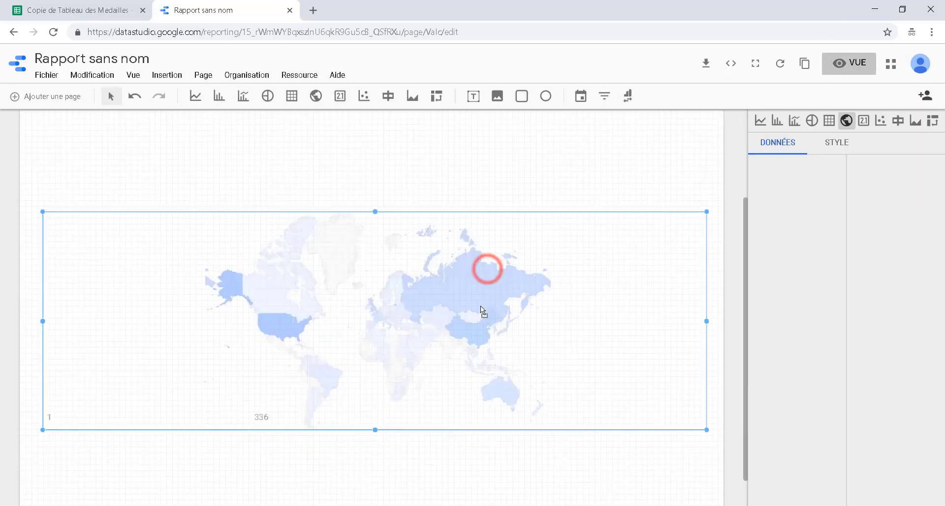
left_click_drag(481, 306, 491, 336)
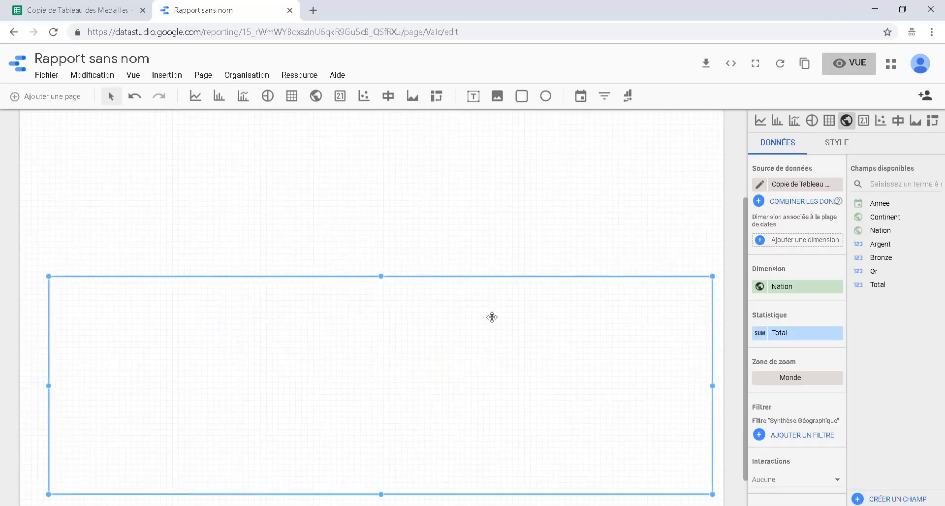
scroll(504, 210, "down", 1)
left_click_drag(505, 305, 504, 305)
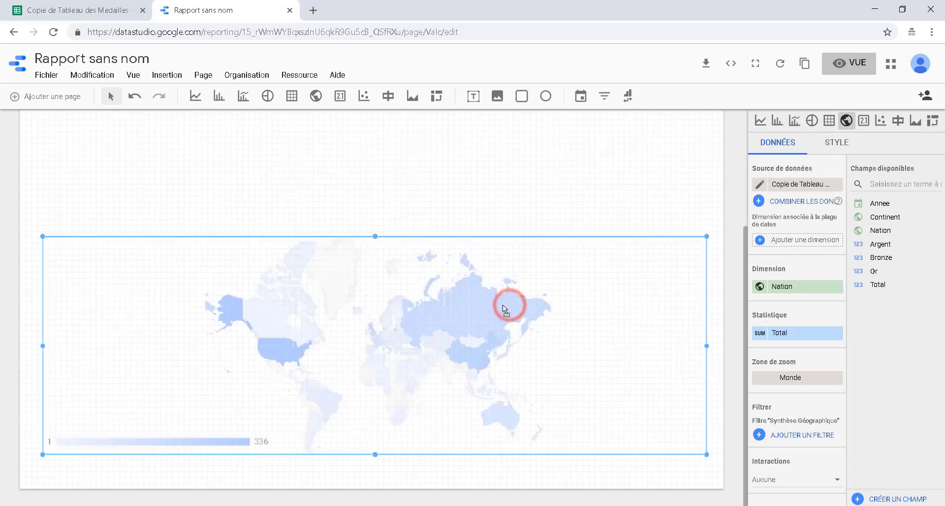
scroll(529, 316, "up", 4)
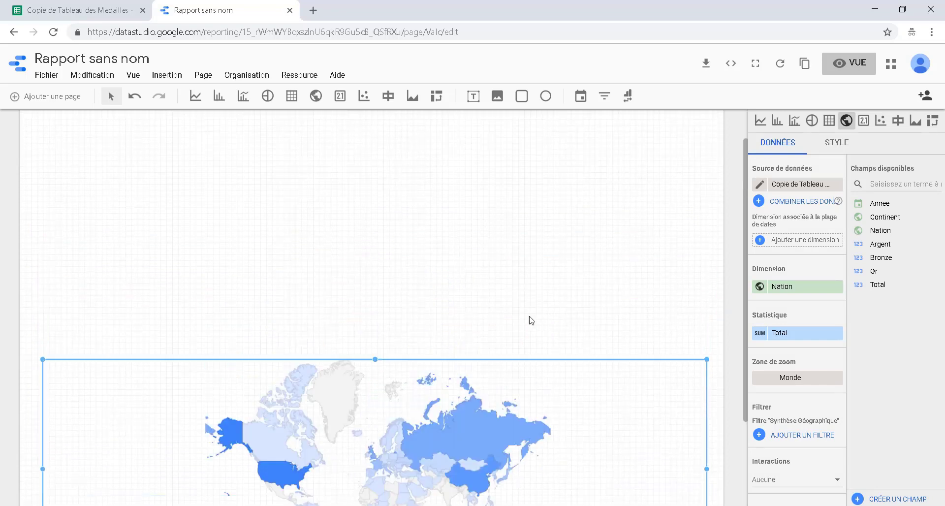
scroll(530, 316, "down", 4)
scroll(529, 316, "up", 4)
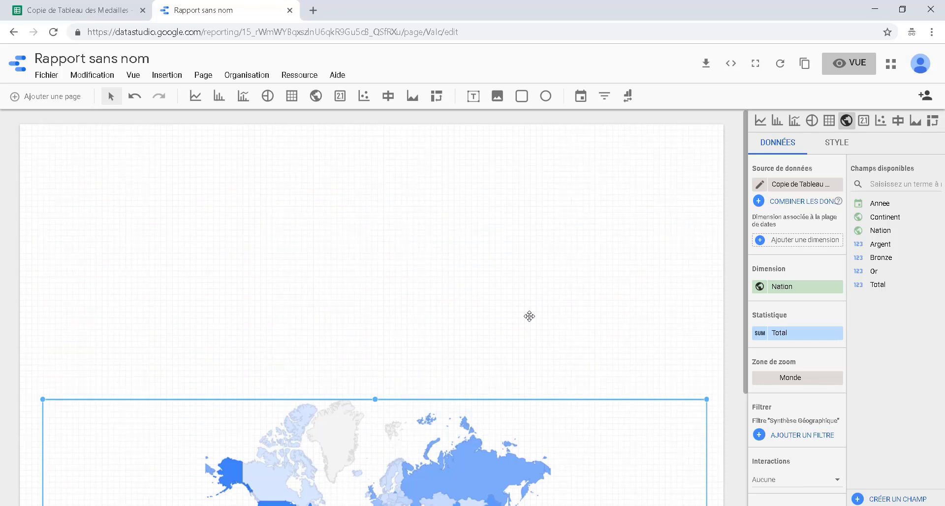
left_click(253, 172)
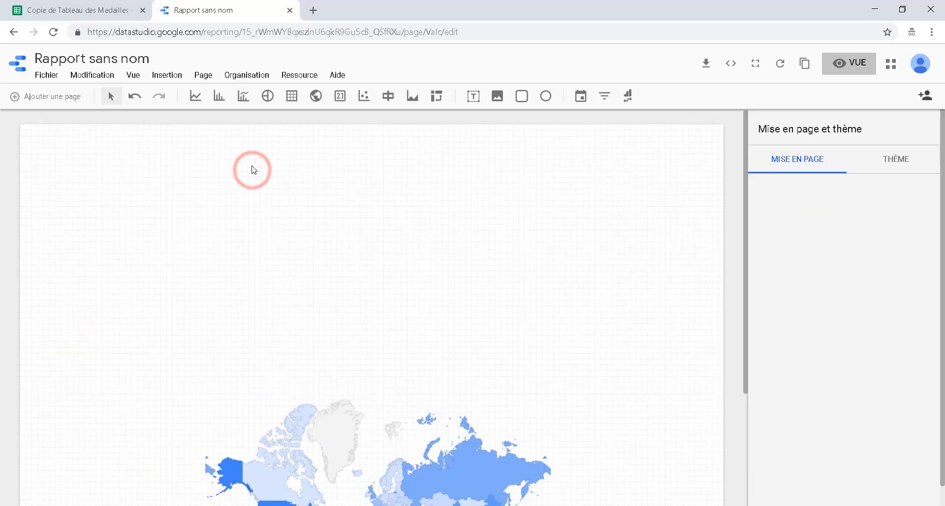
Insert the rio-olympics-2016-logo-design-560x315 image in the page's upper-left corner.
left_click(497, 97)
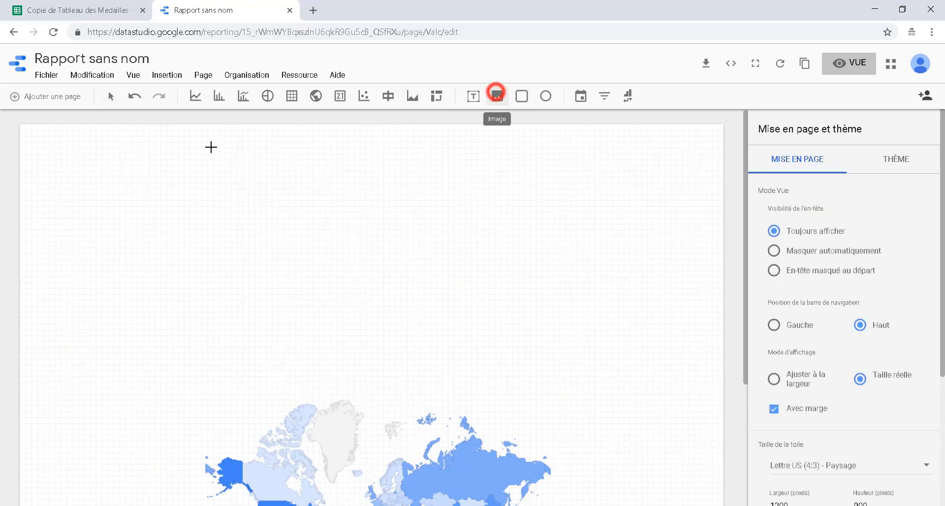
mouse_move(21, 127)
left_mouse_down()
mouse_move(114, 226)
mouse_move(154, 236)
left_mouse_up()
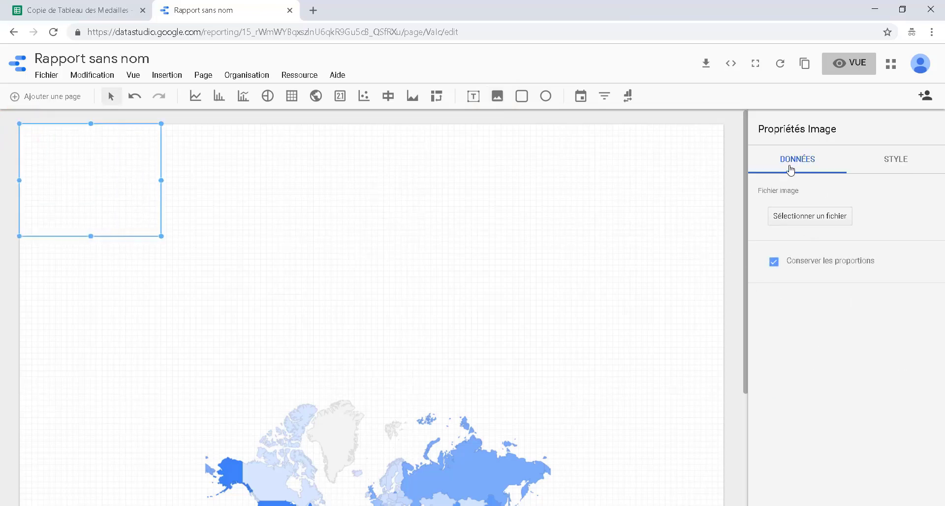
left_click(809, 216)
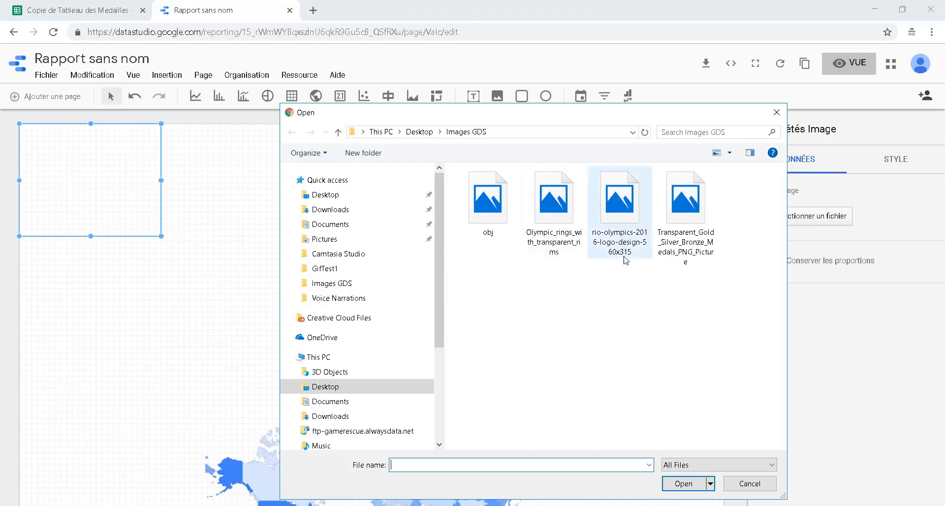
double_click(623, 211)
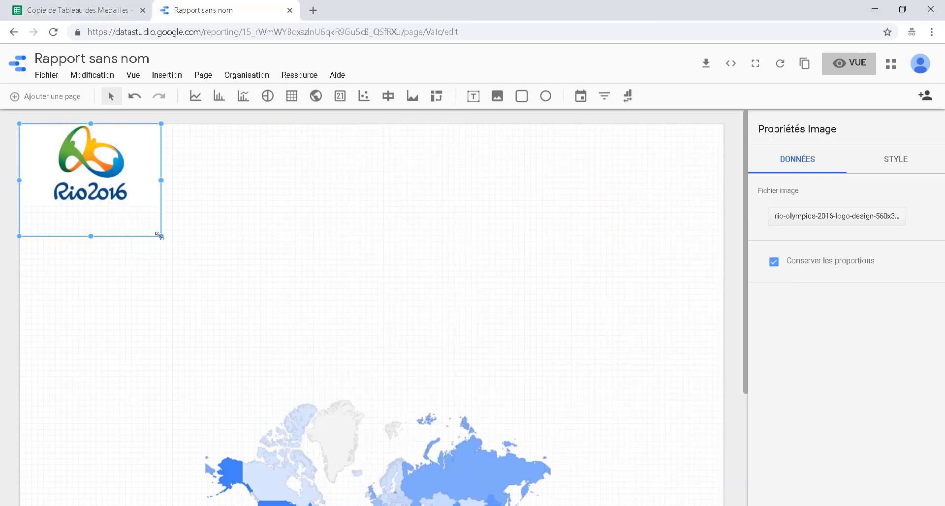
Shrink the Rio 2016 logo, place it slightly below the page's top edge against the left edge, and deselect it.
left_click_drag(159, 236, 133, 219)
left_click_drag(76, 146, 96, 154)
left_click_drag(132, 218, 117, 216)
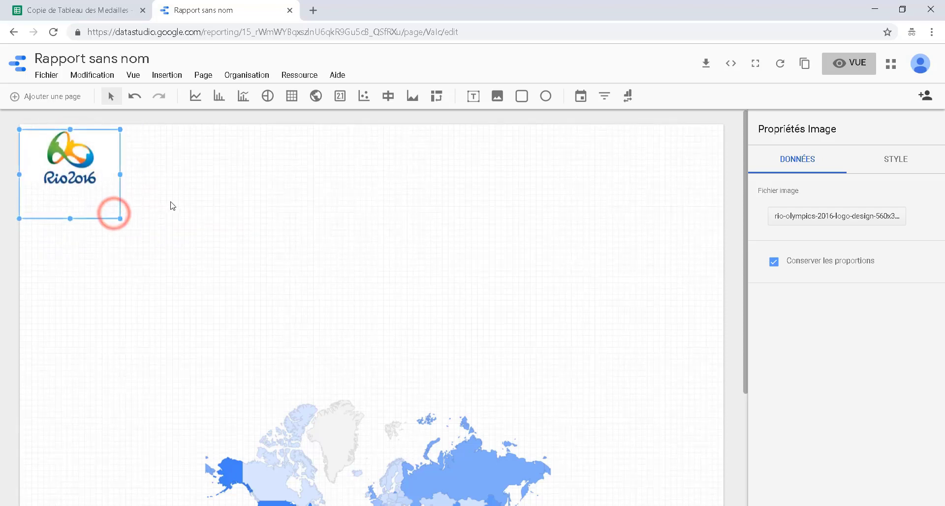
left_click(171, 202)
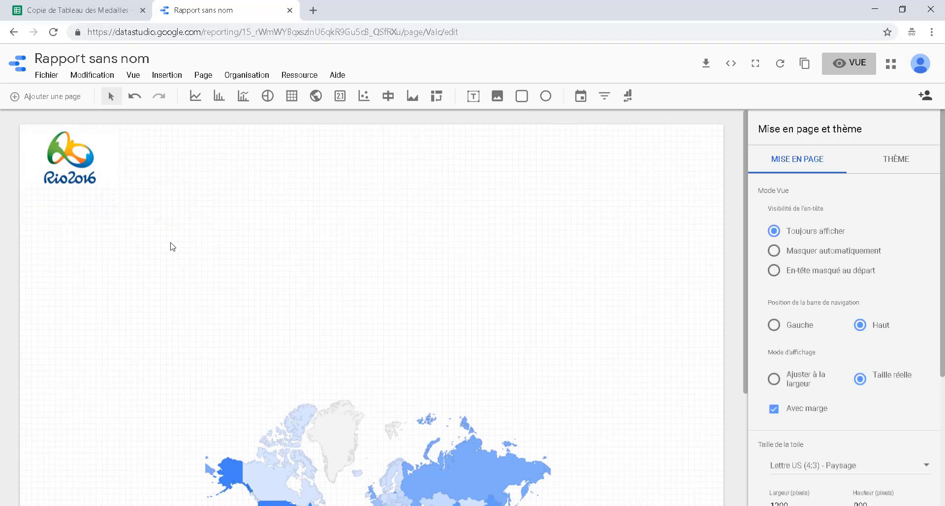
Hide the page grid and draw a thin rectangle across the full page width just below the logo.
left_click(133, 76)
left_click(164, 103)
left_click(525, 99)
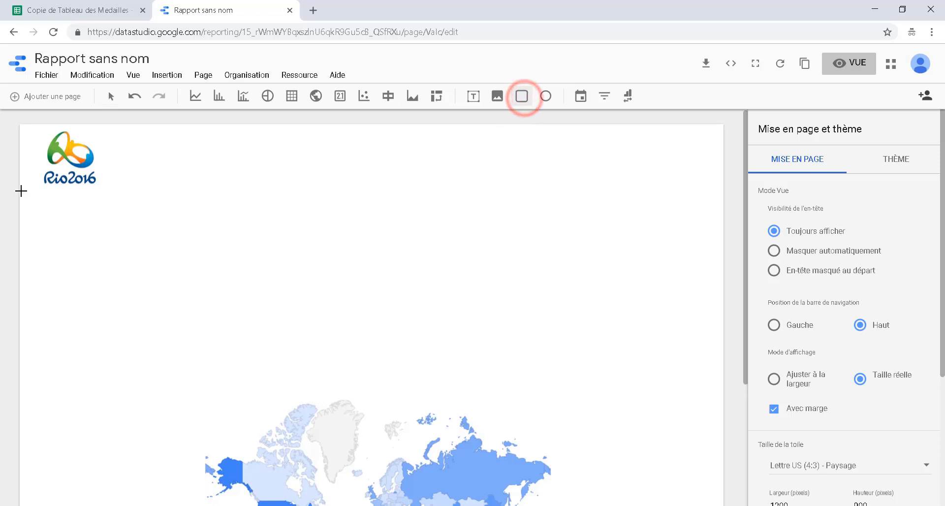
left_click_drag(21, 189, 725, 206)
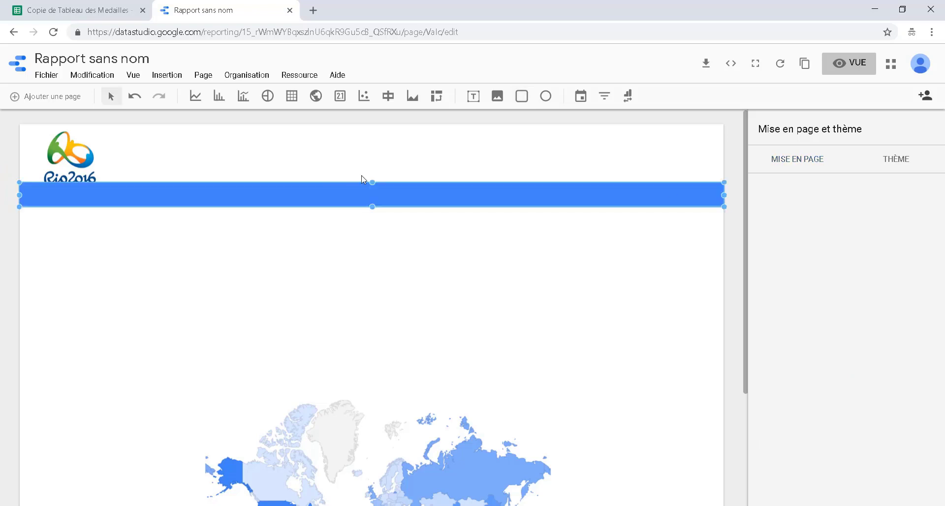
left_click_drag(373, 182, 372, 194)
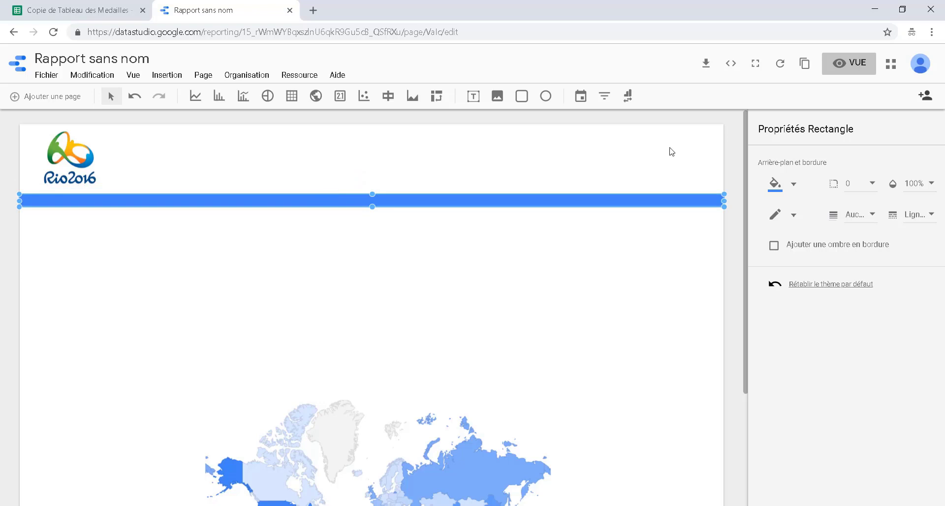
Fill the rectangle band under the logo with medium green and deselect it.
left_click(793, 187)
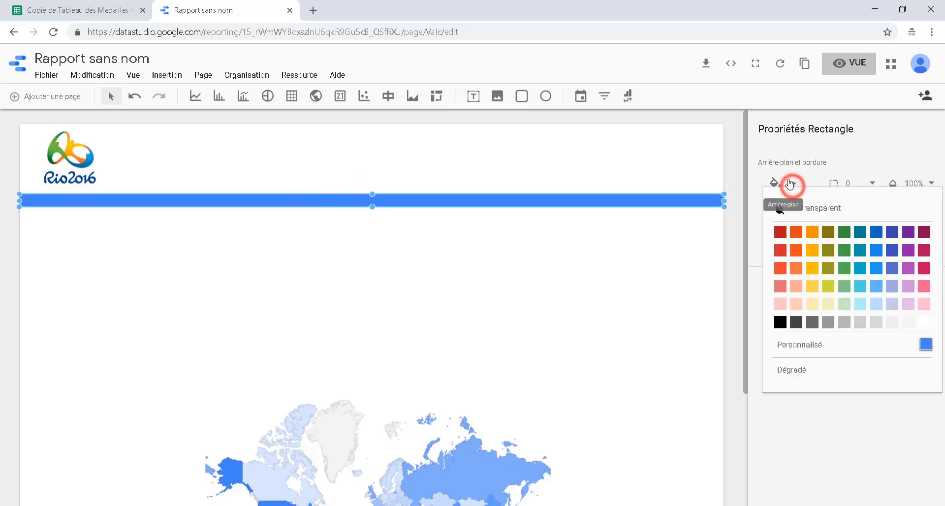
left_click(845, 269)
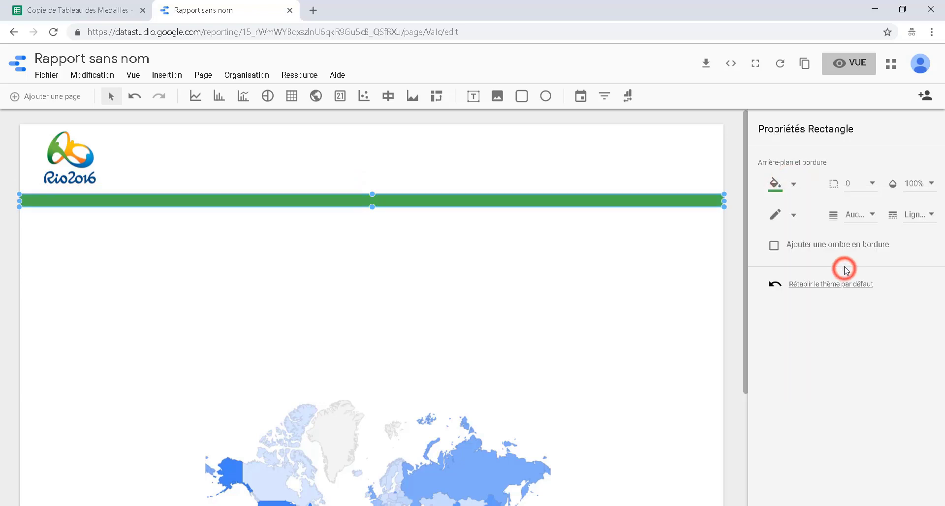
left_click(546, 279)
Set the world map's maximum value colour to green, check the page, and deselect the map.
left_click(469, 445)
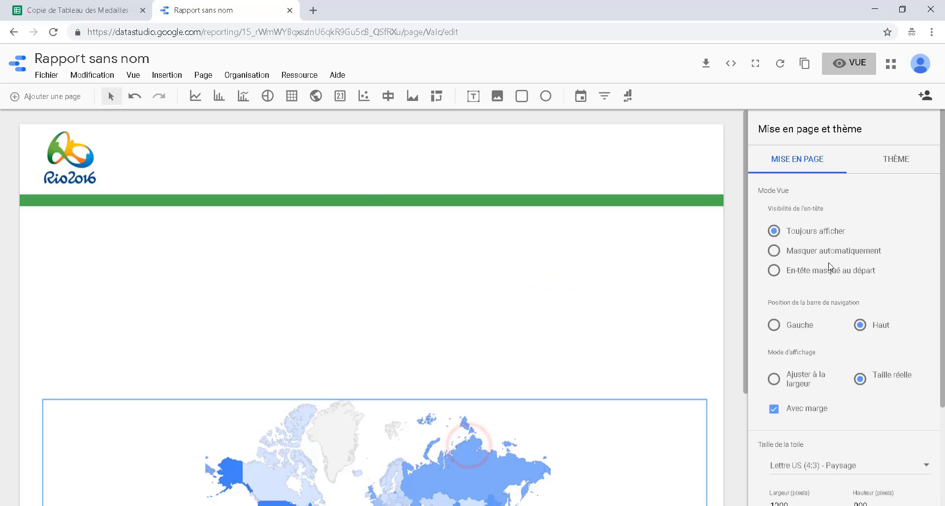
scroll(634, 295, "down", 3)
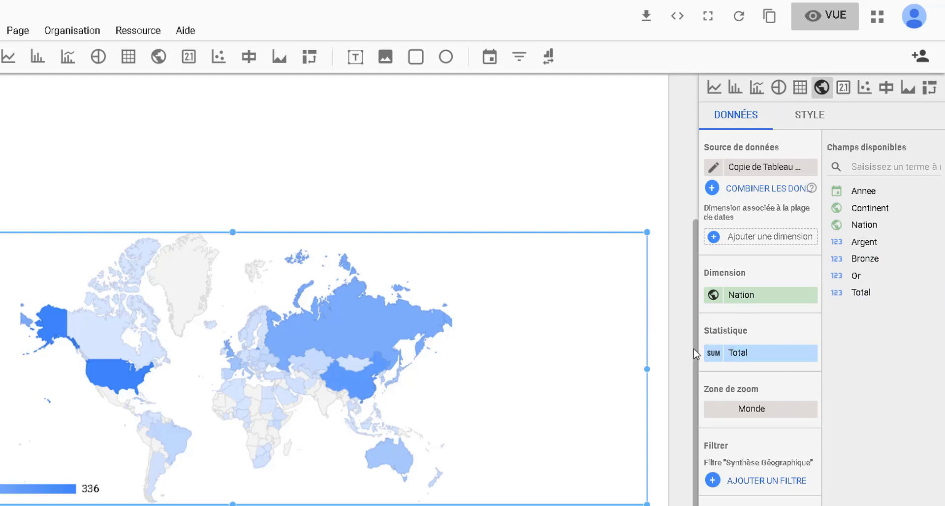
left_click(810, 115)
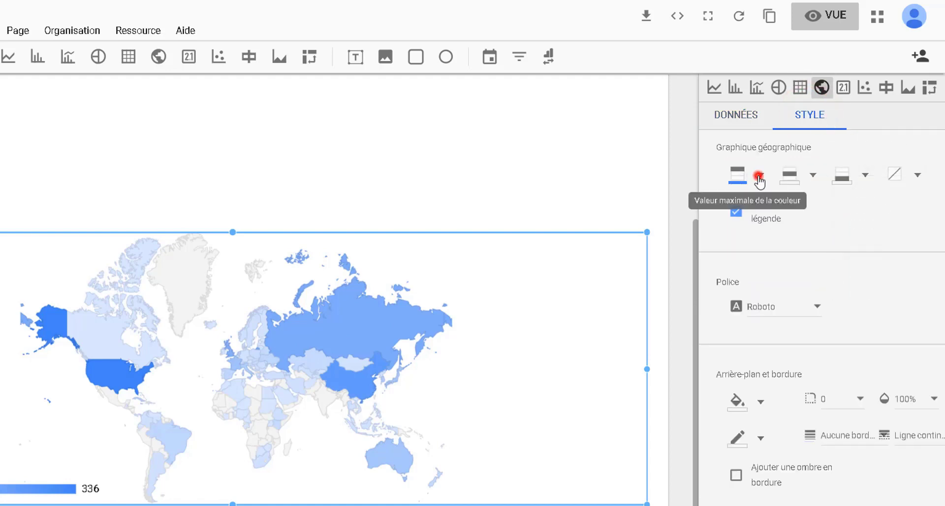
left_click(759, 177)
left_click(822, 243)
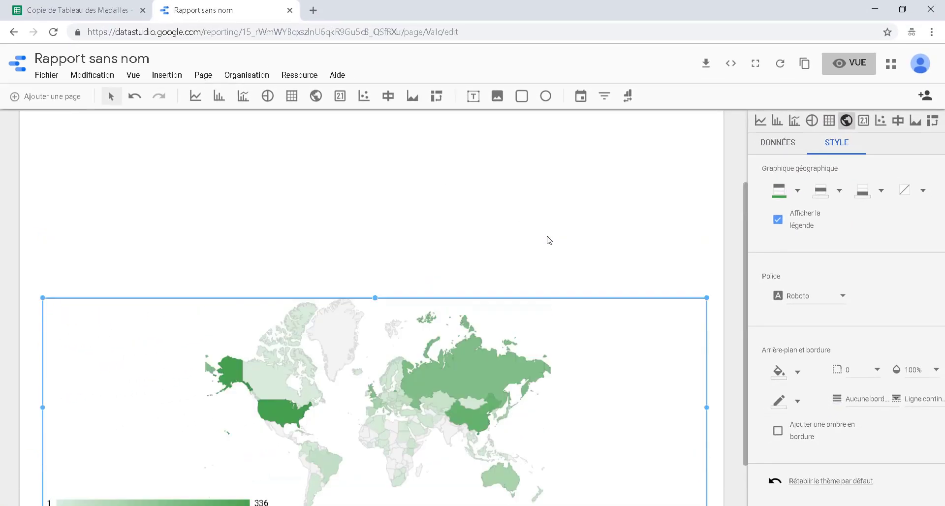
scroll(551, 244, "up", 2)
scroll(556, 249, "down", 3)
scroll(568, 237, "up", 2)
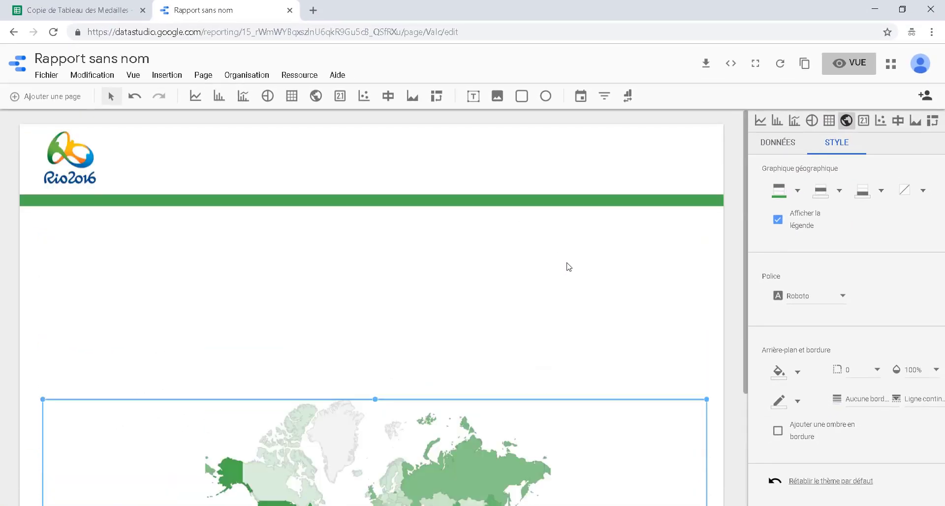
left_click(571, 291)
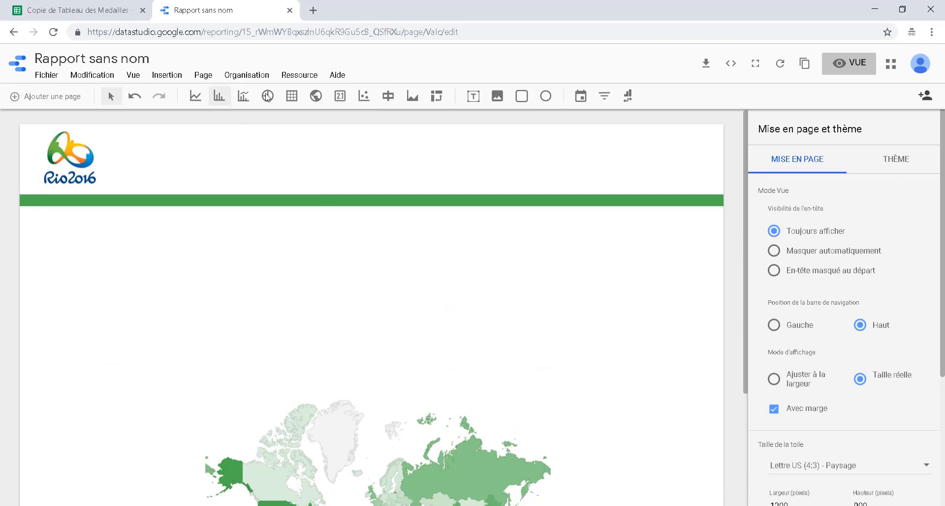
Insert a table of Or by Nation below the green band at the page's left and colour its header light yellow.
left_click(283, 94)
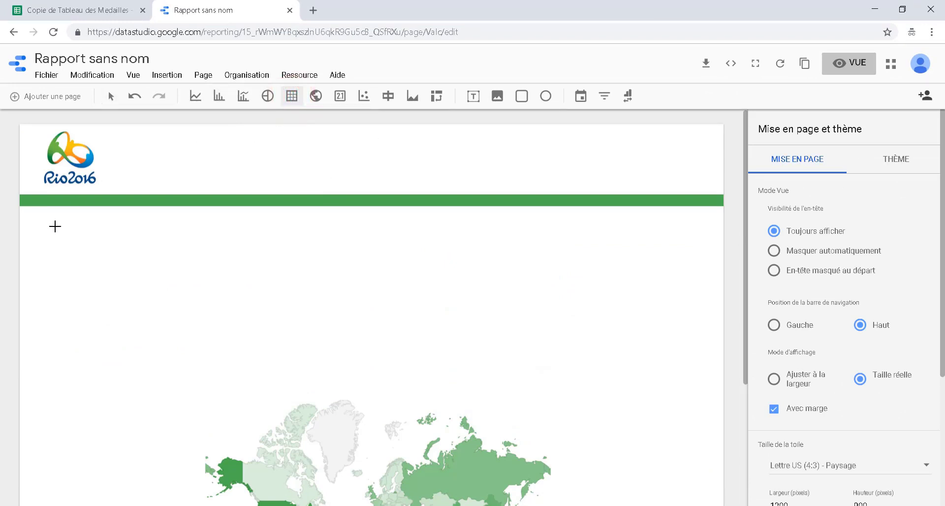
left_click_drag(43, 230, 226, 388)
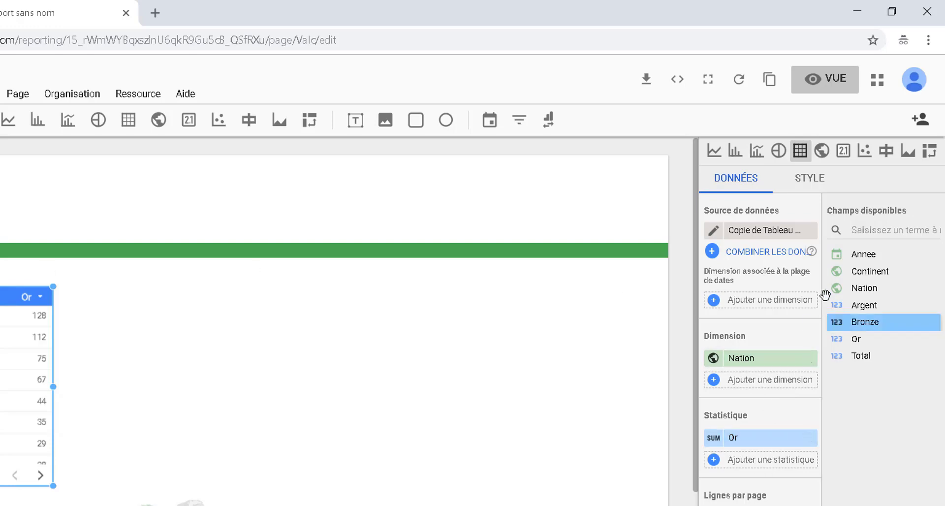
left_click(810, 182)
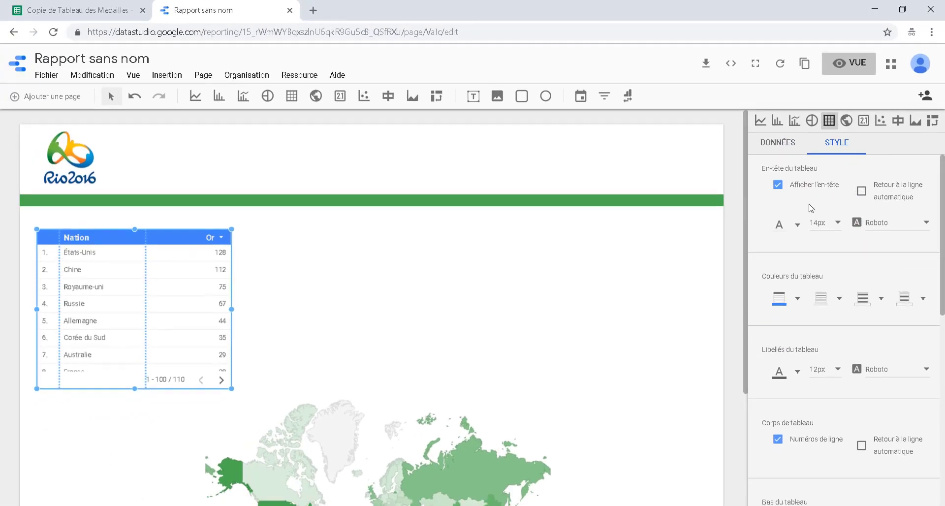
left_click(796, 300)
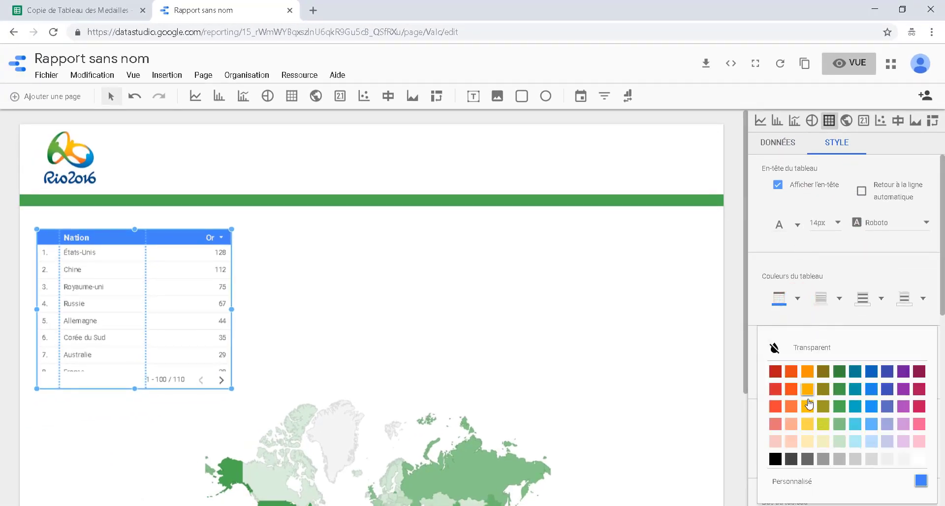
left_click(809, 424)
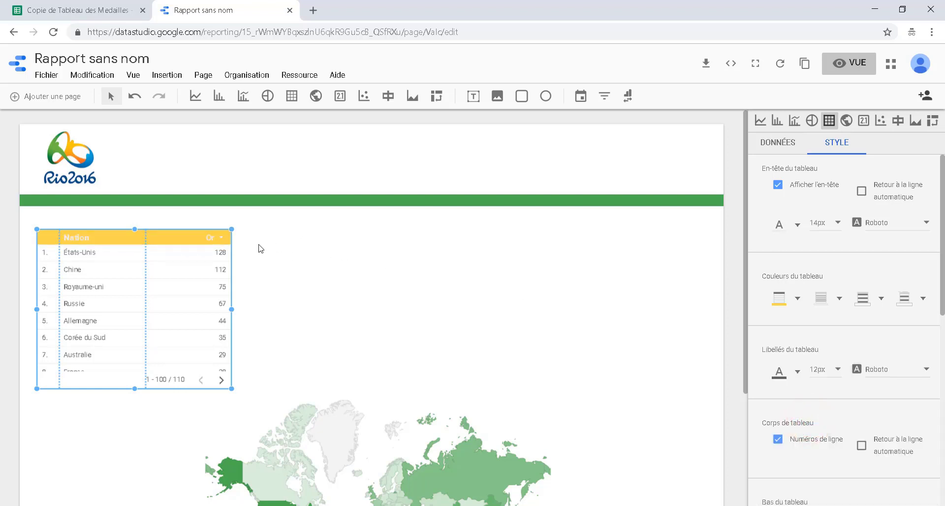
Copy the gold medal table and place the duplicate to its right, aligned at the same height.
right_click(189, 235)
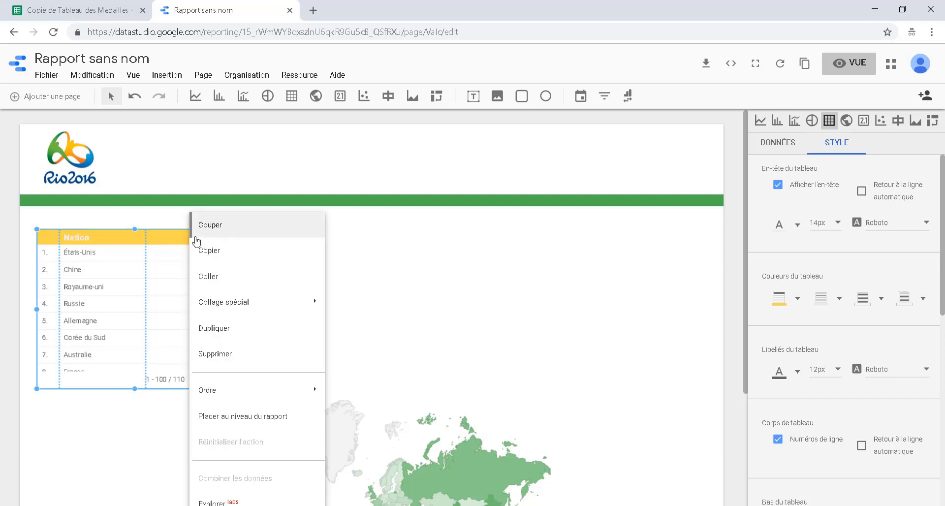
left_click(225, 251)
left_click(293, 238)
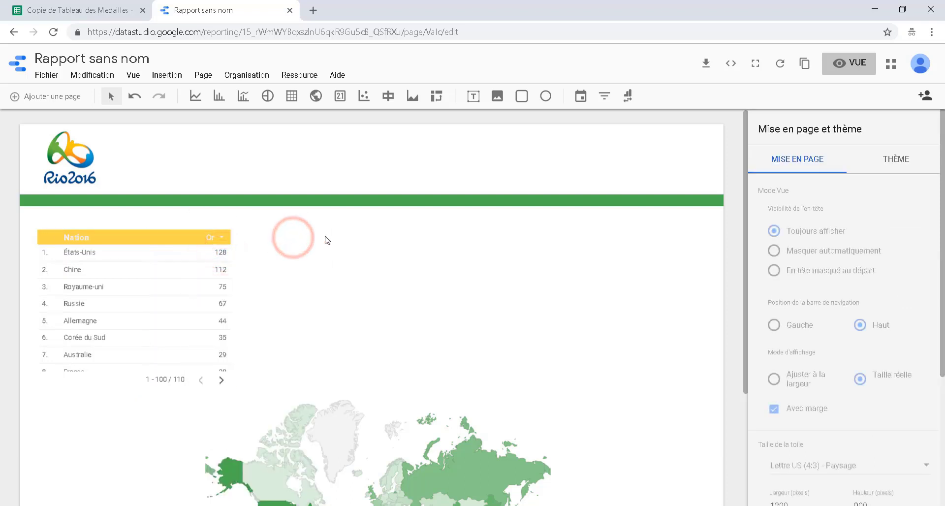
key("ctrl+v")
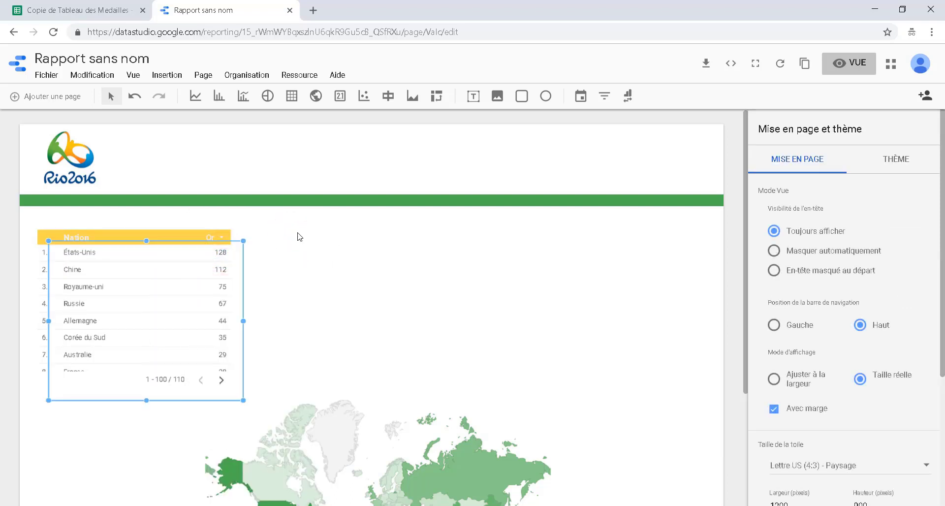
left_click_drag(265, 259, 415, 256)
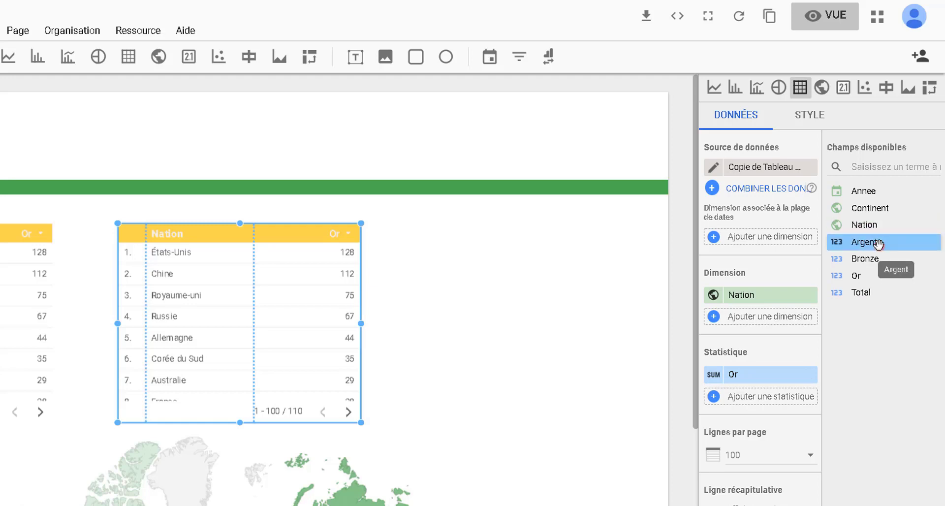
Replace the duplicated table's metric with Argent and colour its header medium grey.
left_click_drag(878, 243, 750, 394)
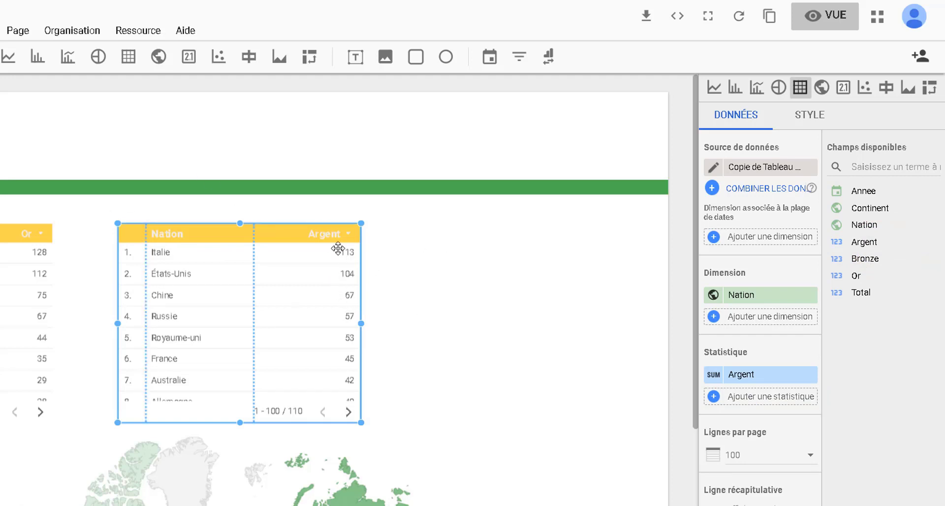
left_click(817, 118)
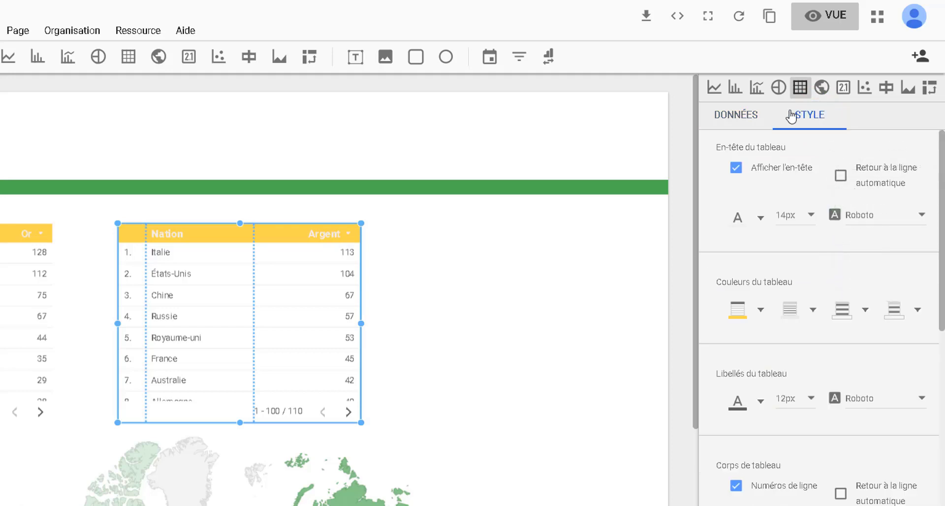
left_click(754, 310)
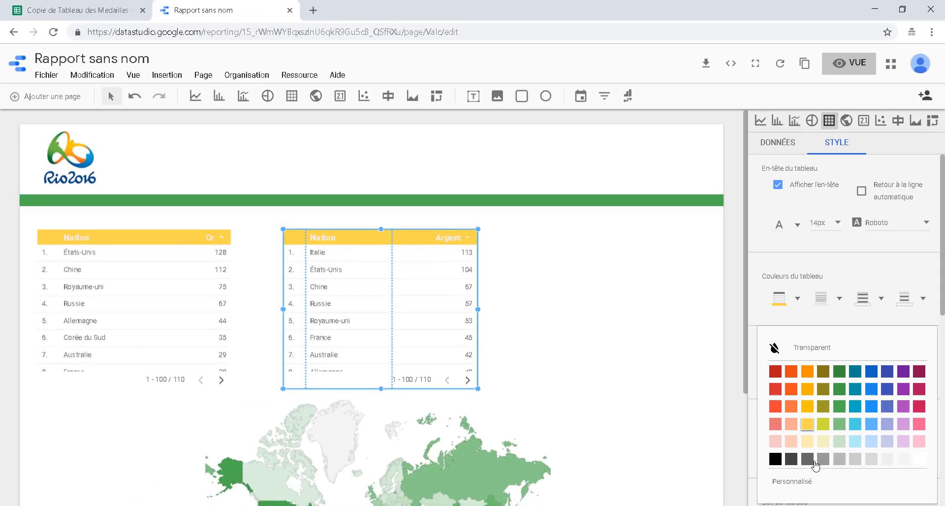
left_click(823, 460)
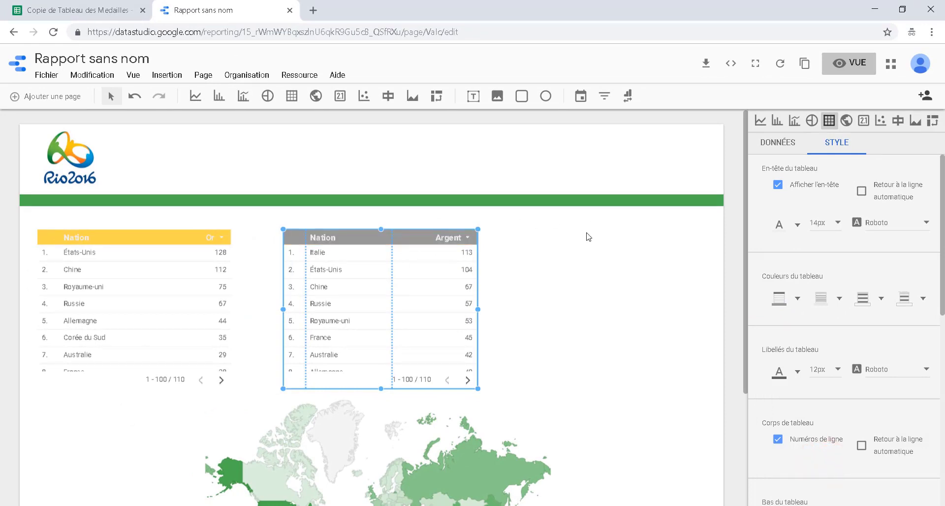
Copy the silver medal table and place the duplicate to its right, aligned at the same height.
right_click(416, 237)
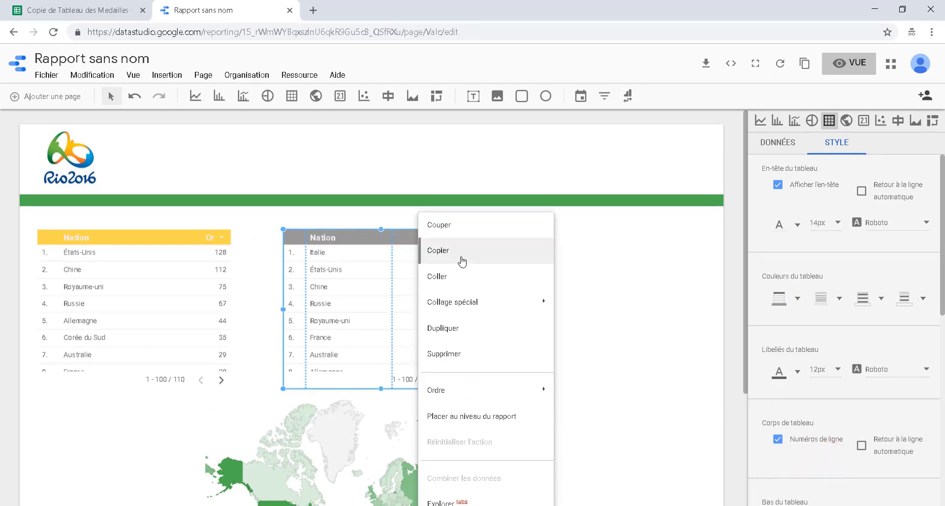
left_click(462, 262)
left_click(578, 241)
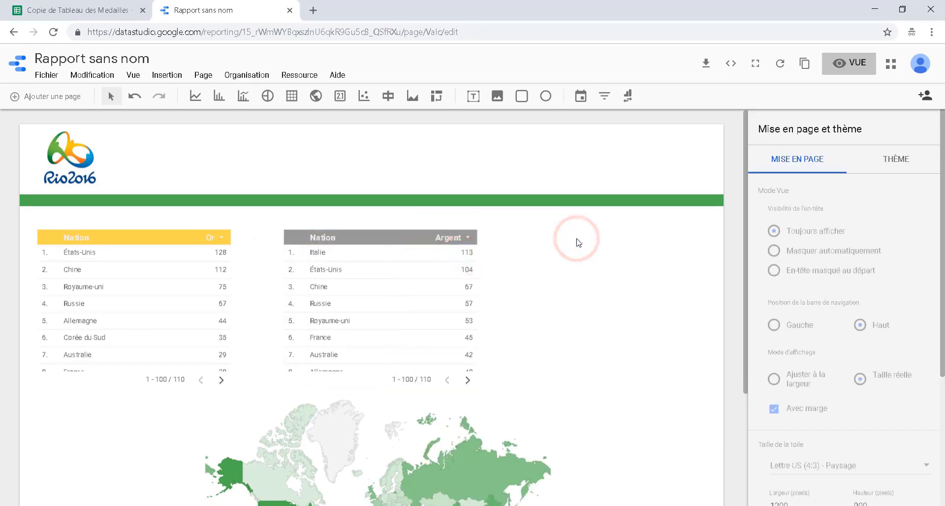
key("ctrl+v")
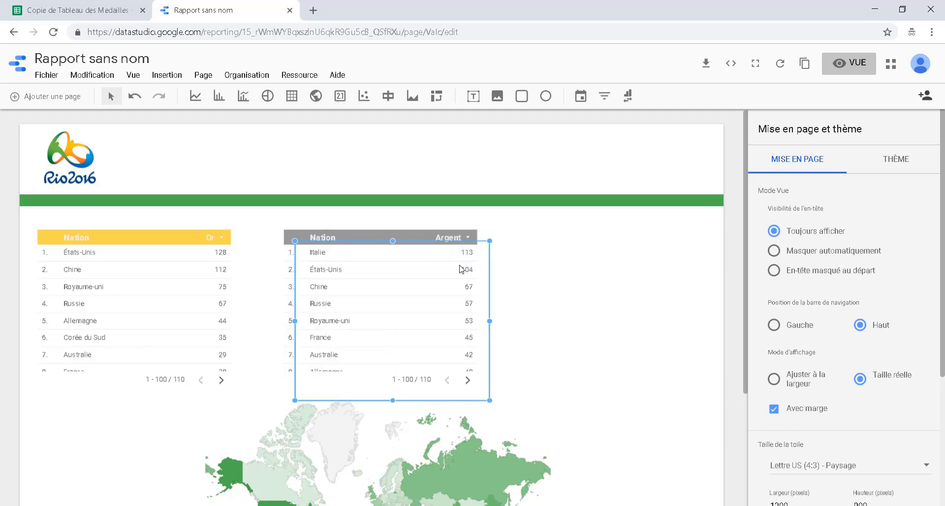
left_click_drag(448, 247, 666, 240)
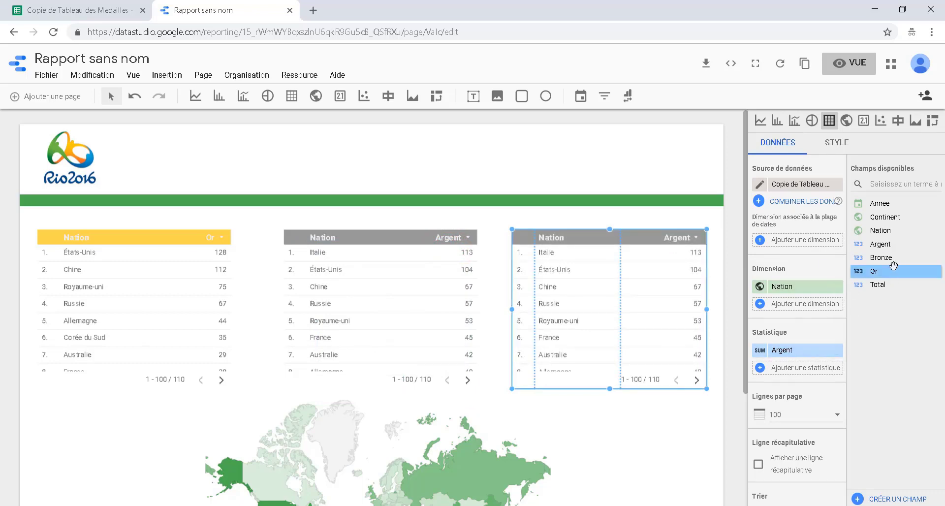
Replace the rightmost table's metric with Bronze and give its header a custom golden-brown colour.
left_click_drag(892, 261, 791, 365)
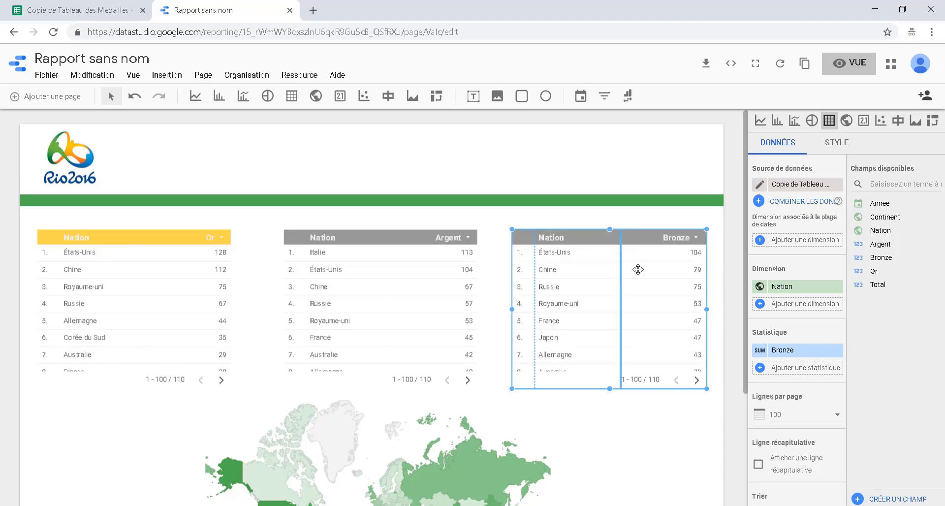
left_click(834, 143)
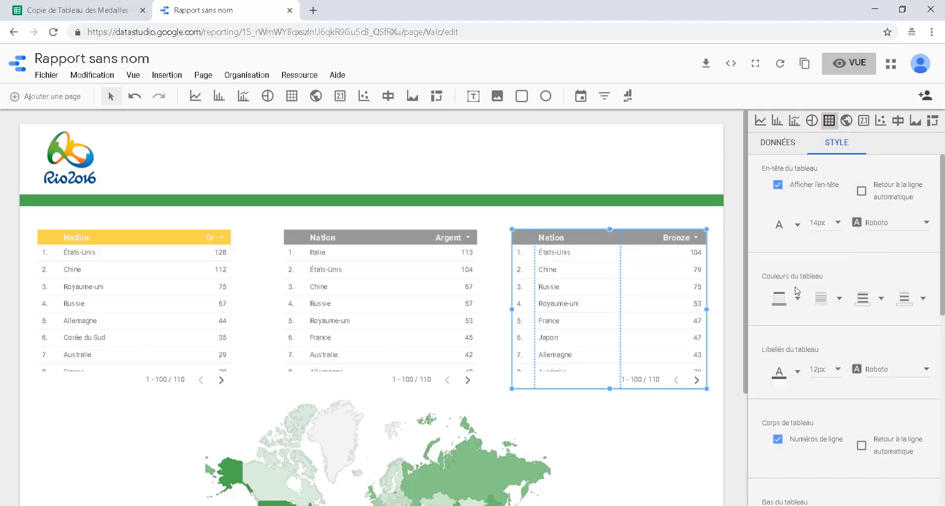
left_click(798, 301)
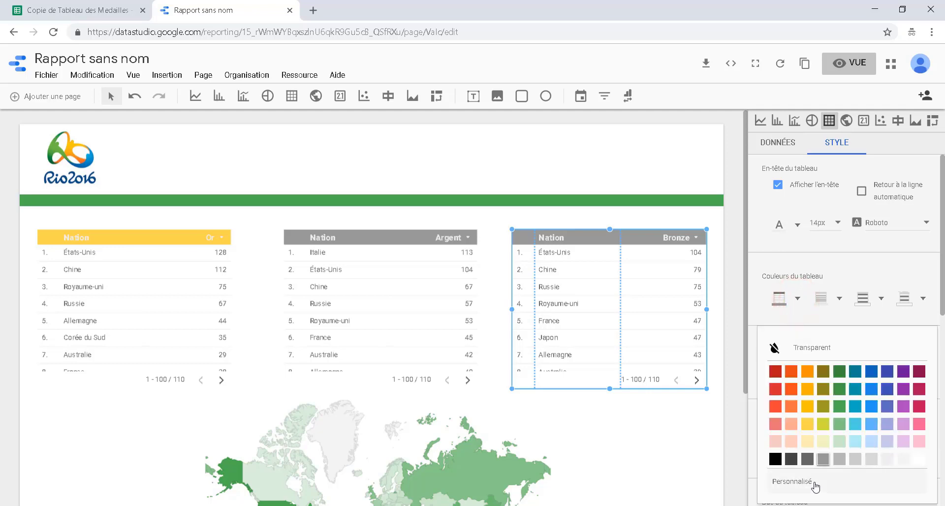
scroll(845, 378, "down", 2)
left_click(845, 366)
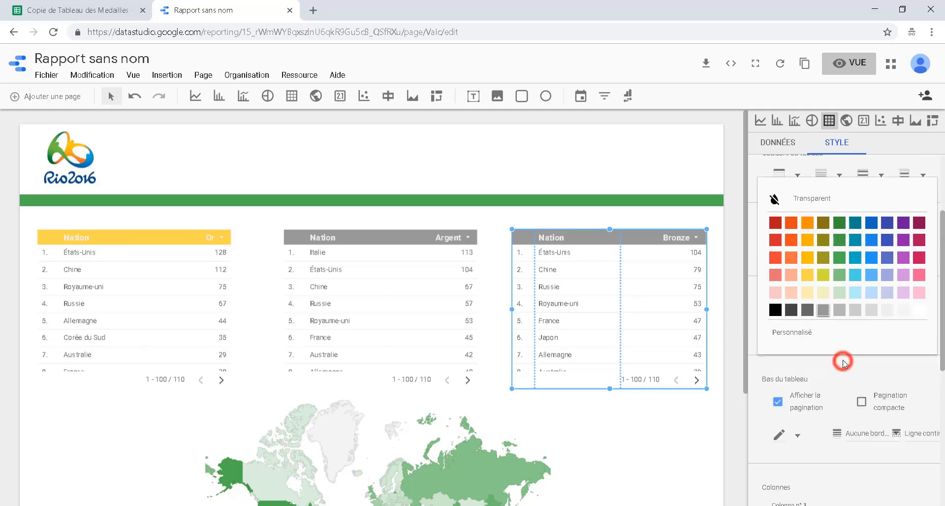
left_click(802, 328)
left_click(818, 248)
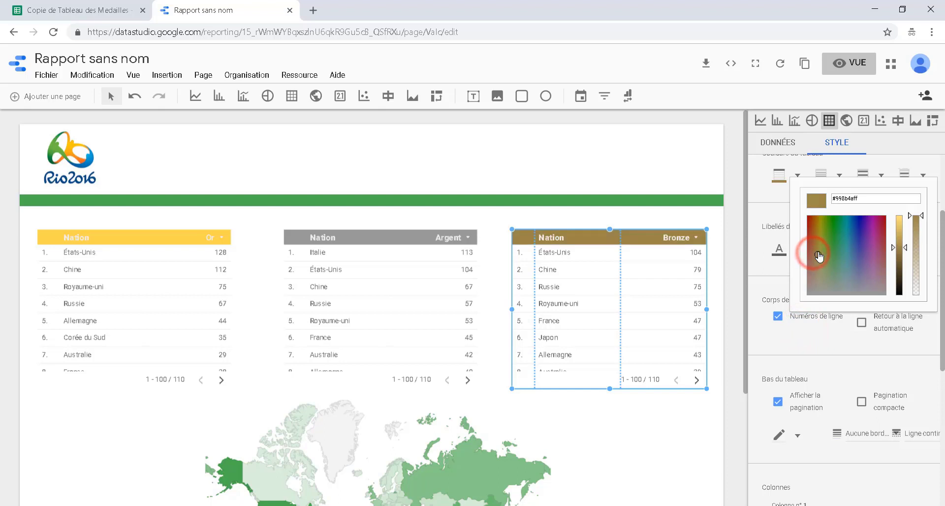
left_click(664, 218)
Shift the silver medal table slightly left to even out the spacing between the three tables.
left_click(665, 218)
left_click(379, 232)
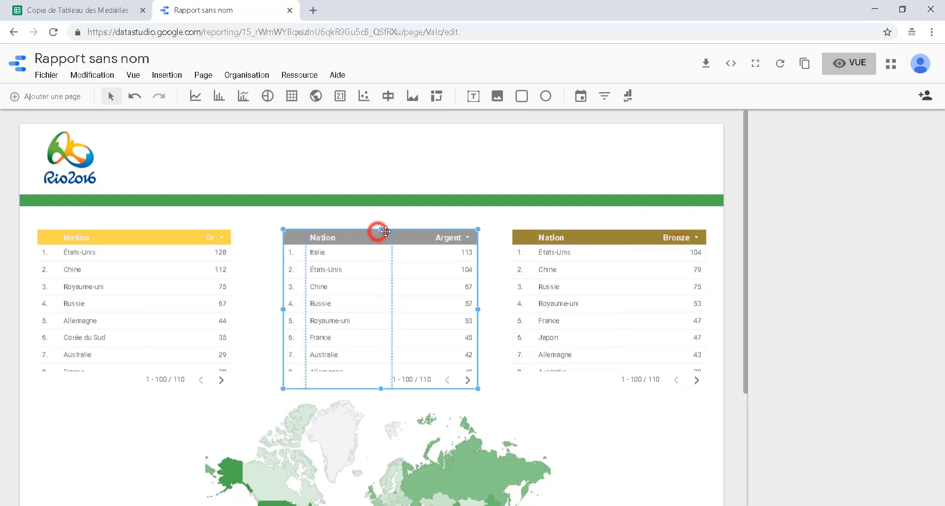
left_click_drag(393, 236, 394, 235)
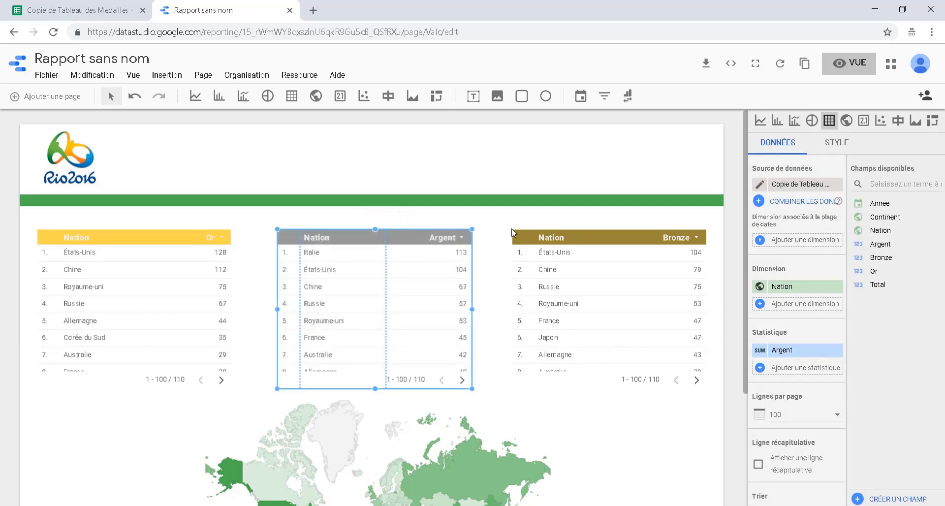
Move the world map down to the bottom of the page, extend its upper edge upward, and deselect it.
left_click(600, 414)
scroll(611, 394, "down", 4)
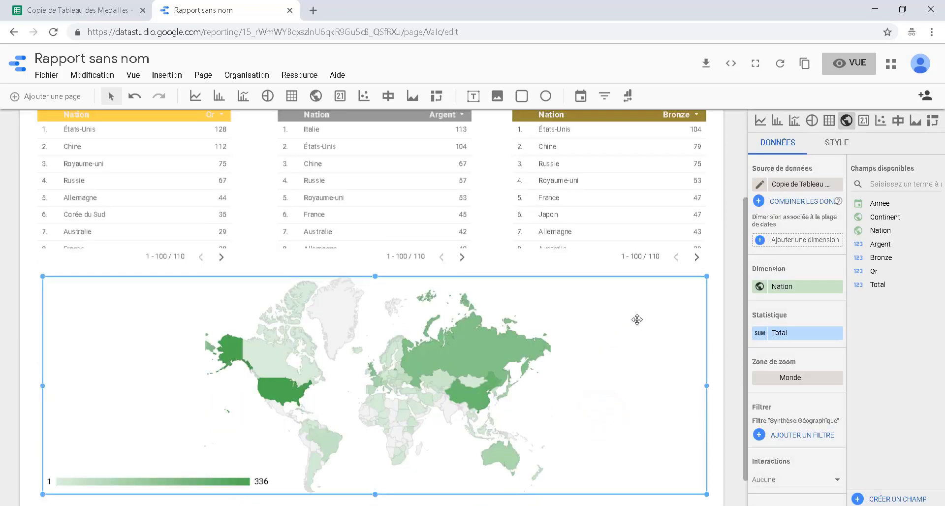
left_click_drag(657, 302, 656, 325)
left_click_drag(375, 259, 375, 246)
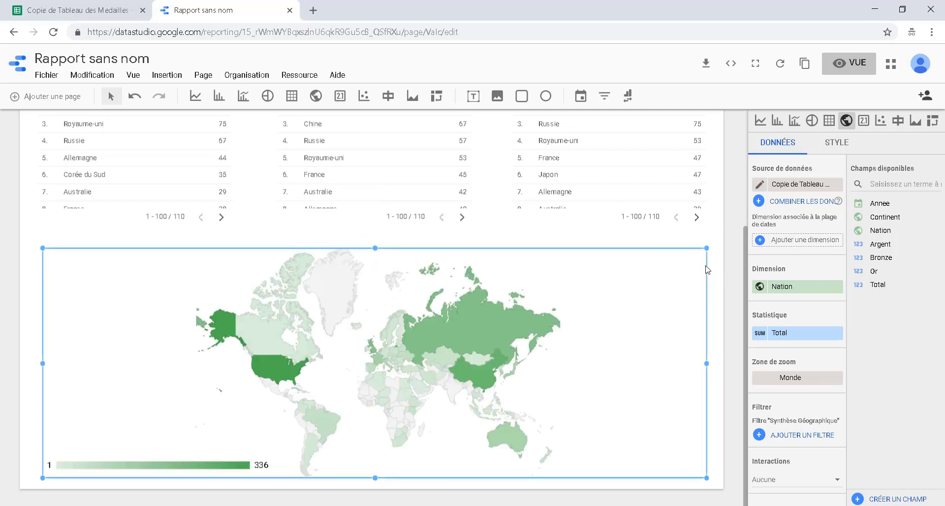
left_click(726, 264)
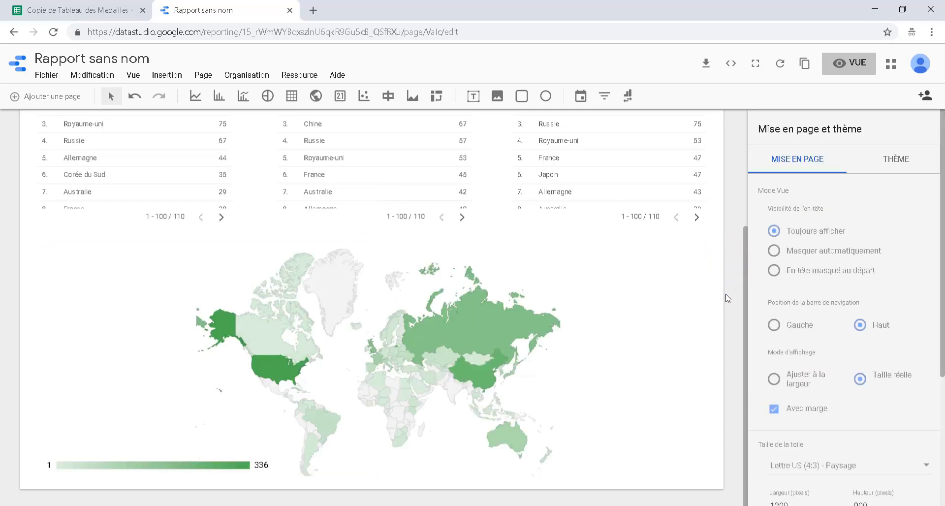
Review the whole report in view mode and examine the medal totals of individual countries on the world map.
scroll(728, 295, "up", 3)
scroll(367, 239, "down", 3)
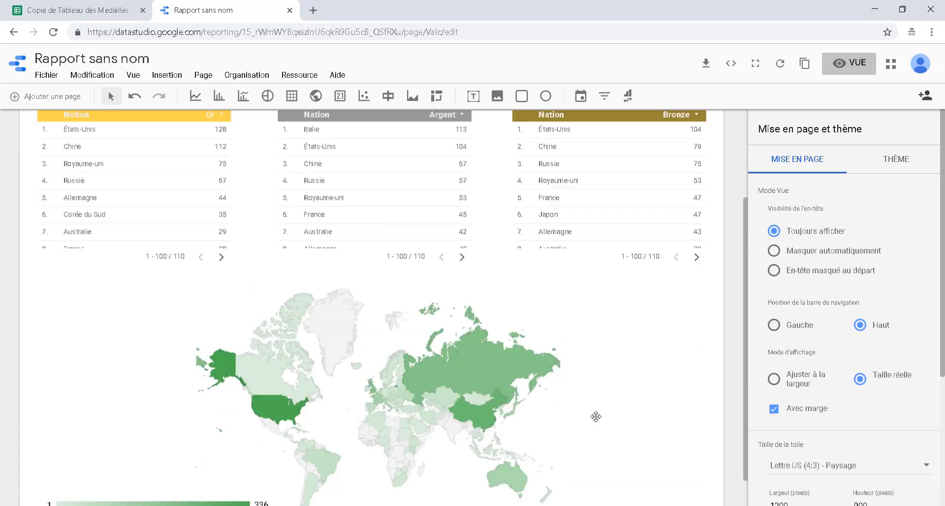
scroll(451, 171, "up", 2)
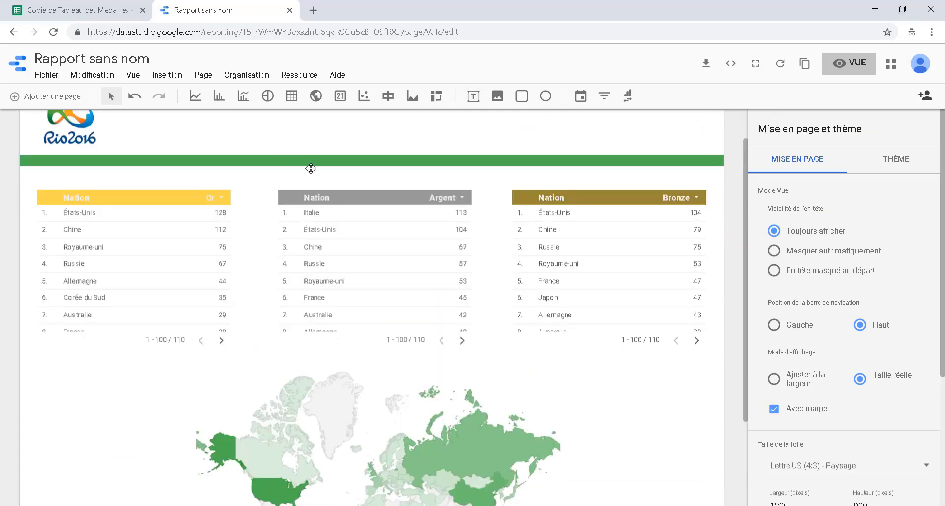
scroll(400, 234, "up", 1)
left_click(863, 68)
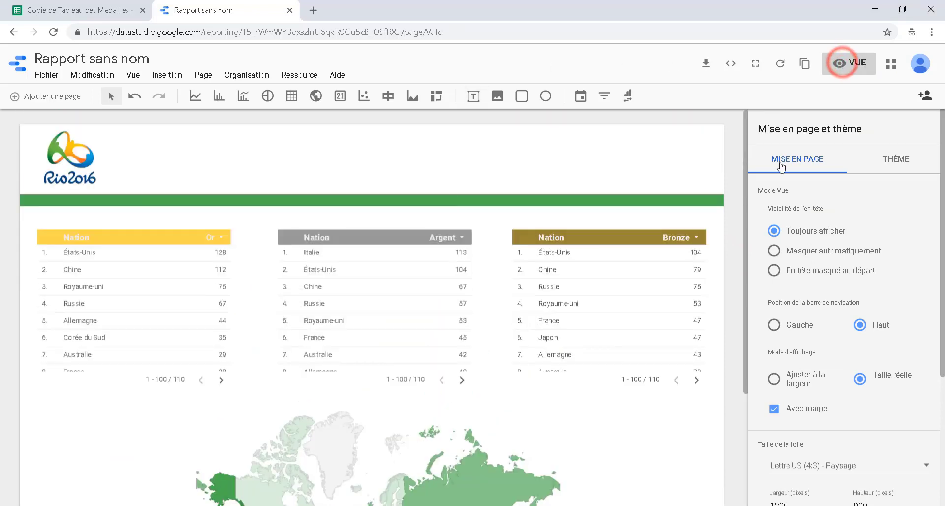
scroll(838, 256, "down", 3)
scroll(870, 296, "up", 3)
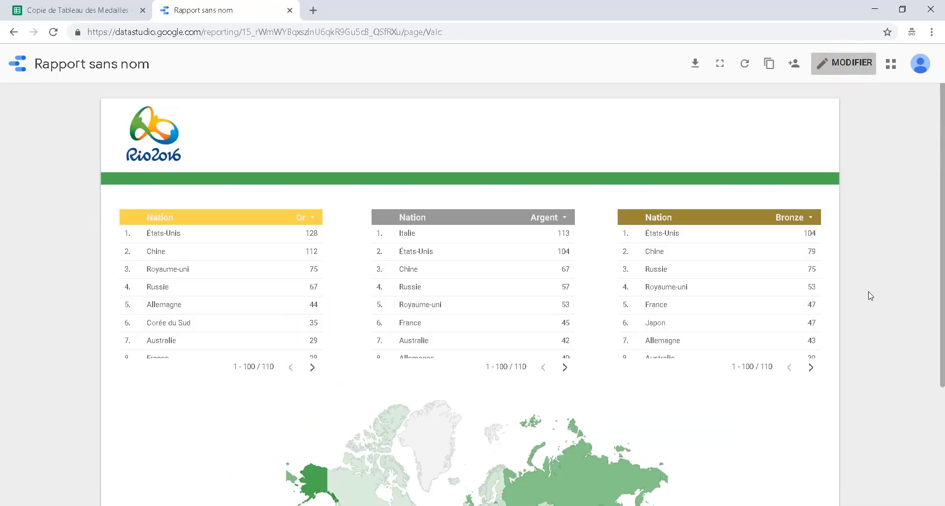
scroll(823, 237, "down", 3)
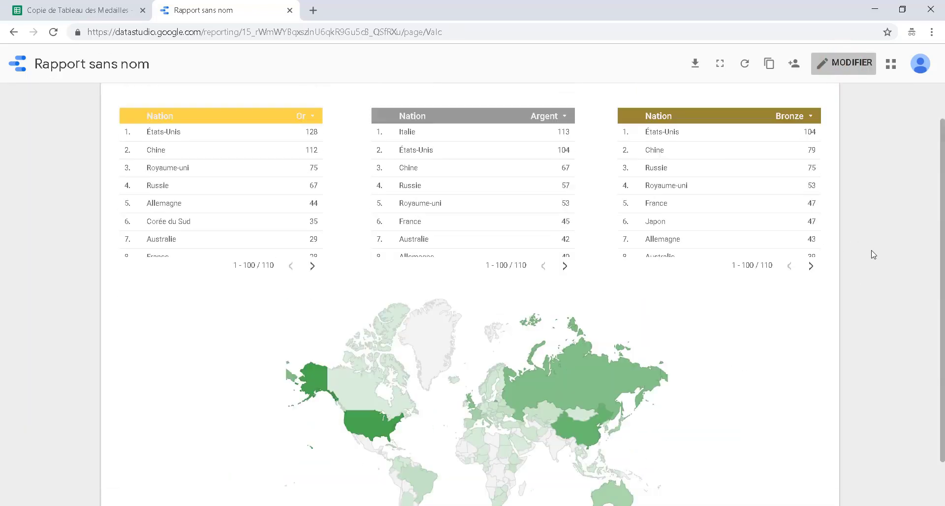
mouse_move(555, 405)
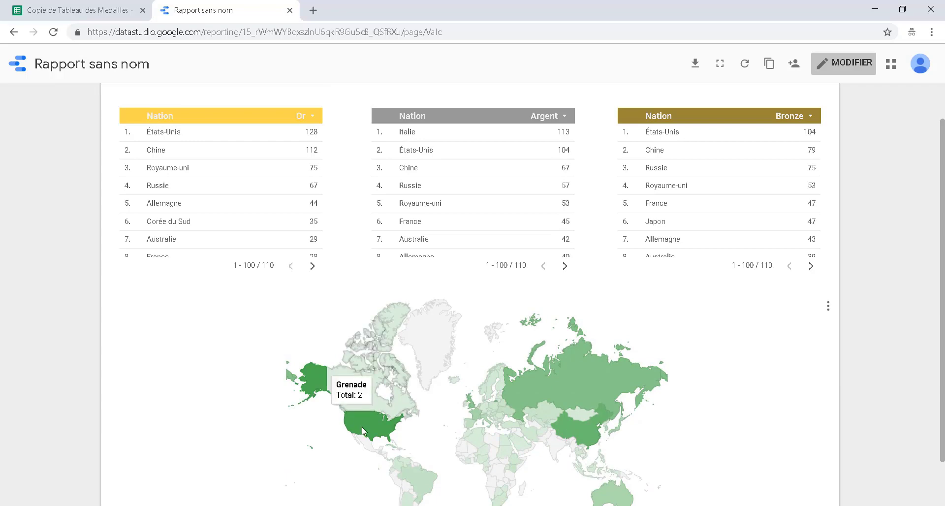
mouse_move(488, 401)
scroll(488, 401, "down", 2)
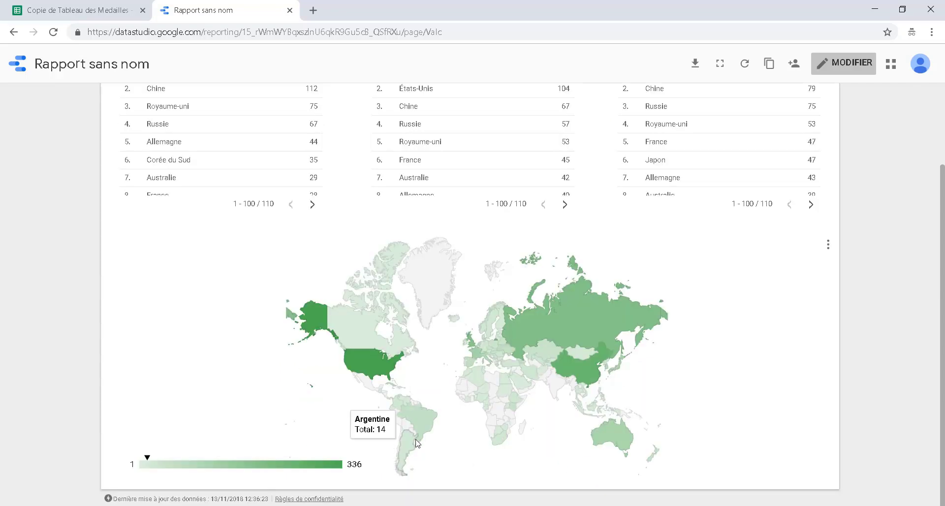
mouse_move(387, 391)
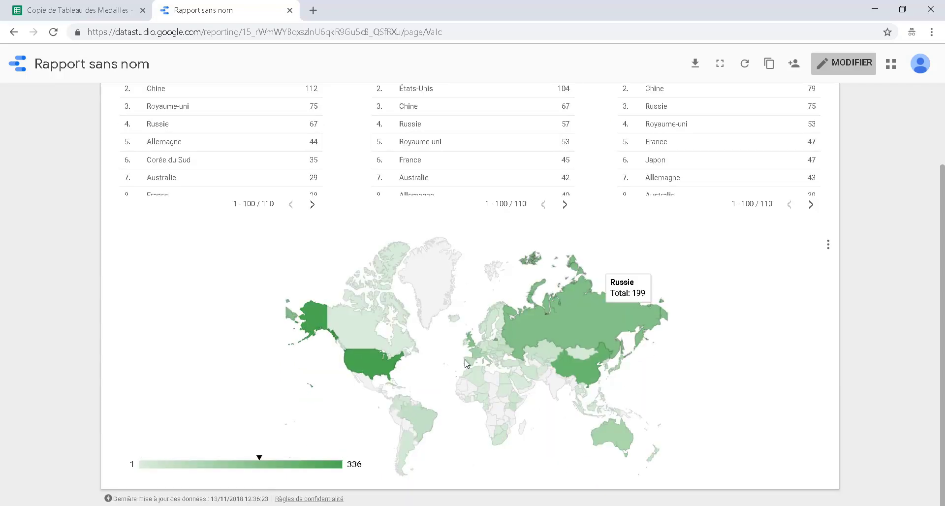
scroll(347, 270, "up", 5)
Return to edit mode and insert a filter control at the right end of the page header, above the green band.
left_click(839, 63)
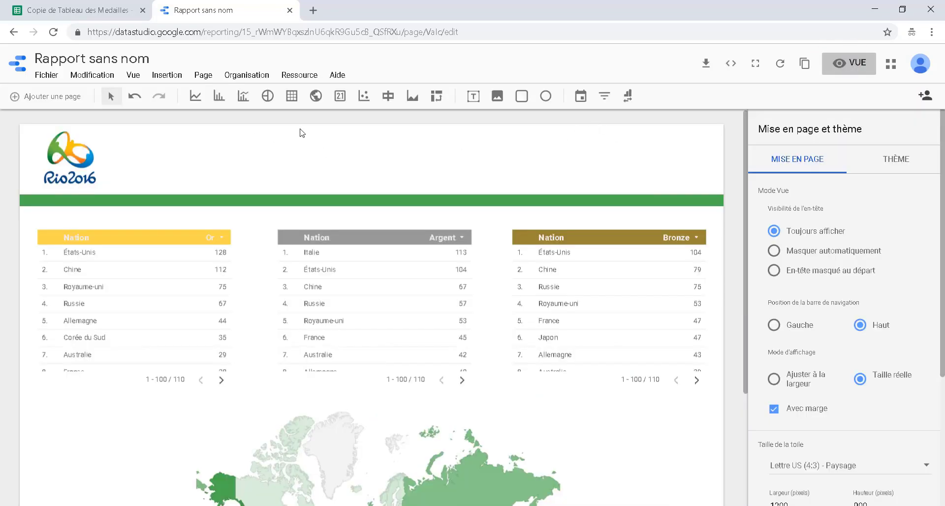
left_click(605, 97)
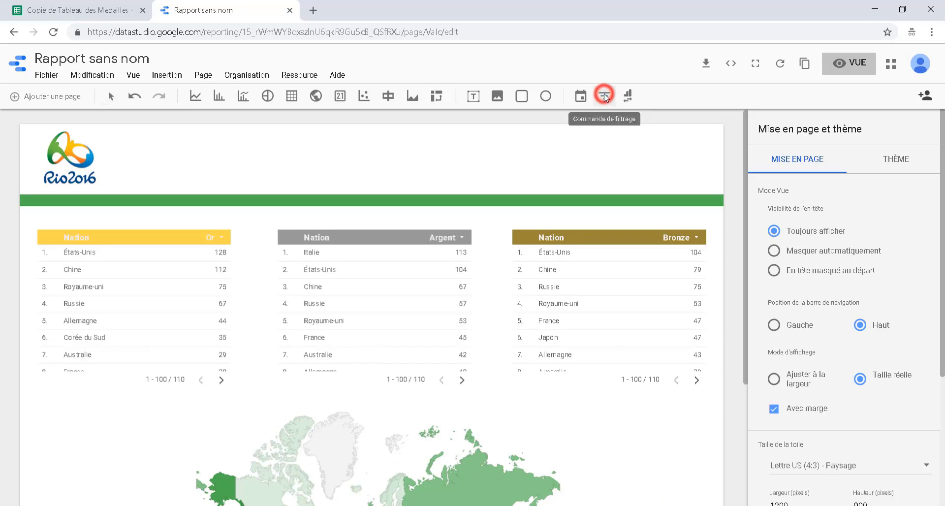
left_click_drag(588, 132, 715, 184)
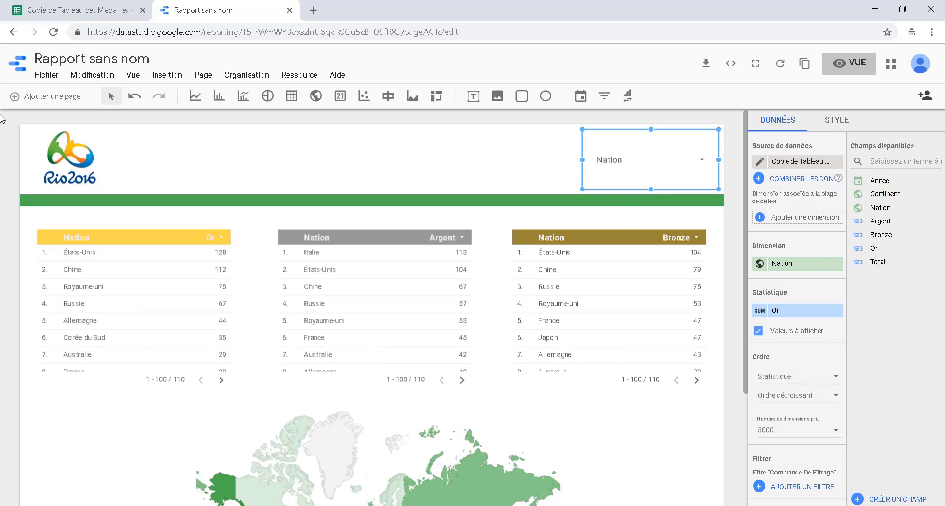
Switch to the Copie de Tableau des Medailles spreadsheet in Google Sheets and examine the Annee and Continent columns across its rows.
scroll(629, 272, "down", 3)
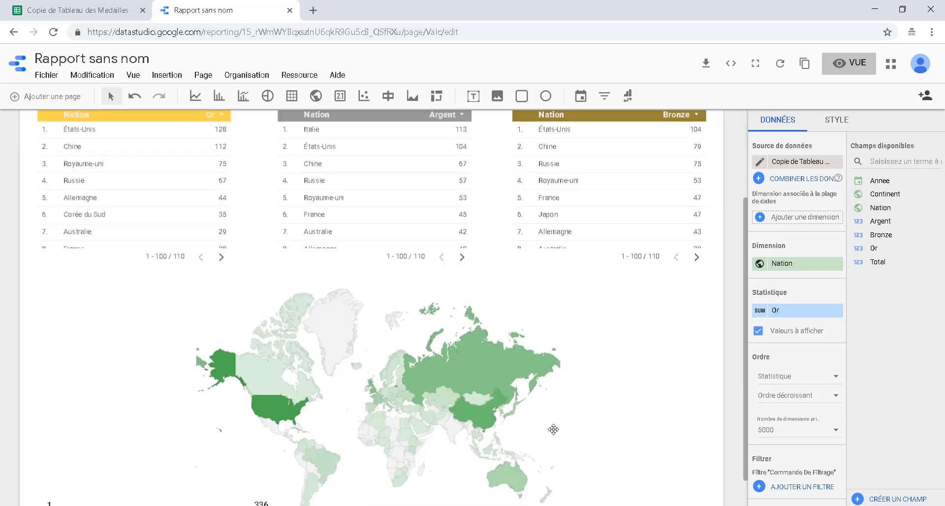
scroll(608, 296, "up", 2)
scroll(625, 338, "down", 3)
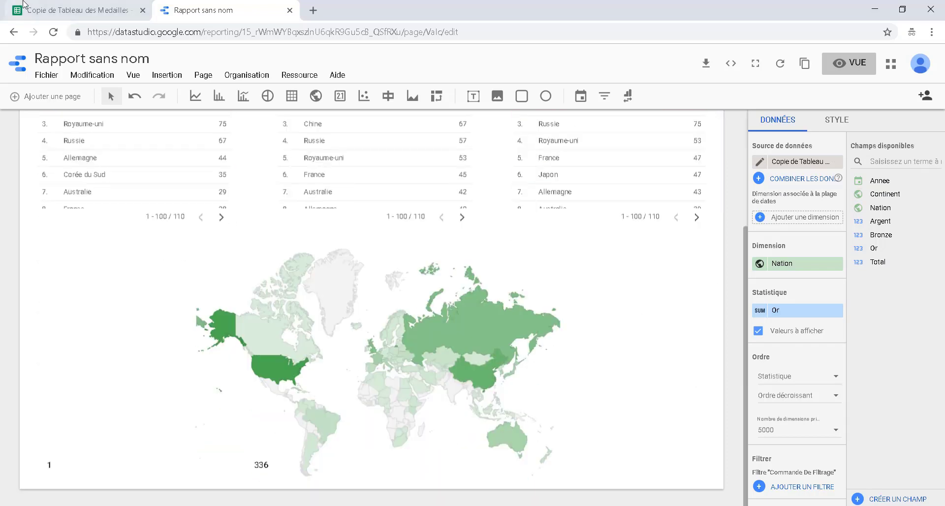
left_click(45, 16)
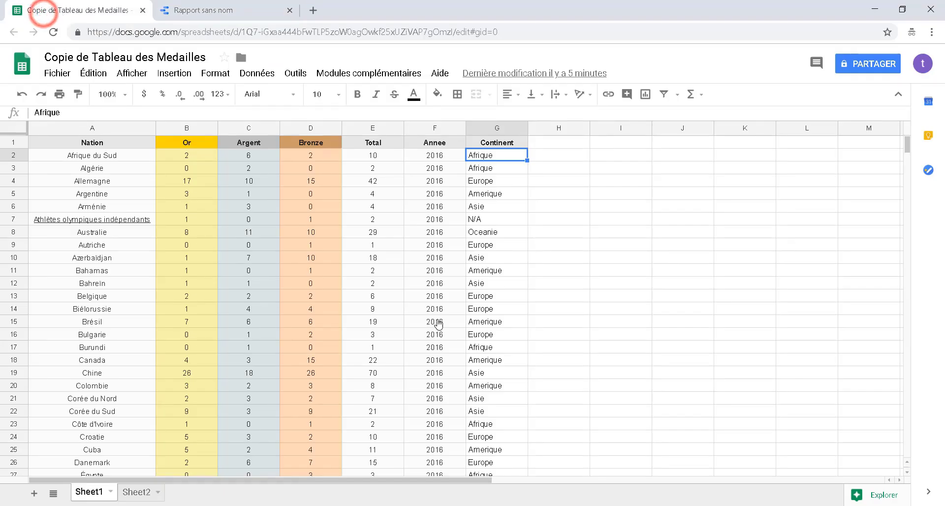
scroll(418, 335, "down", 7)
scroll(455, 338, "down", 15)
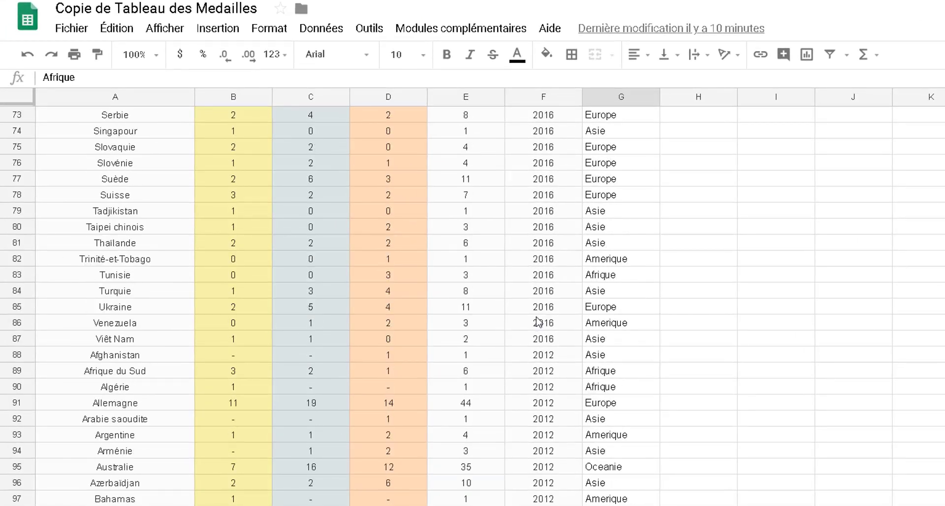
scroll(541, 366, "down", 20)
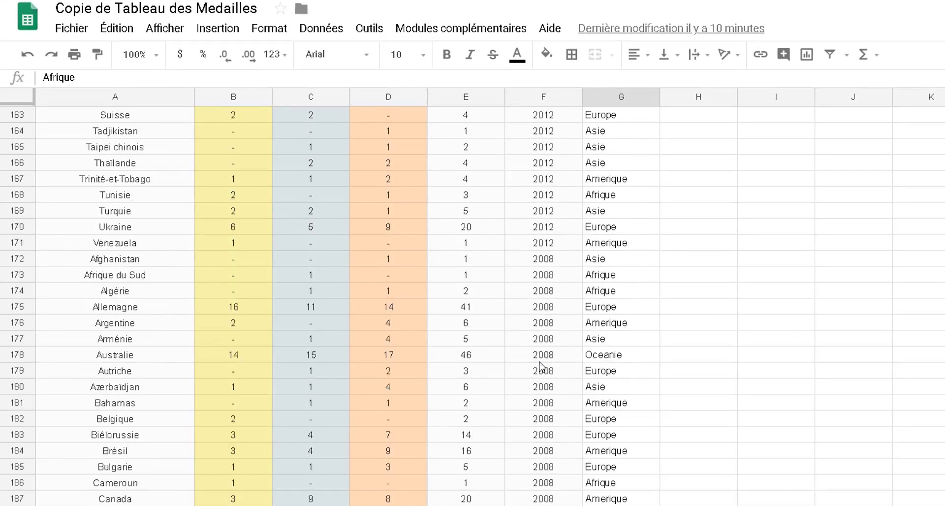
scroll(528, 390, "up", 7)
scroll(529, 391, "up", 20)
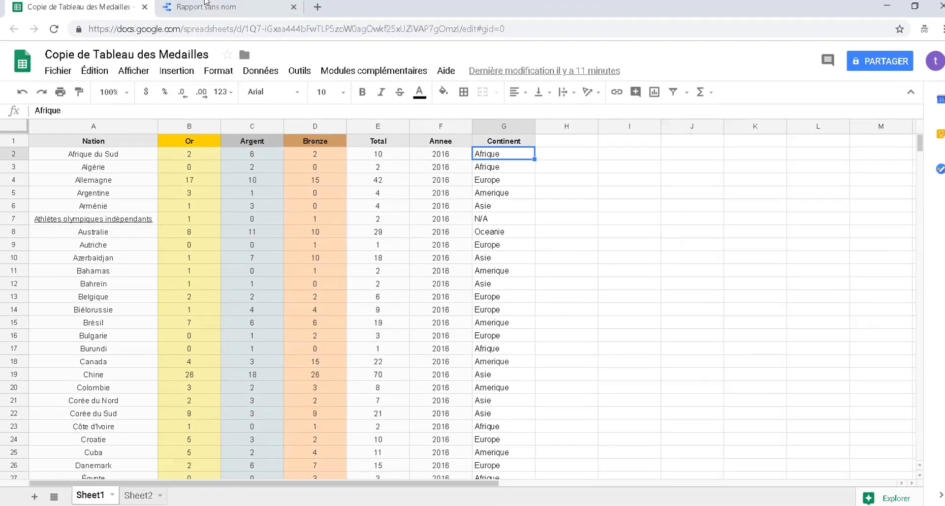
Switch back to the Data Studio report and set the header filter control's dimension to Annee, with the Or metric removed.
left_click(204, 10)
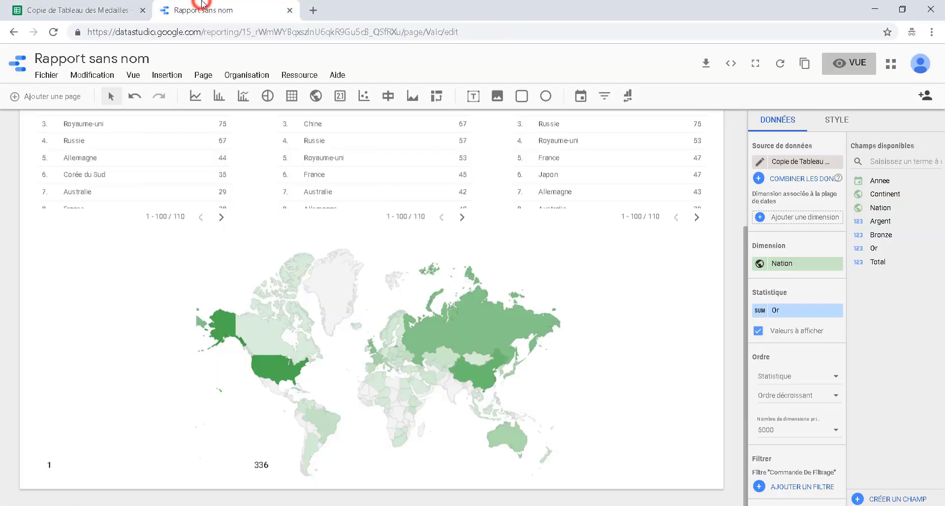
scroll(610, 298, "up", 4)
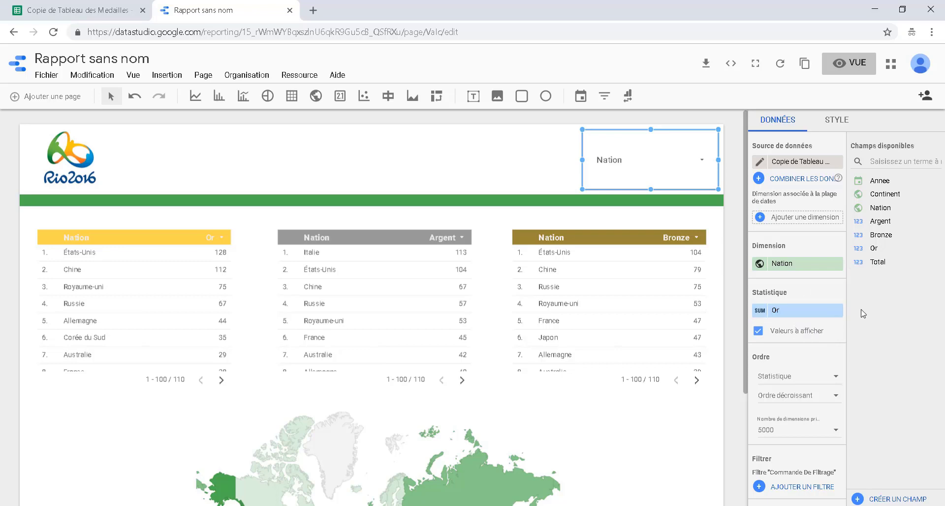
left_click(837, 311)
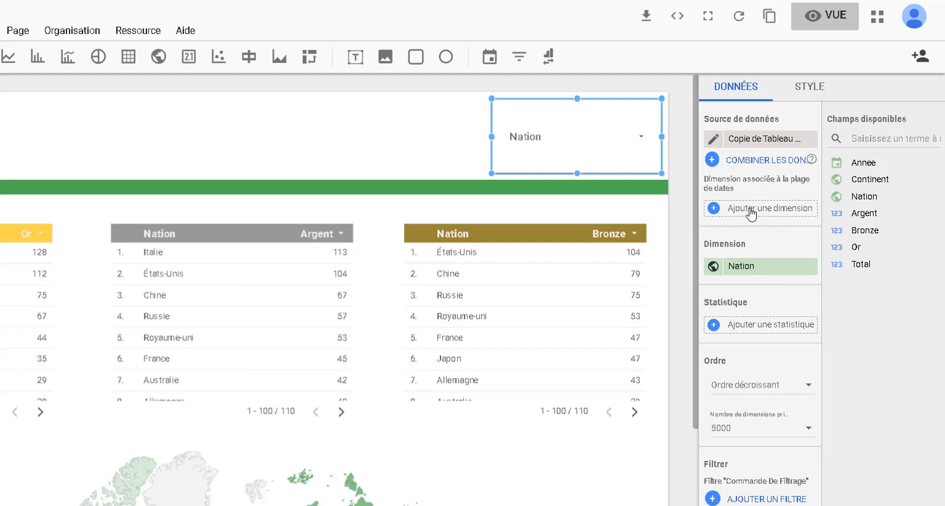
left_click_drag(867, 163, 772, 212)
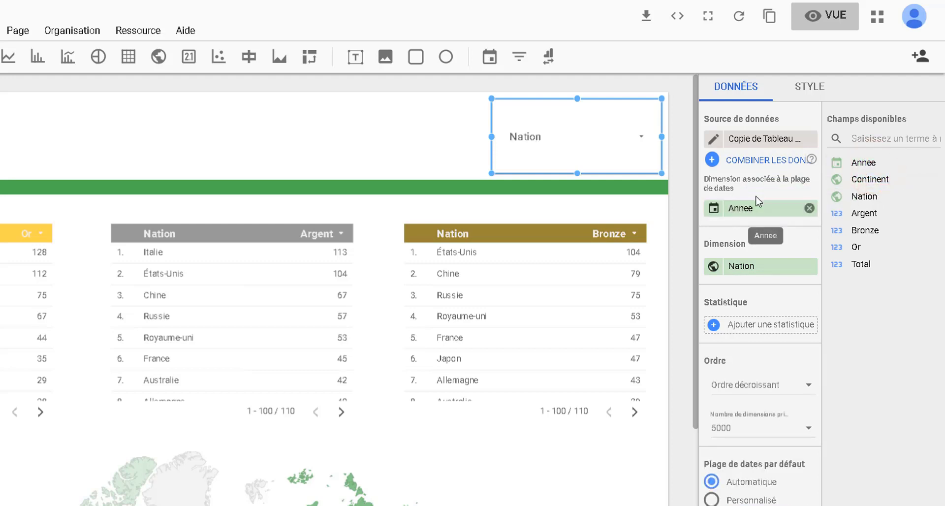
left_click_drag(762, 215, 743, 260)
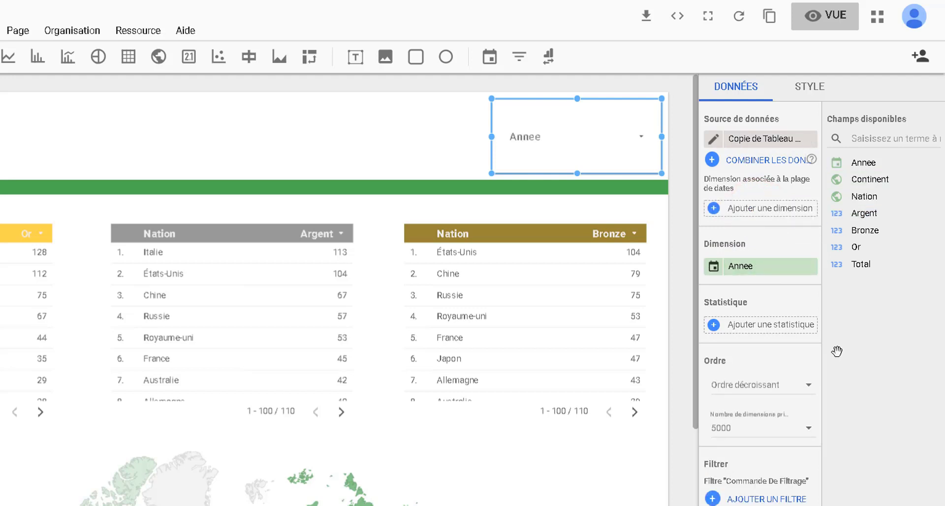
left_click(896, 353)
left_click(848, 264)
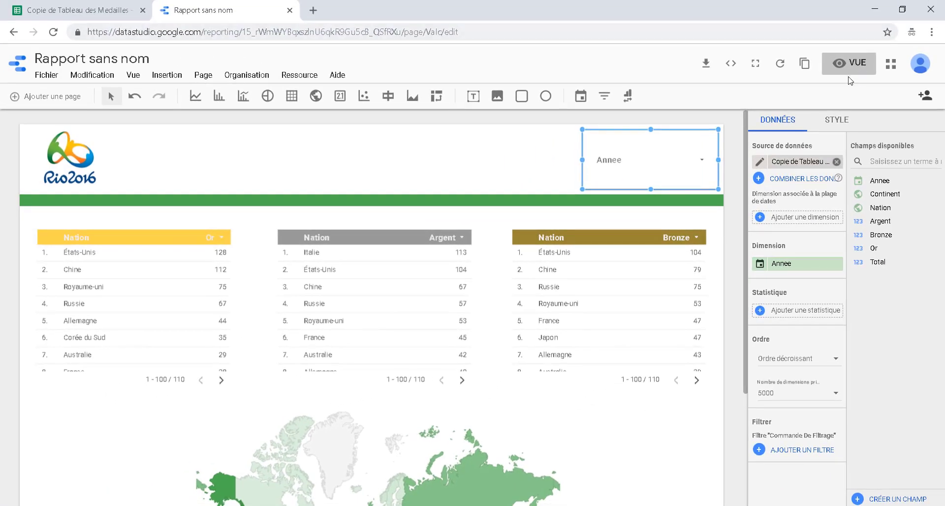
Switch the report to view mode and restrict the Annee filter to 2016 by excluding 2012 and 2008.
left_click(848, 63)
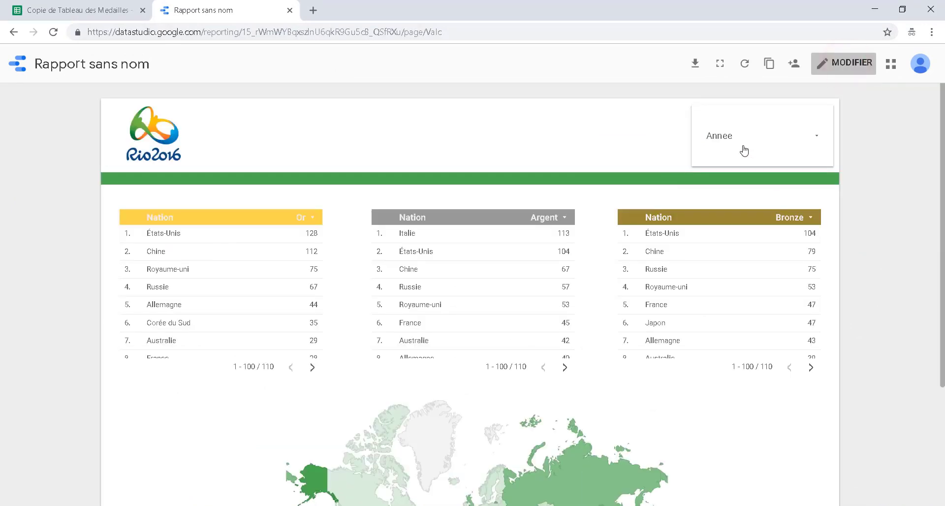
left_click(824, 136)
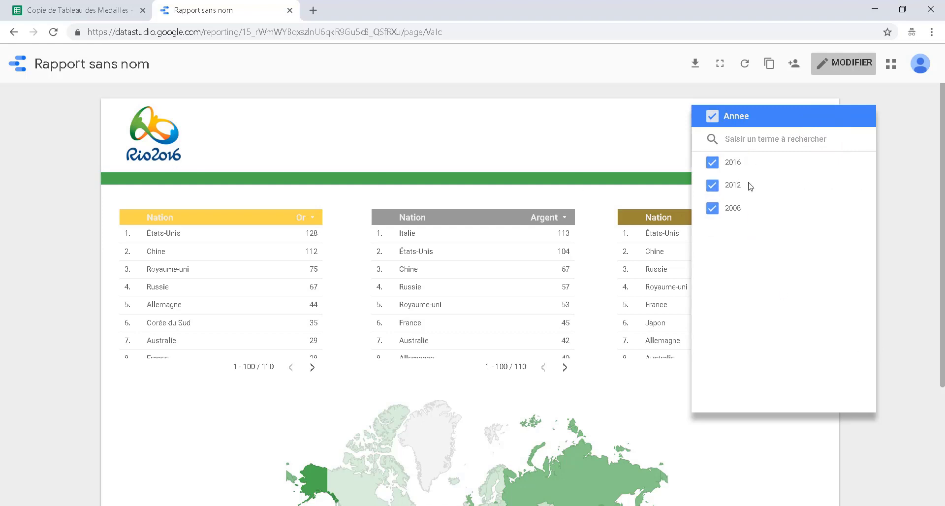
left_click(716, 185)
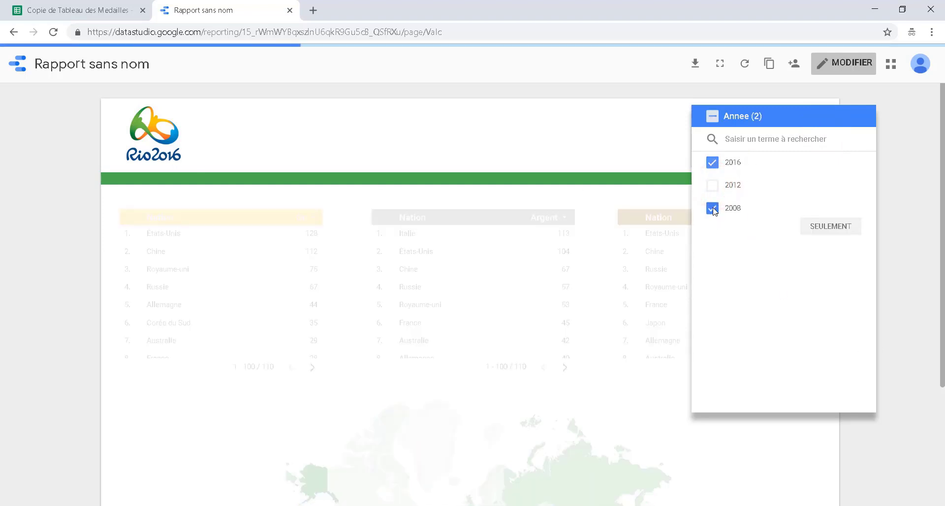
left_click(713, 208)
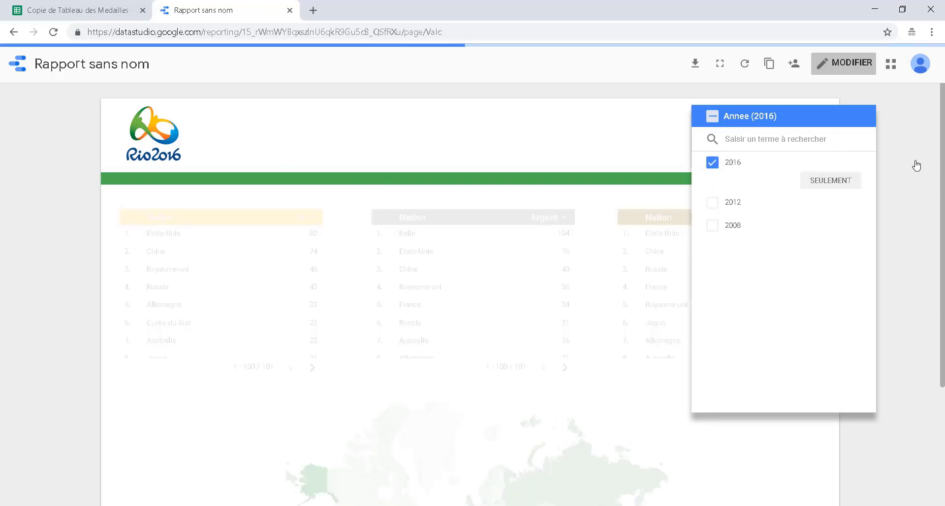
left_click(911, 152)
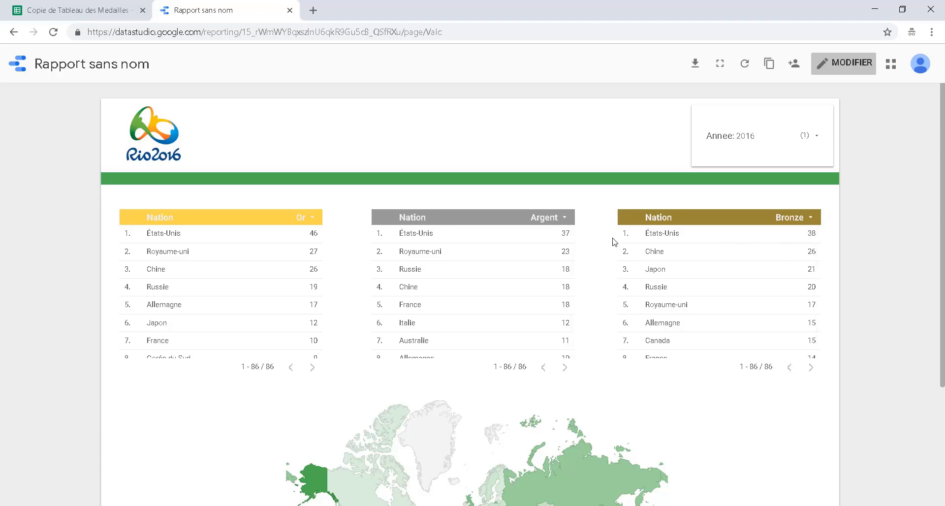
Examine the gold, silver and bronze tables by nation with the report filtered to 2016.
scroll(306, 226, "down", 3)
scroll(720, 383, "up", 3)
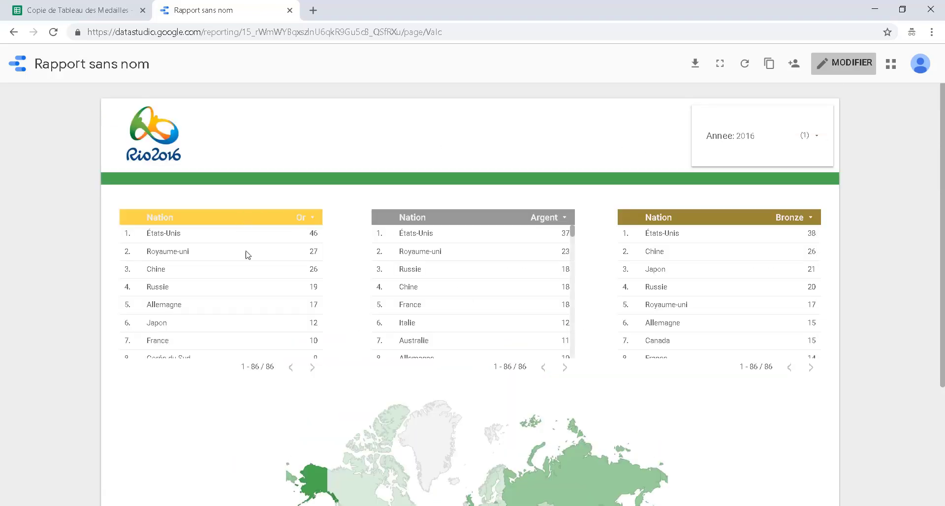
scroll(247, 253, "down", 3)
scroll(337, 296, "down", 2)
scroll(338, 295, "down", 1)
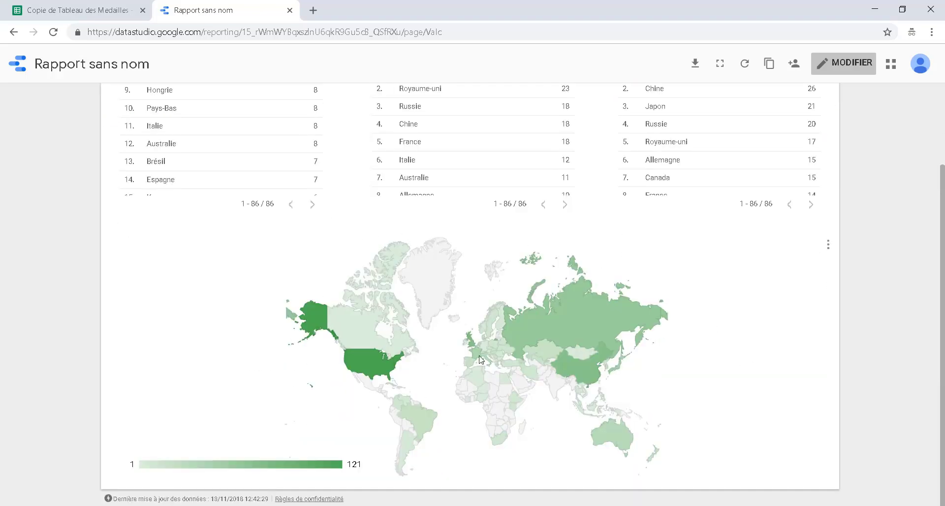
scroll(437, 272, "up", 3)
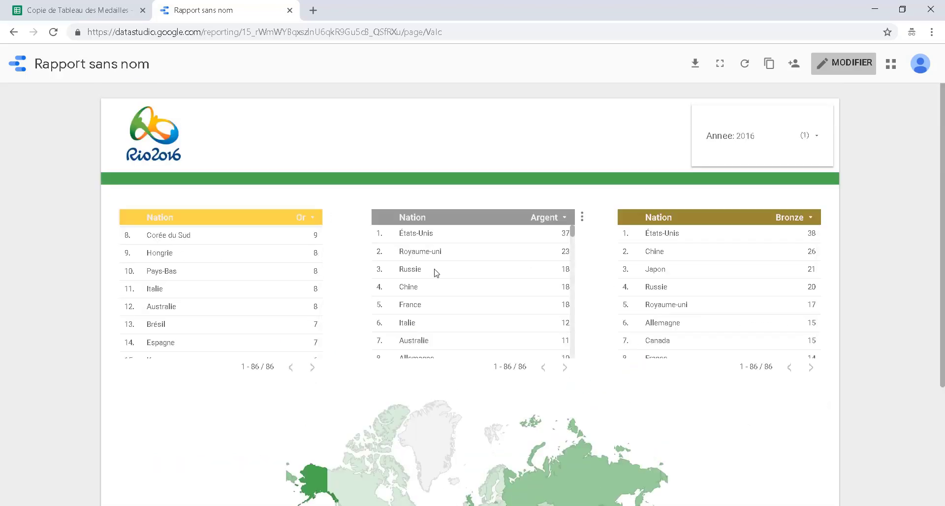
scroll(268, 281, "up", 3)
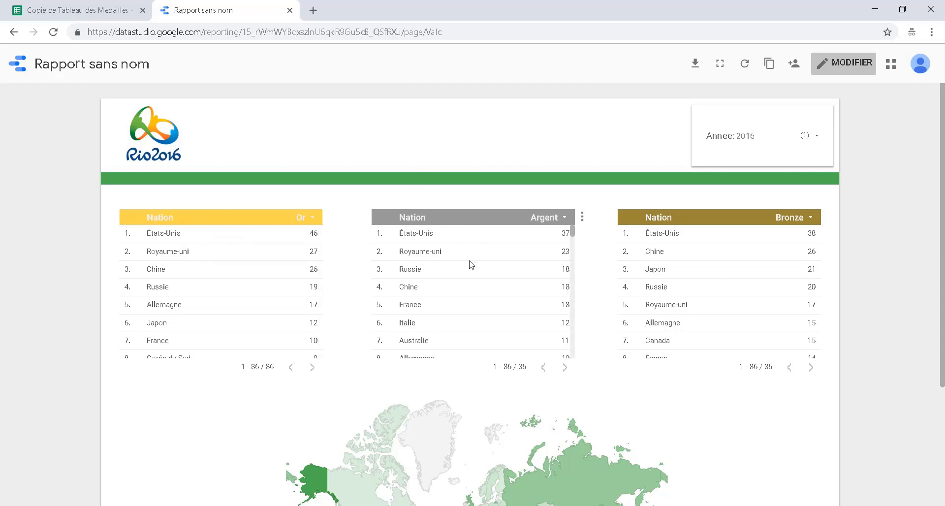
scroll(498, 264, "down", 5)
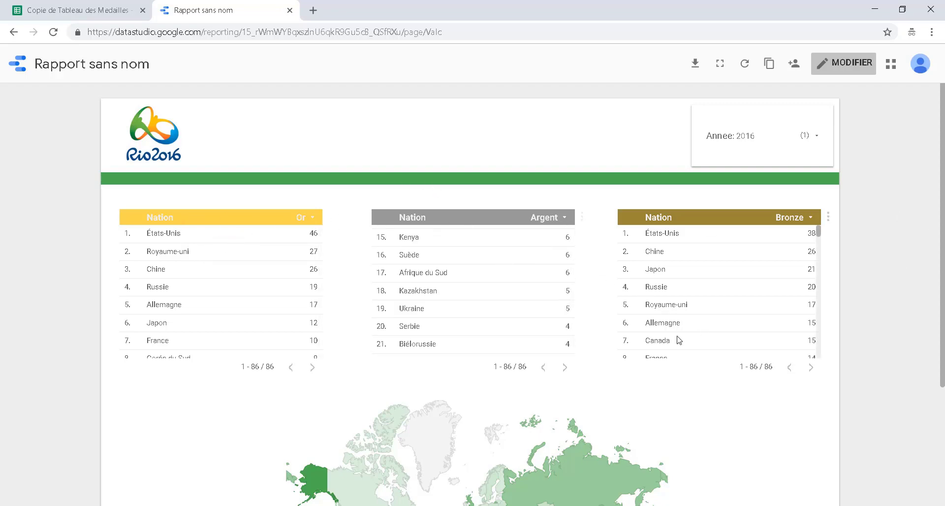
Examine the 2016 medal totals of the United States, China, France and Russia on the world map.
scroll(630, 336, "down", 3)
mouse_move(373, 364)
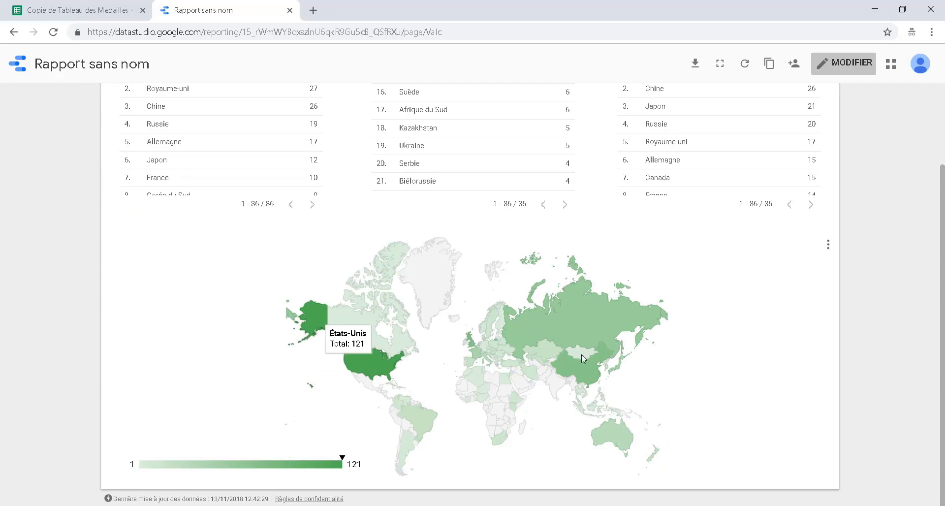
mouse_move(597, 379)
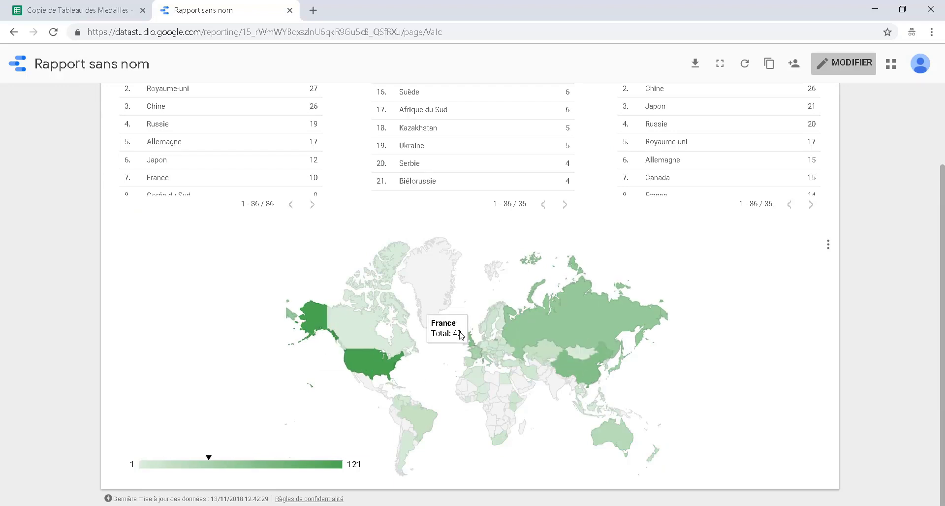
mouse_move(474, 343)
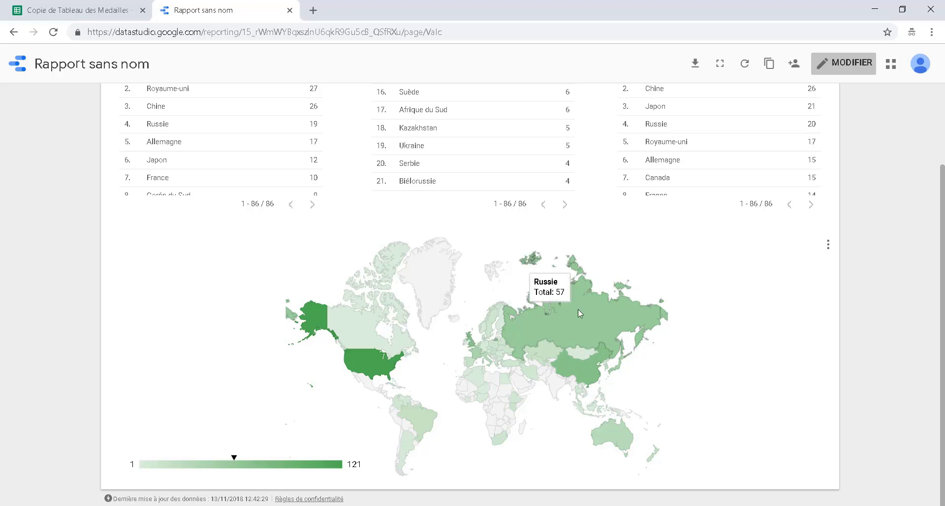
scroll(825, 349, "up", 3)
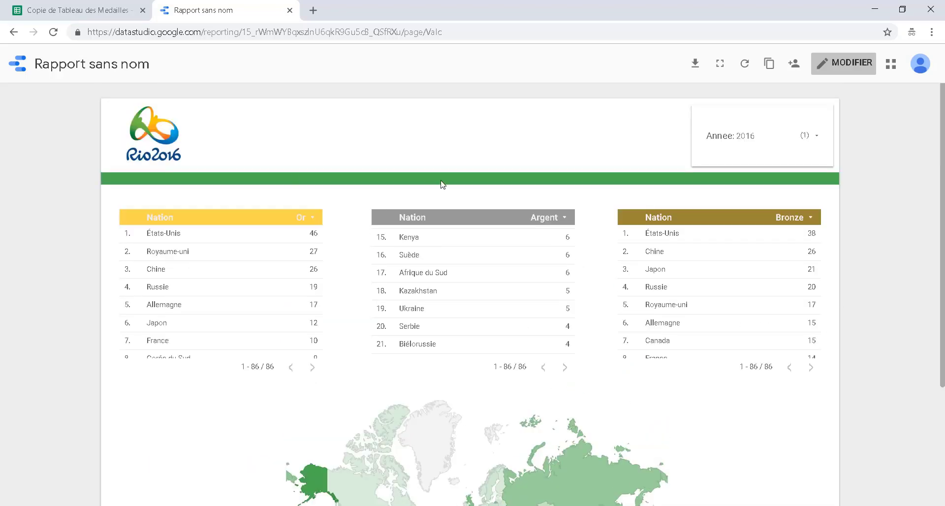
scroll(903, 230, "down", 4)
scroll(903, 230, "up", 4)
Return to edit mode, insert a scorecard beside the Annee filter in the page header, set its metric to Nation, and deselect it.
left_click(846, 64)
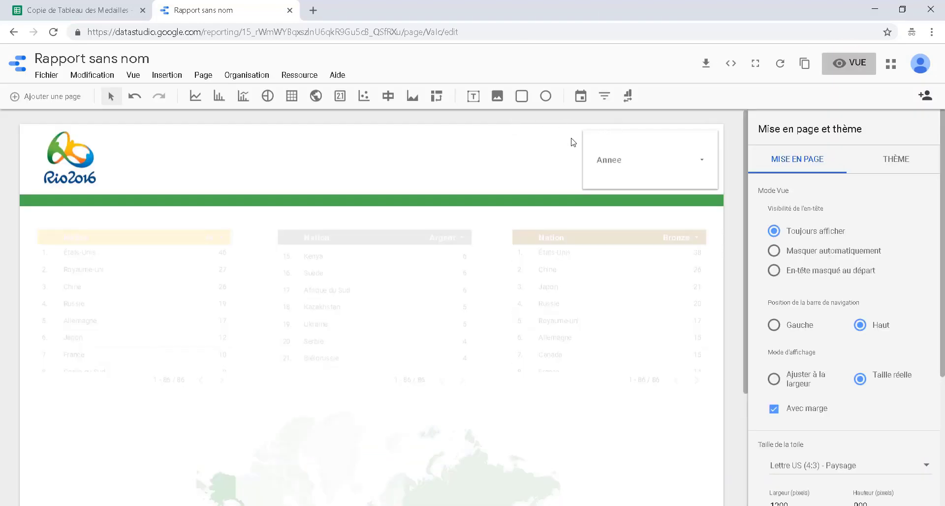
left_click(340, 97)
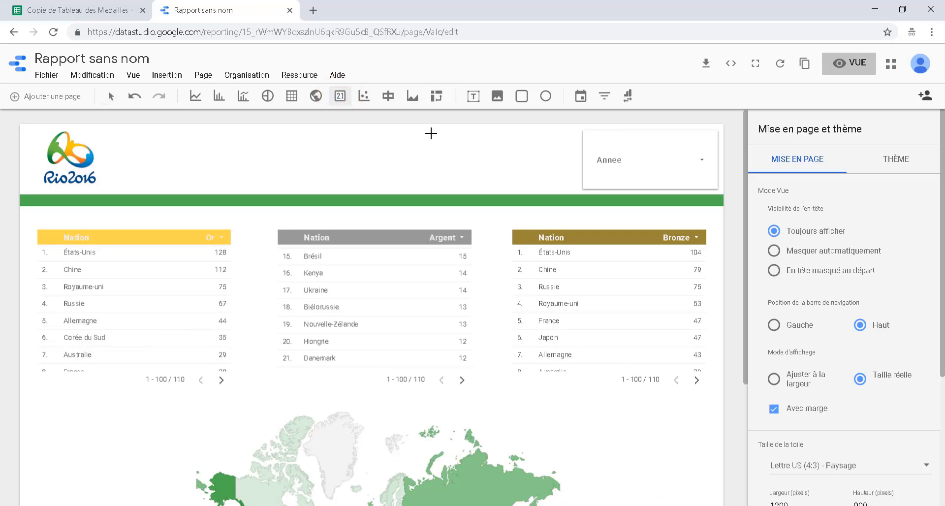
left_click_drag(431, 133, 572, 187)
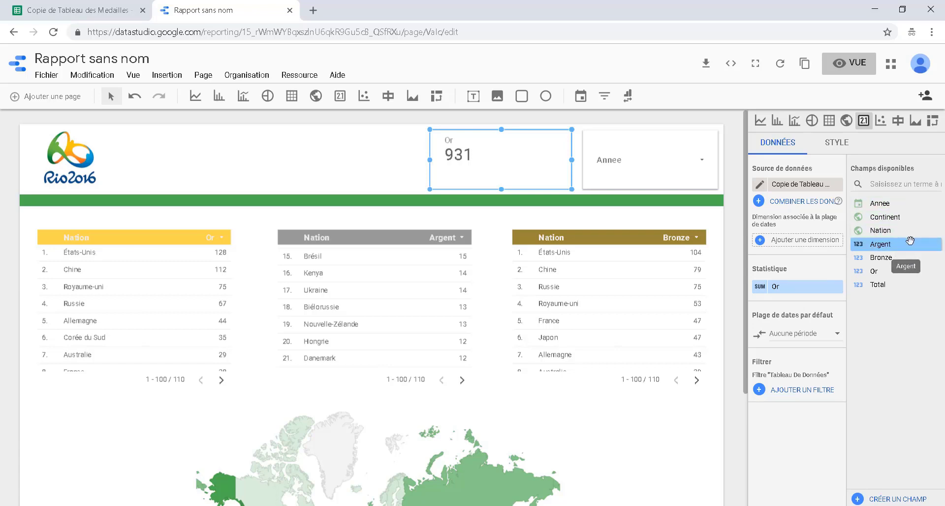
left_click_drag(907, 232, 799, 288)
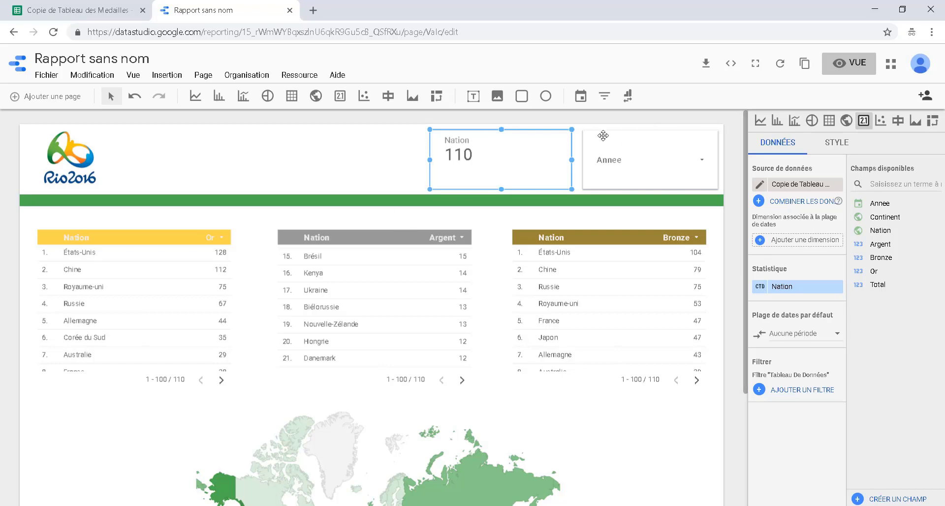
left_click(392, 159)
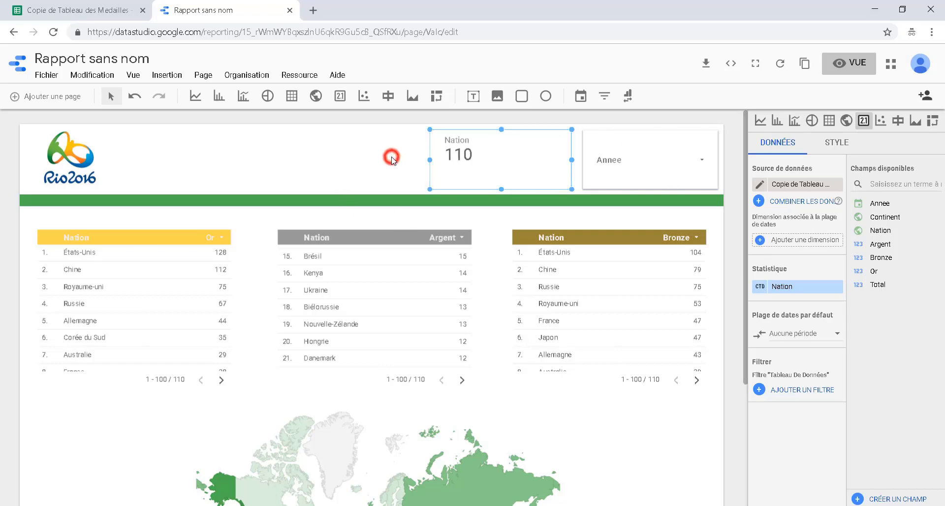
left_click(398, 167)
Switch to view mode and review the whole report, from the header and medal tables to France's total on the world map.
scroll(660, 343, "down", 2)
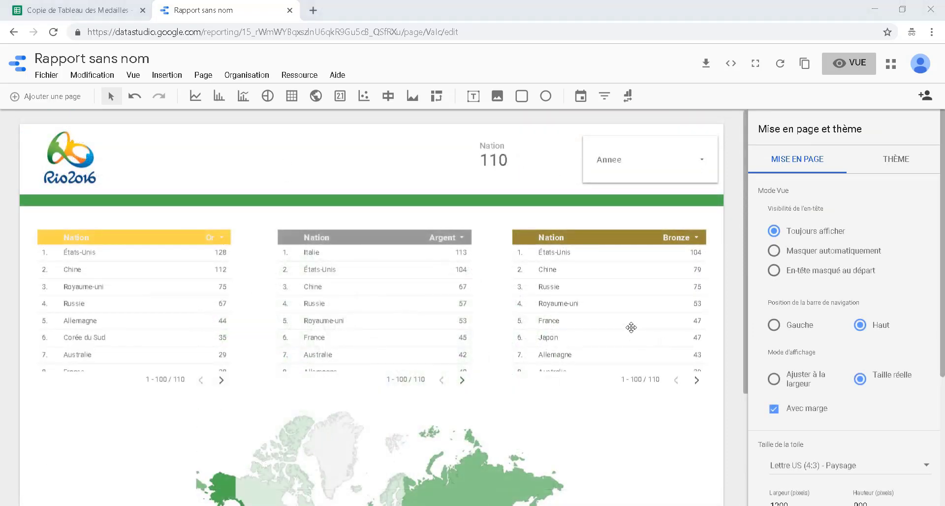
scroll(672, 234, "down", 2)
scroll(672, 234, "down", 2)
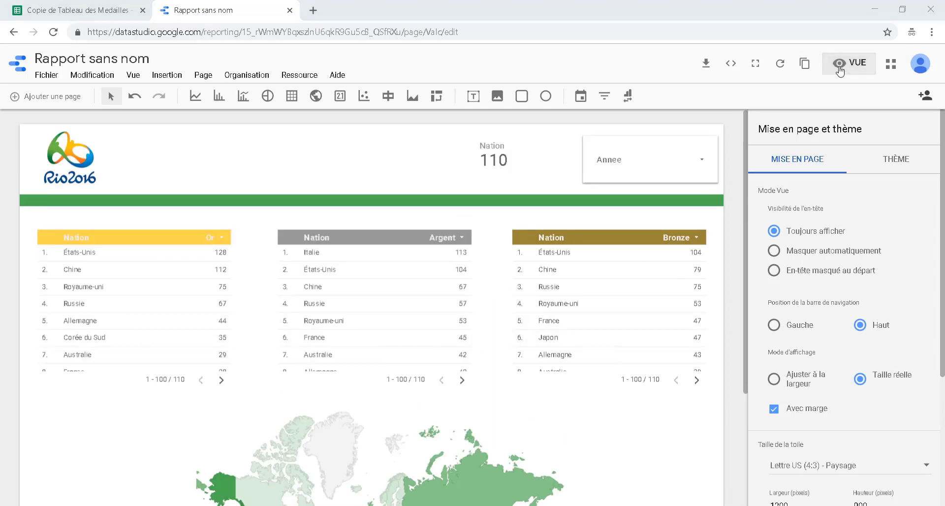
left_click(840, 66)
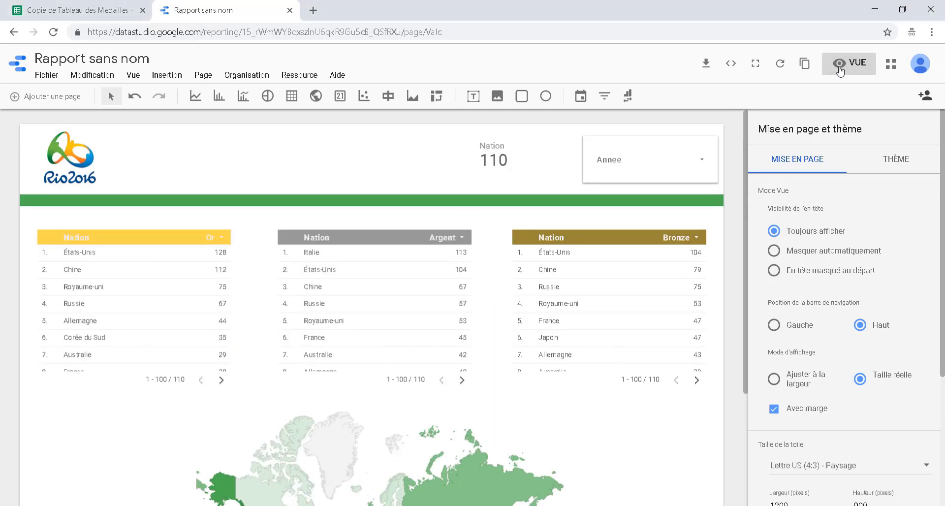
scroll(836, 438, "down", 3)
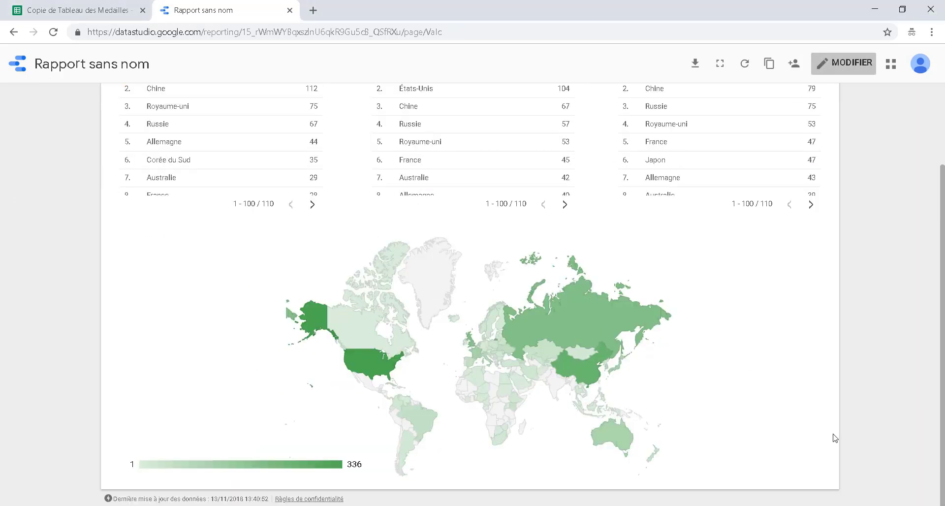
scroll(774, 347, "up", 3)
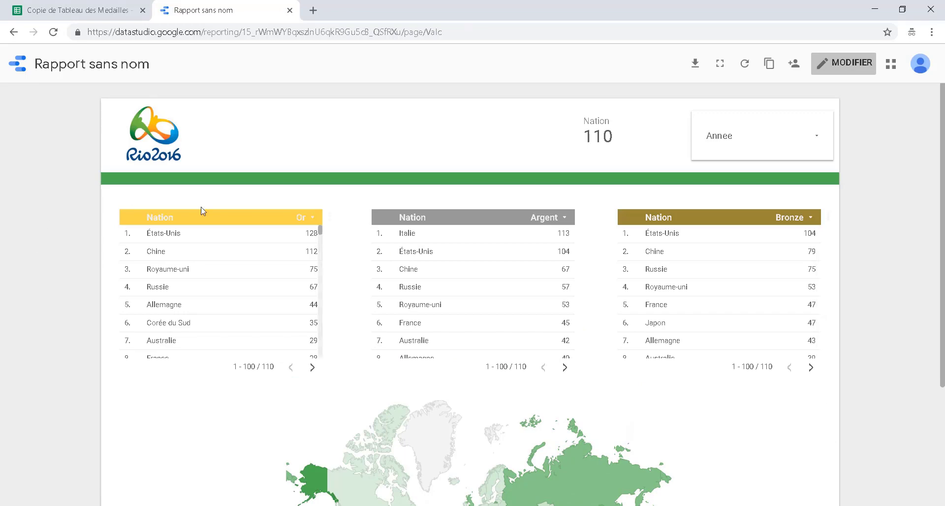
scroll(265, 275, "down", 5)
scroll(187, 352, "up", 5)
scroll(680, 442, "down", 3)
scroll(680, 442, "up", 3)
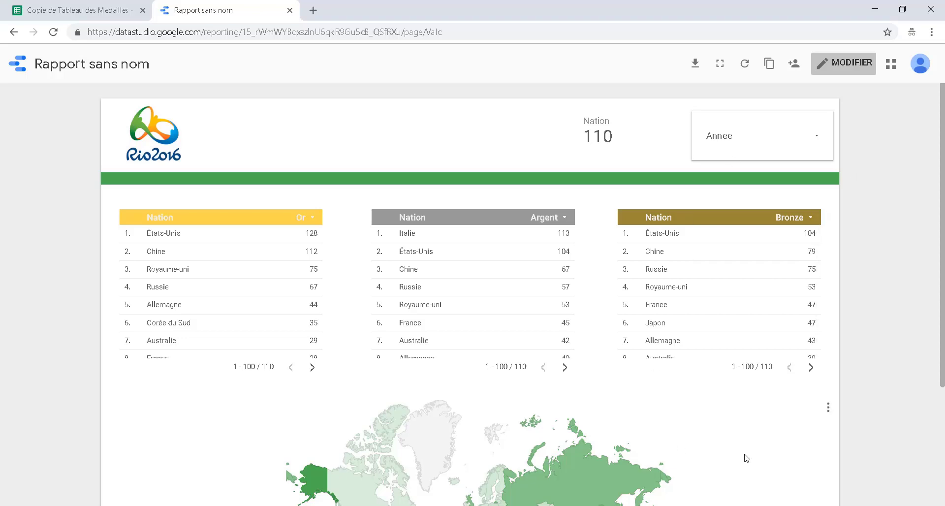
scroll(743, 455, "down", 3)
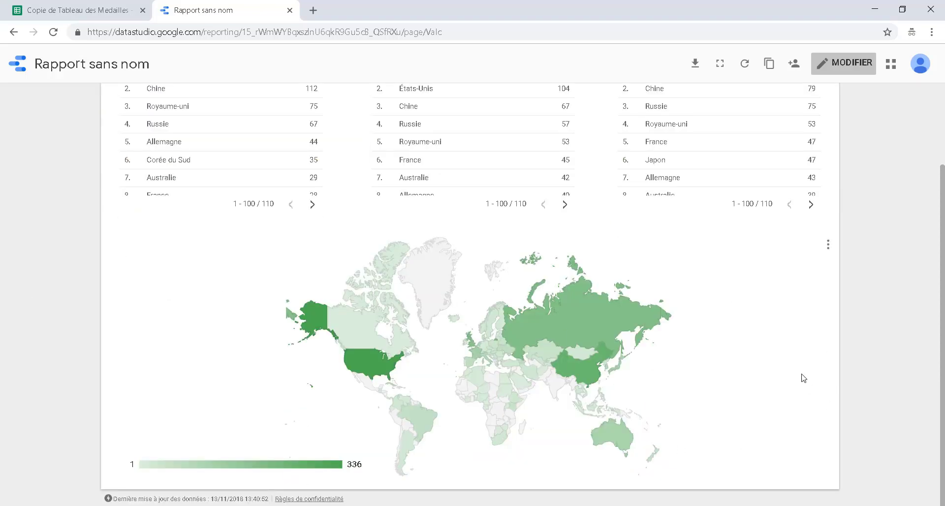
scroll(797, 384, "up", 3)
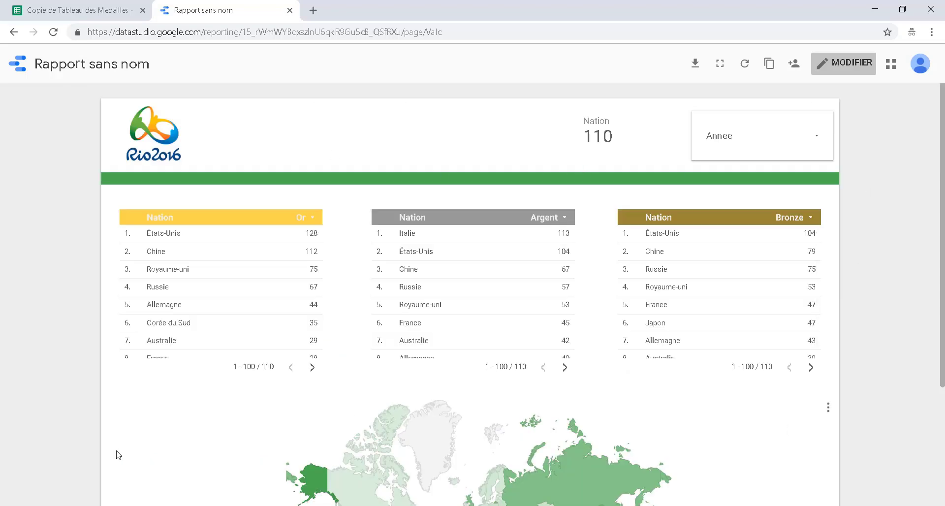
scroll(200, 473, "down", 3)
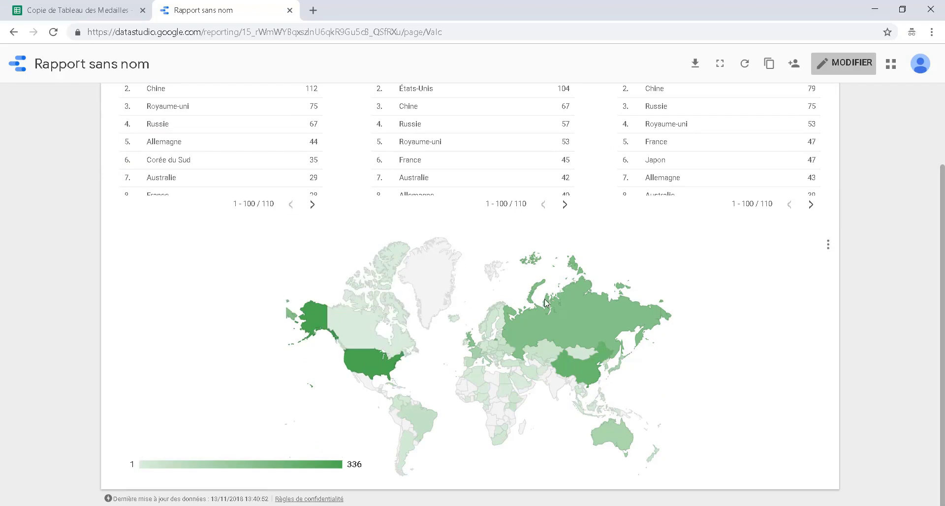
mouse_move(471, 358)
mouse_move(482, 398)
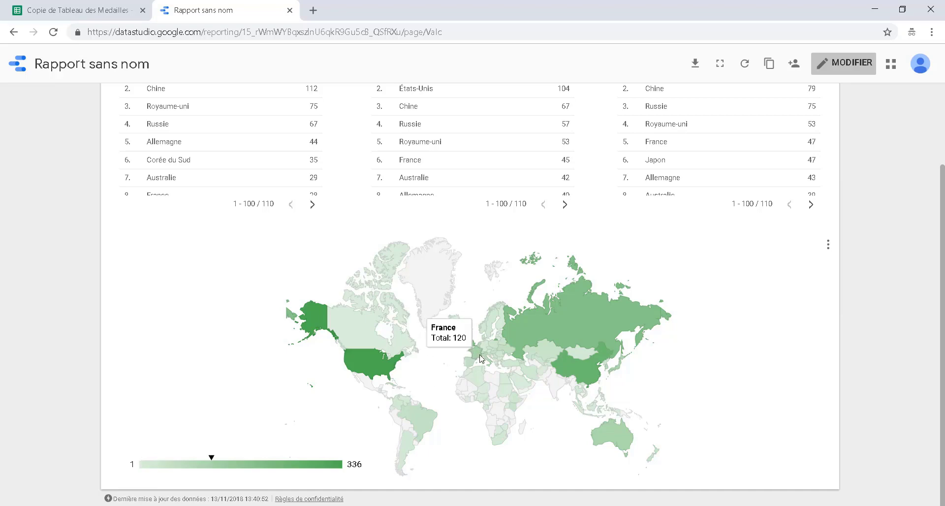
scroll(439, 388, "up", 3)
scroll(490, 367, "down", 3)
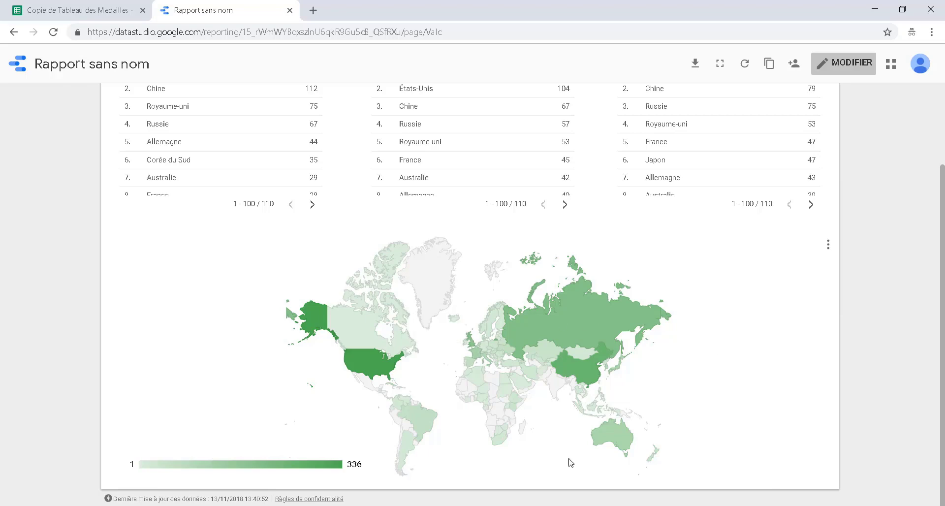
scroll(798, 386, "up", 3)
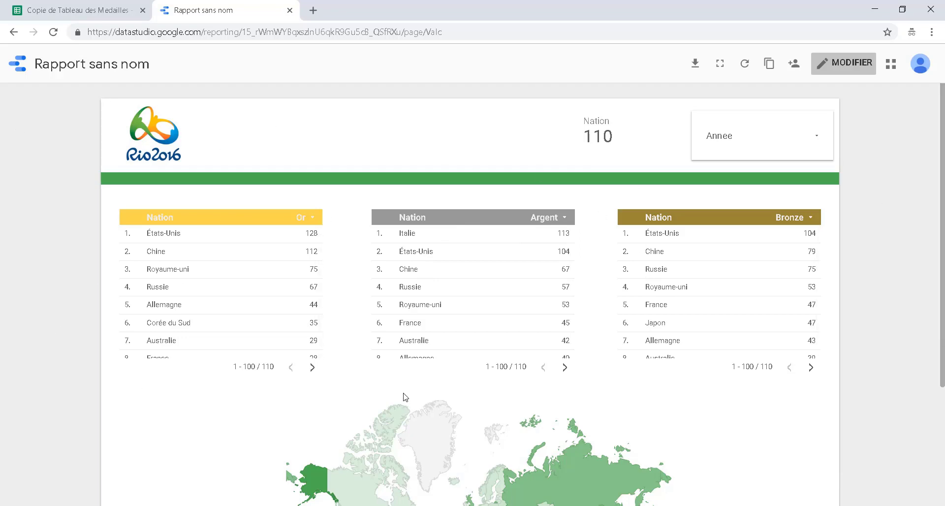
scroll(405, 396, "down", 3)
scroll(405, 397, "up", 3)
Switch to the medals spreadsheet in Google Sheets and examine the last data rows of Sheet1.
left_click(124, 6)
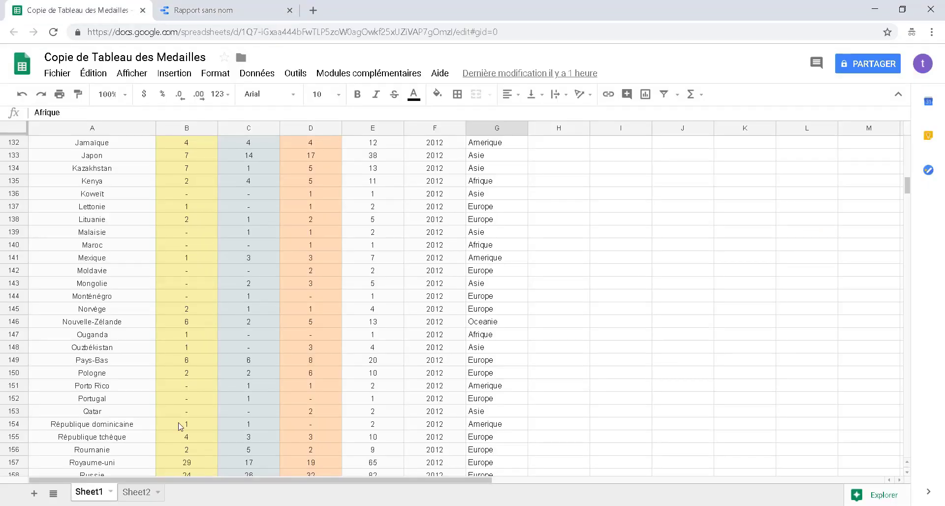
scroll(207, 343, "down", 20)
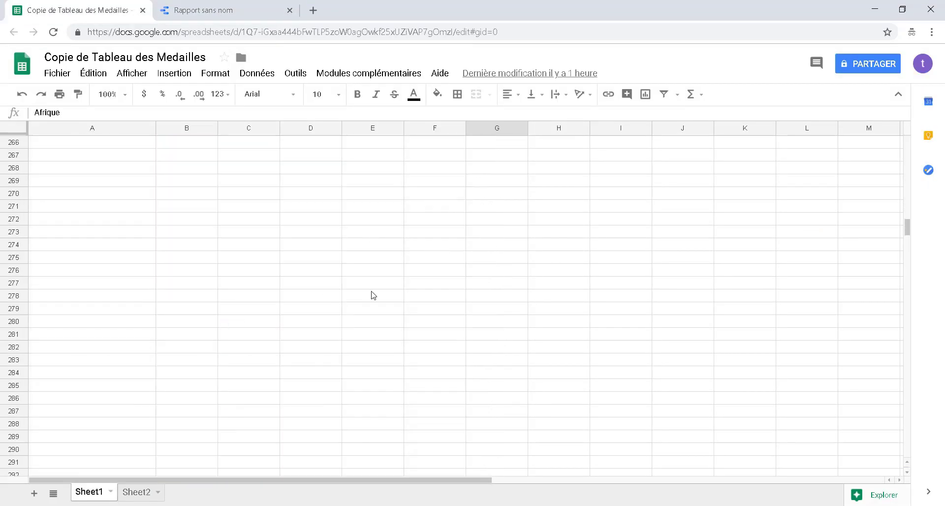
scroll(564, 443, "up", 5)
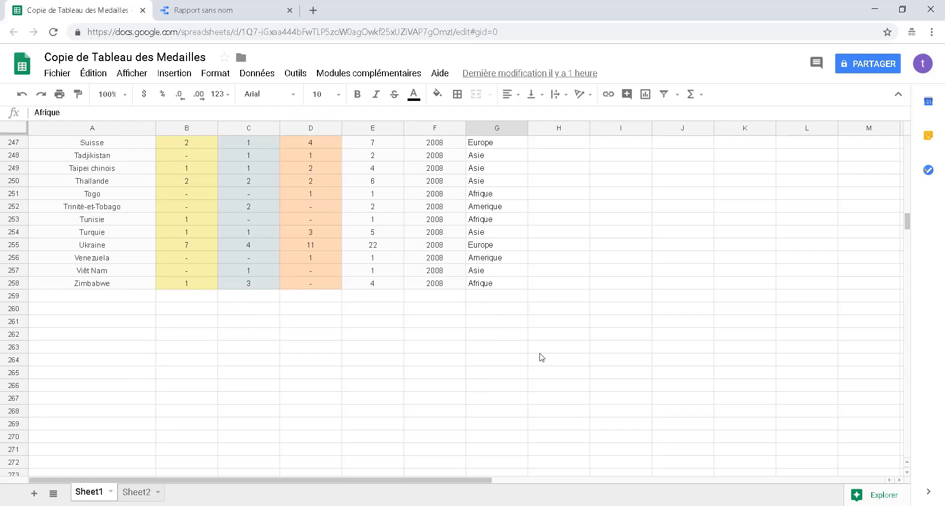
Return to the Data Studio report, refresh its data and check the page down to the world map.
left_click(251, 6)
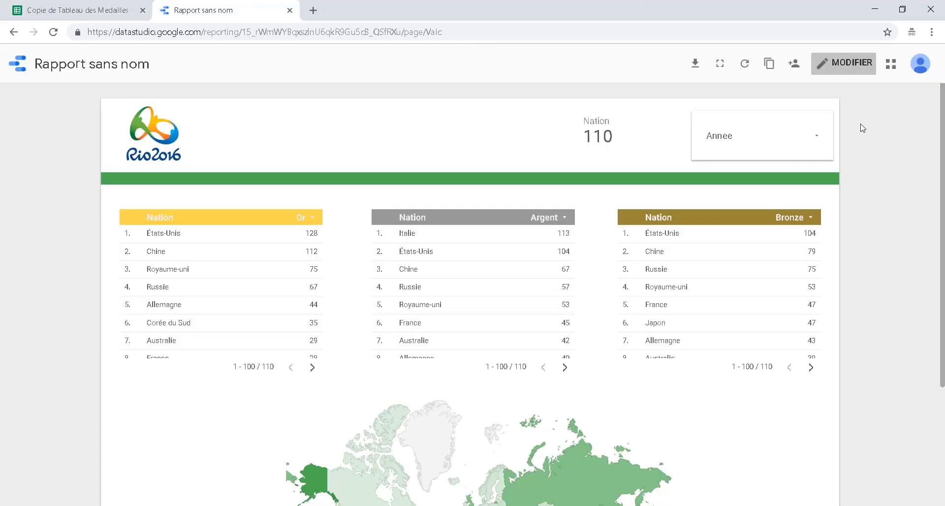
left_click(746, 67)
scroll(796, 232, "down", 3)
scroll(808, 344, "up", 3)
View the report's sharing options for other users and close them without adding anyone.
left_click(795, 64)
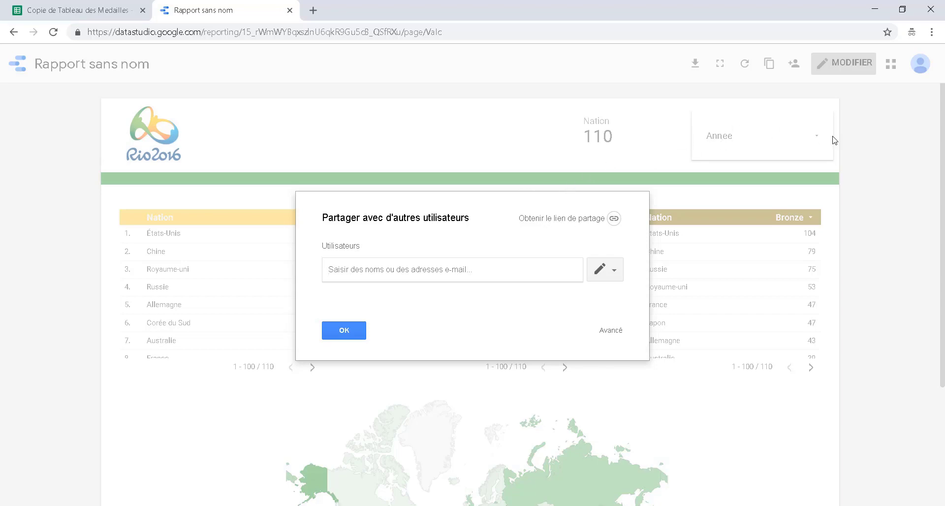
left_click(347, 333)
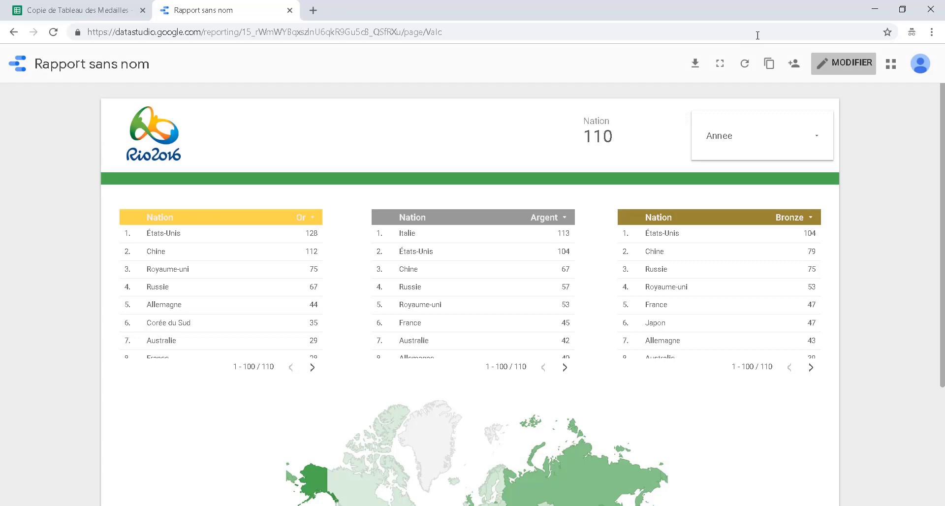
Display the report in full screen, review the header, medal tables and world map, and exit full screen.
left_click(721, 65)
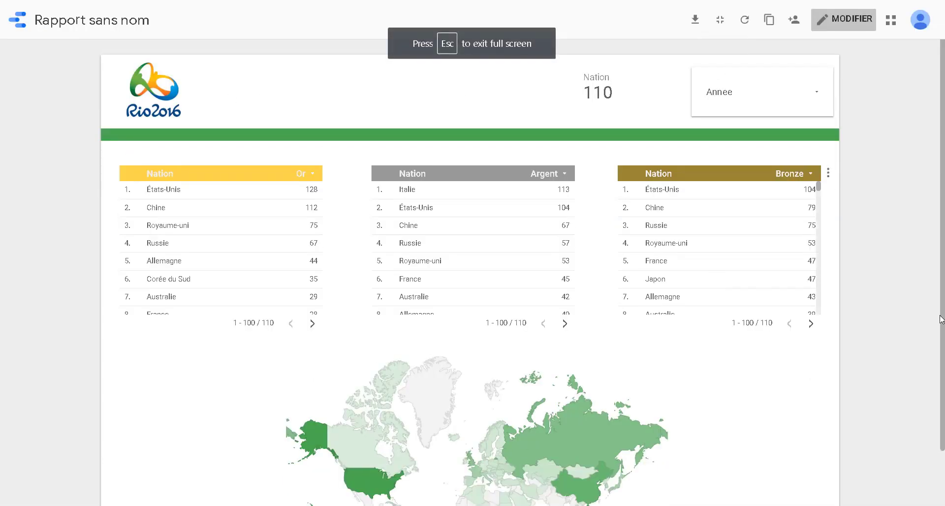
scroll(921, 320, "down", 2)
scroll(900, 345, "up", 2)
scroll(881, 368, "down", 2)
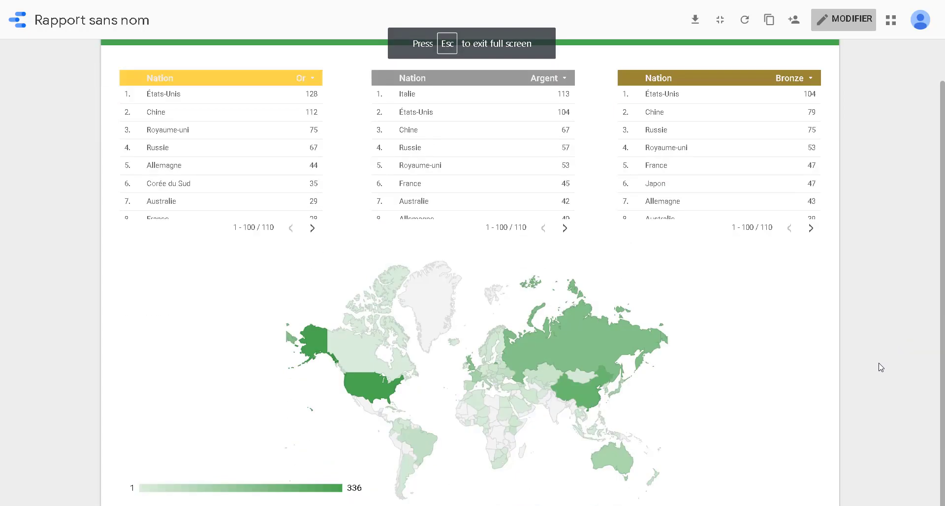
scroll(882, 368, "up", 2)
scroll(880, 360, "down", 2)
scroll(892, 358, "up", 2)
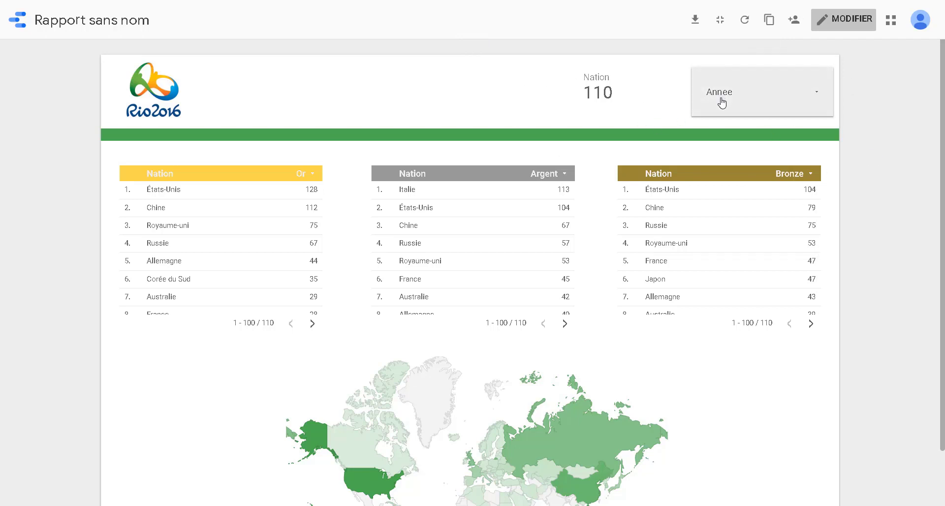
scroll(544, 220, "down", 6)
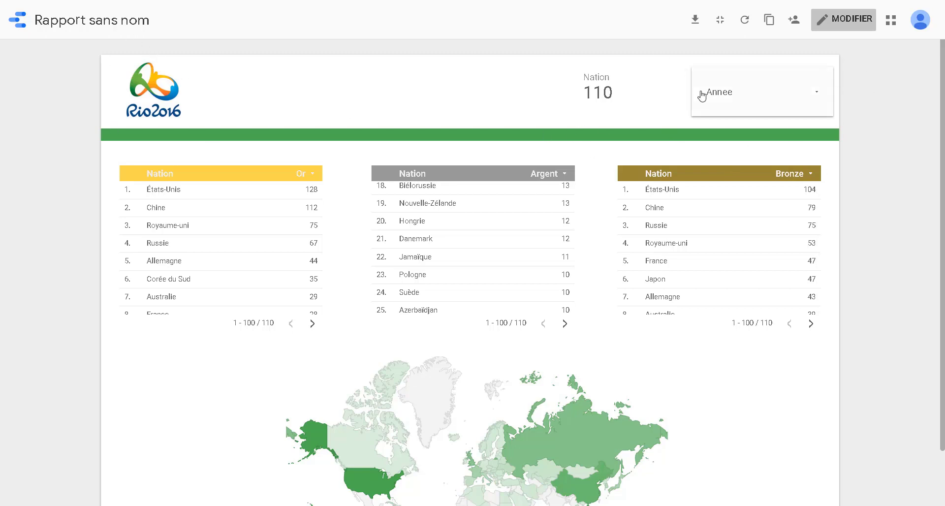
left_click(722, 20)
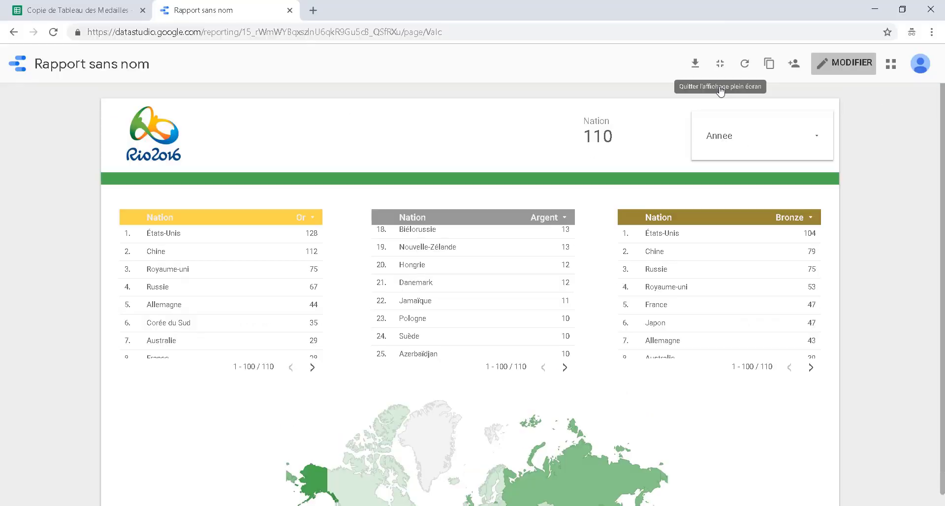
scroll(867, 285, "down", 3)
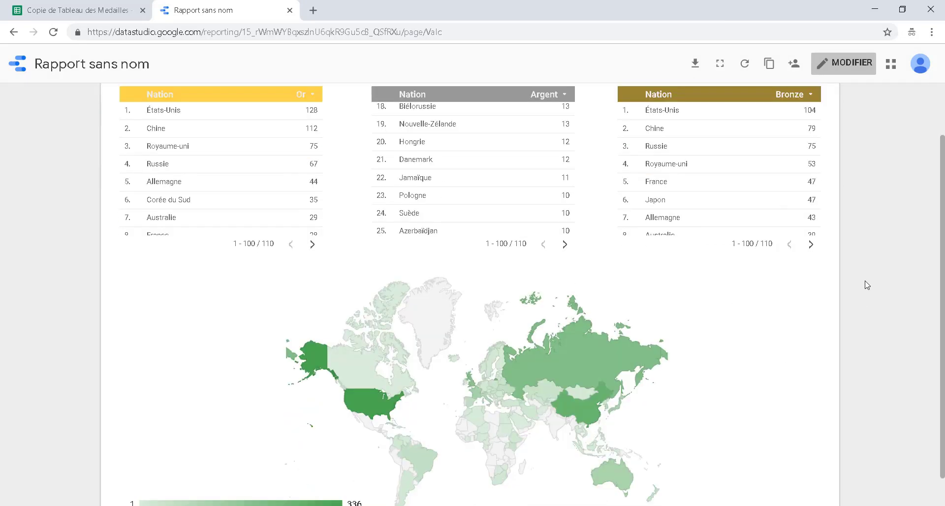
scroll(772, 330, "up", 3)
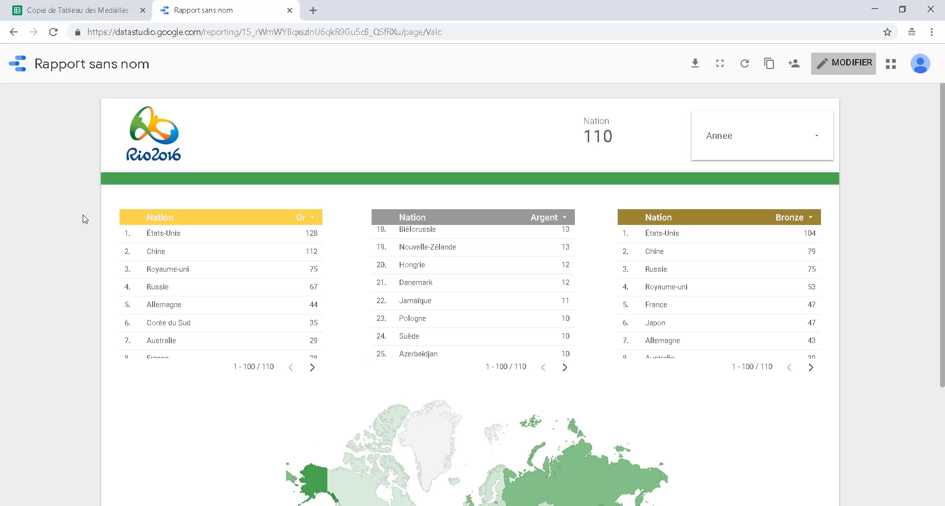
scroll(84, 218, "down", 3)
scroll(85, 219, "up", 3)
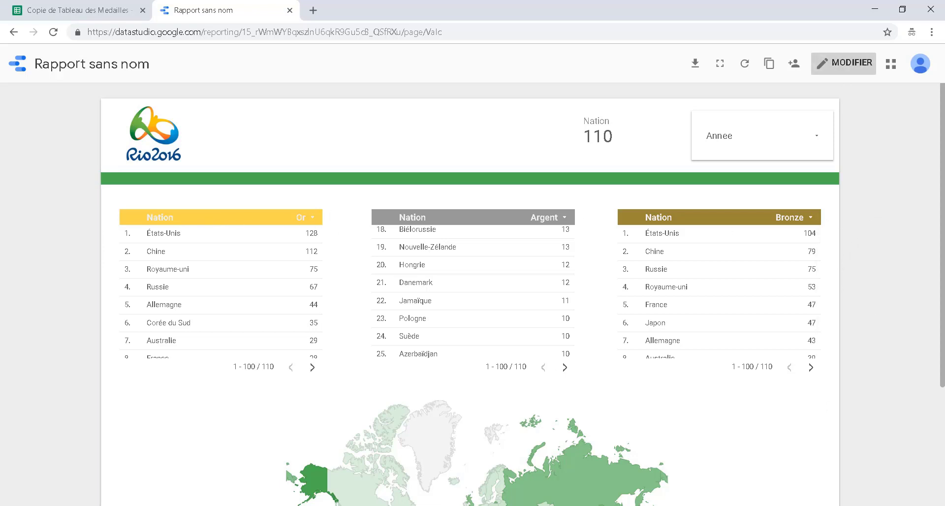
mouse_move(942, 458)
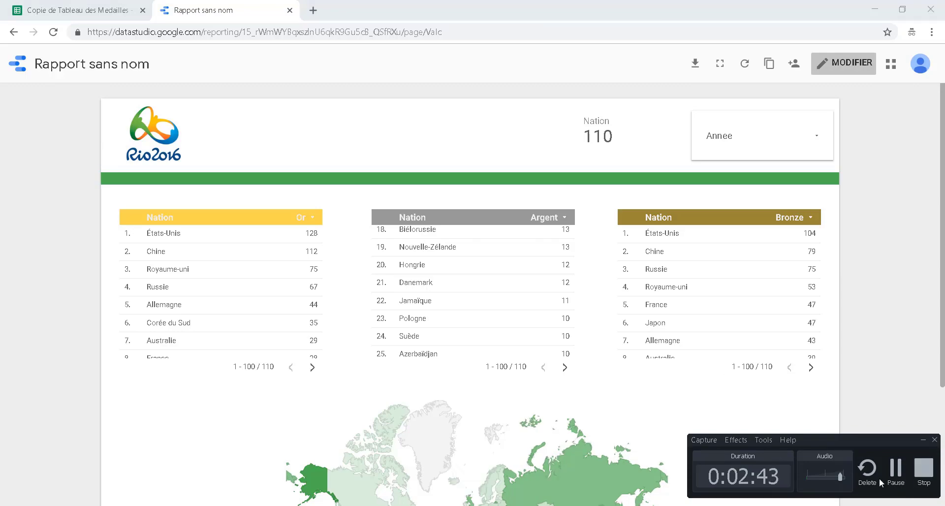